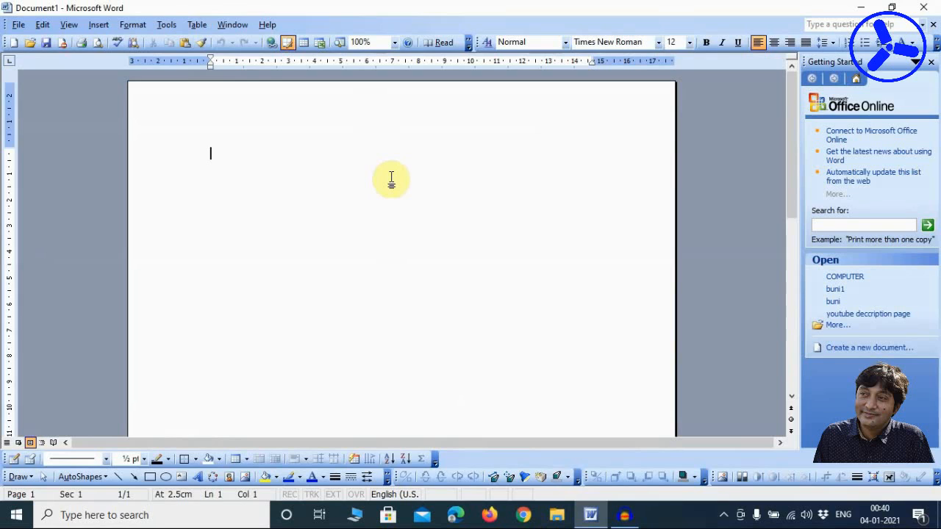
left_click(36, 27)
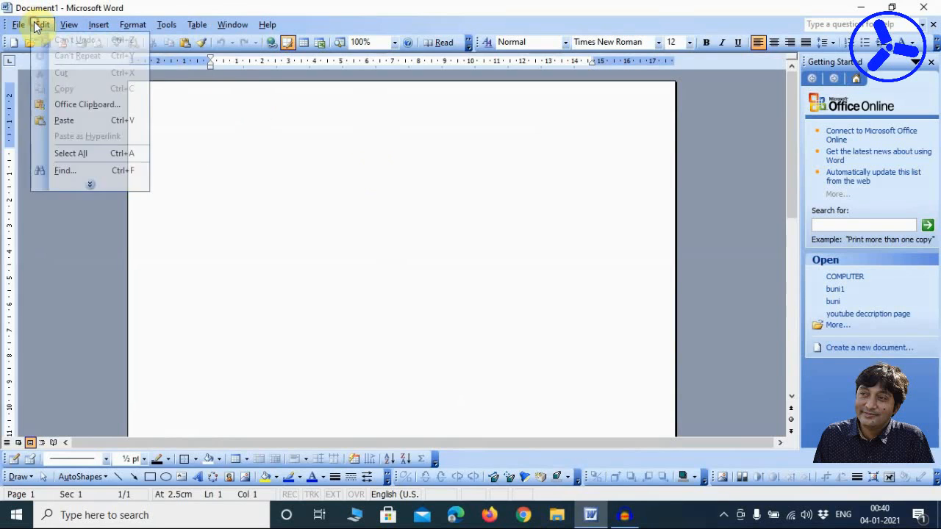
left_click(100, 189)
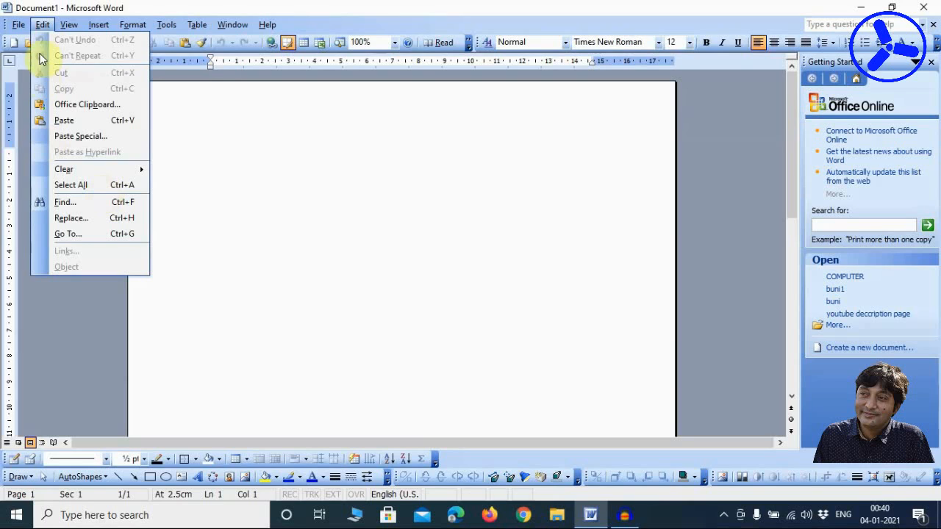
left_click(13, 26)
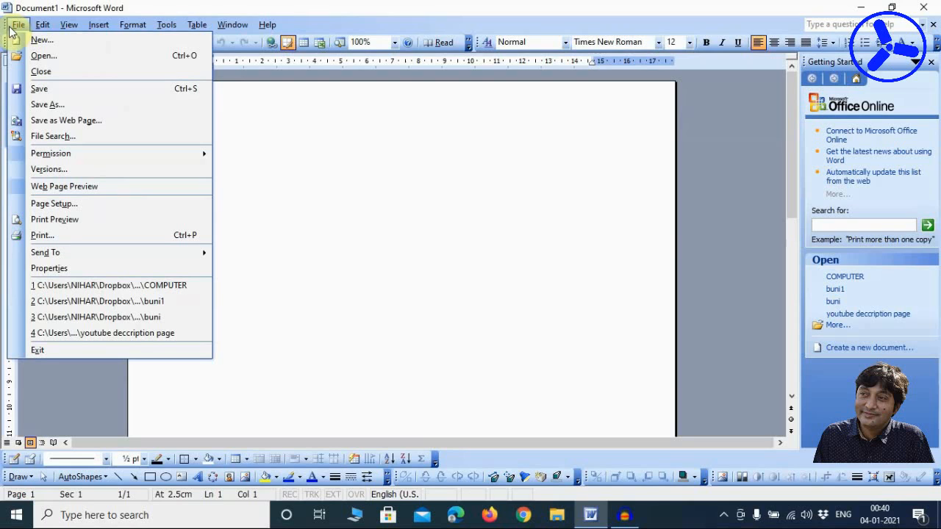
mouse_move(37, 26)
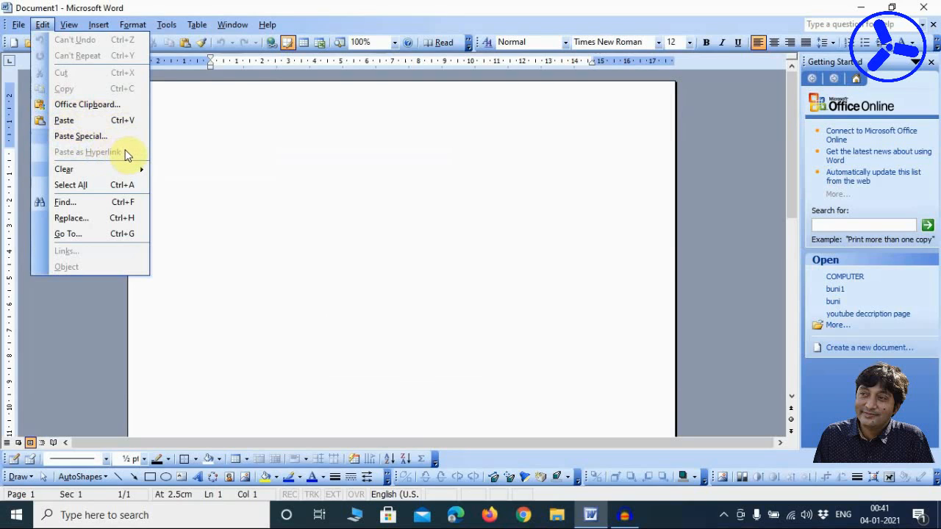
mouse_move(104, 172)
left_click(248, 167)
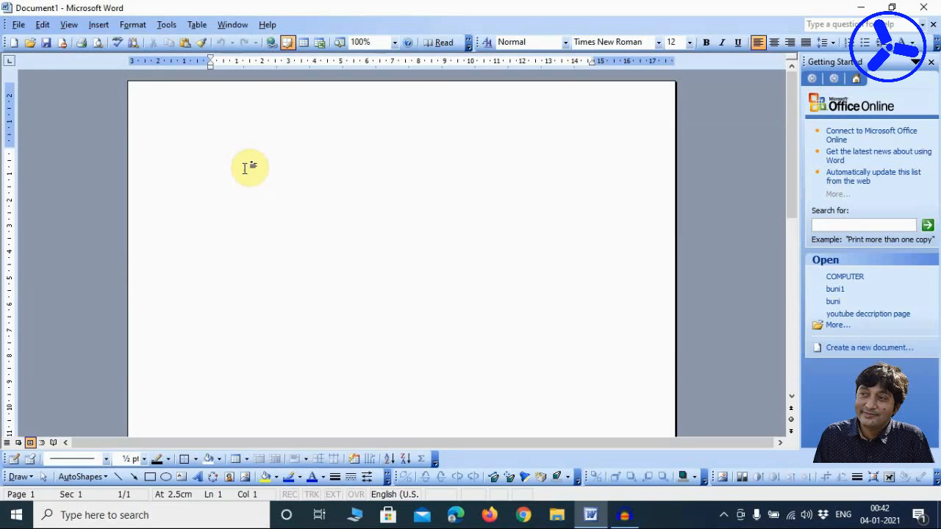
- Open the existing COMPUTER document from the Documents folder
left_click(20, 25)
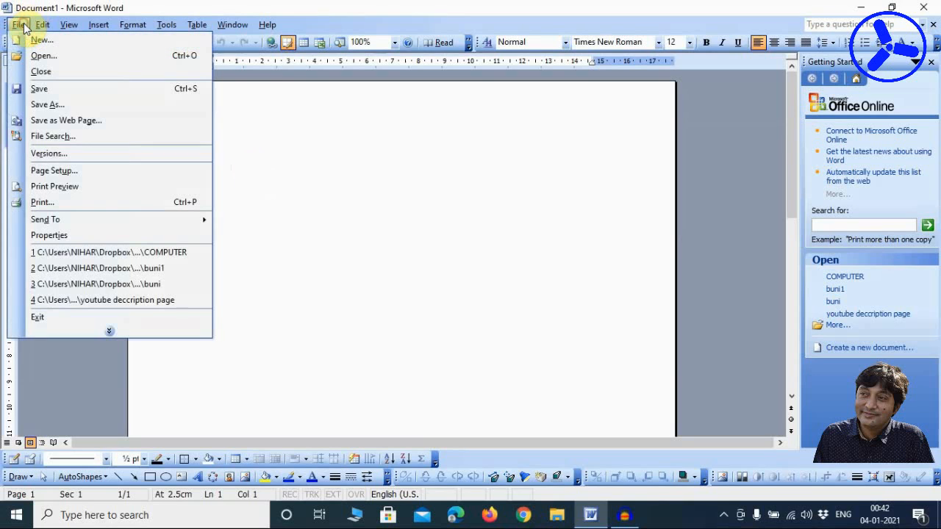
left_click(73, 334)
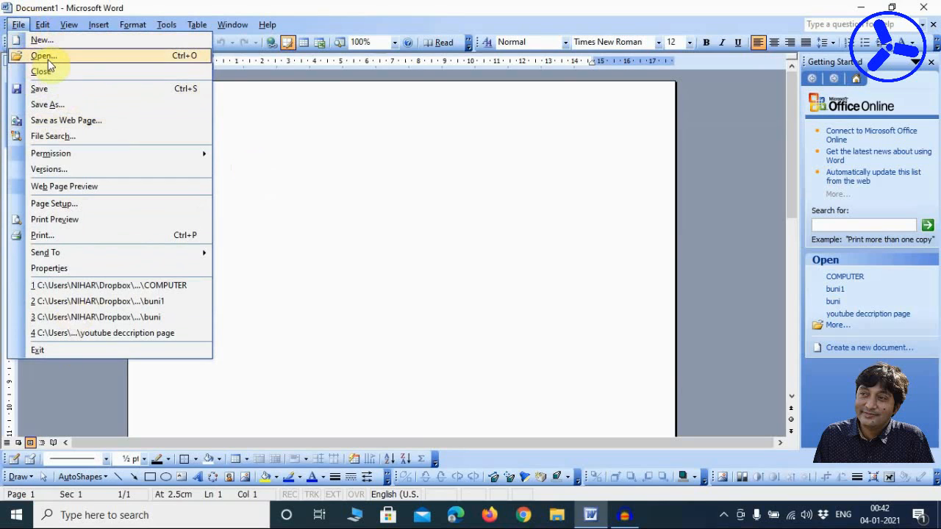
left_click(44, 56)
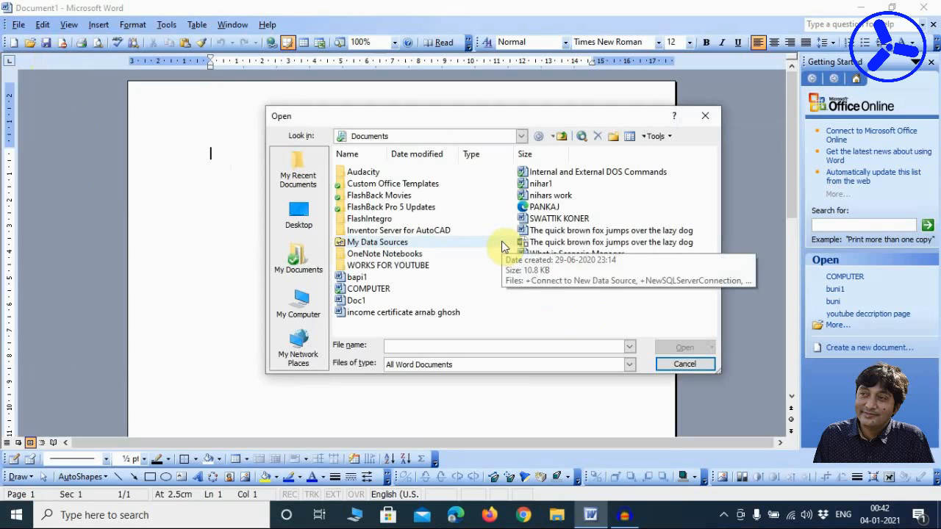
left_click(362, 290)
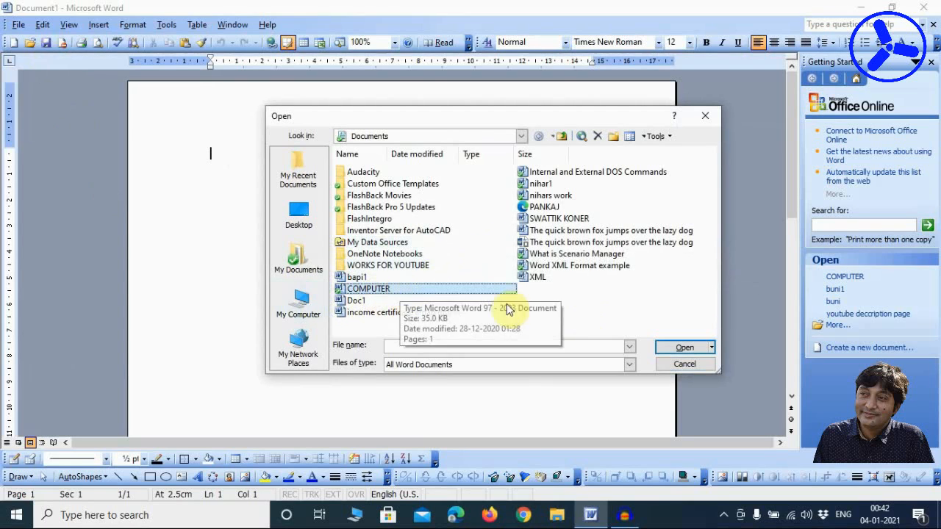
left_click(686, 348)
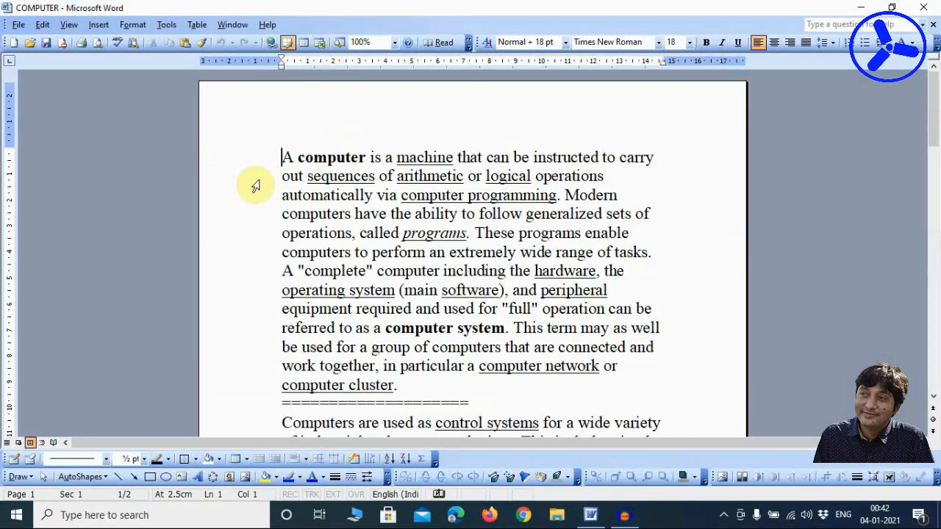
left_click(42, 27)
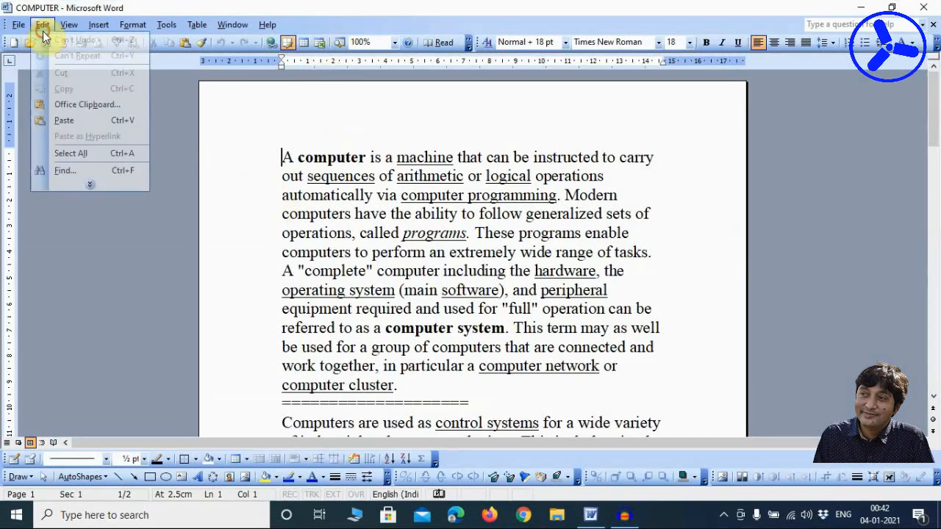
left_click(74, 184)
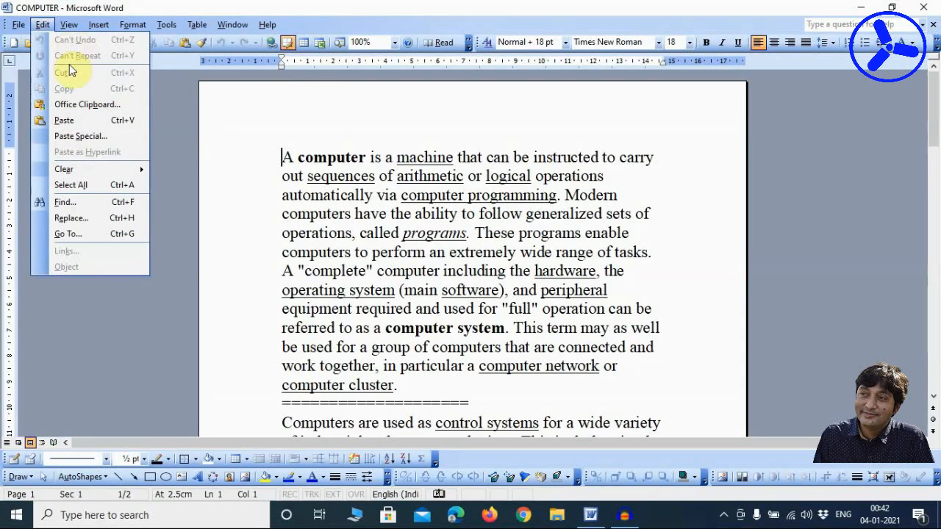
left_click(318, 232)
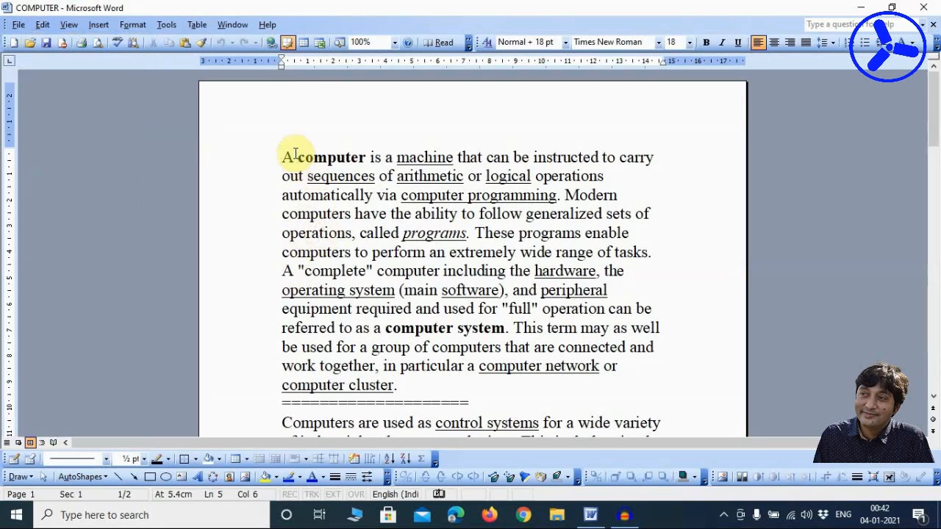
- Delete the opening paragraph above the divider line and undo the deletion
left_click_drag(283, 156, 403, 385)
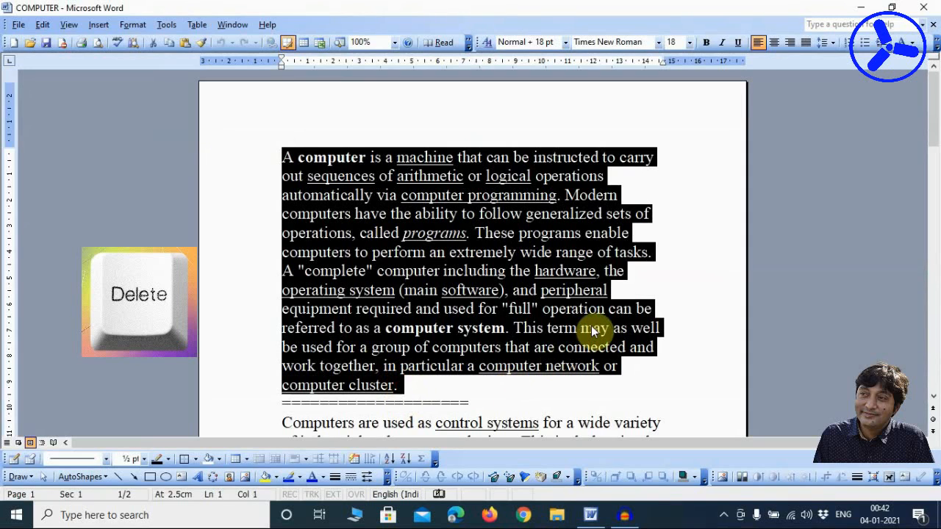
key("Delete")
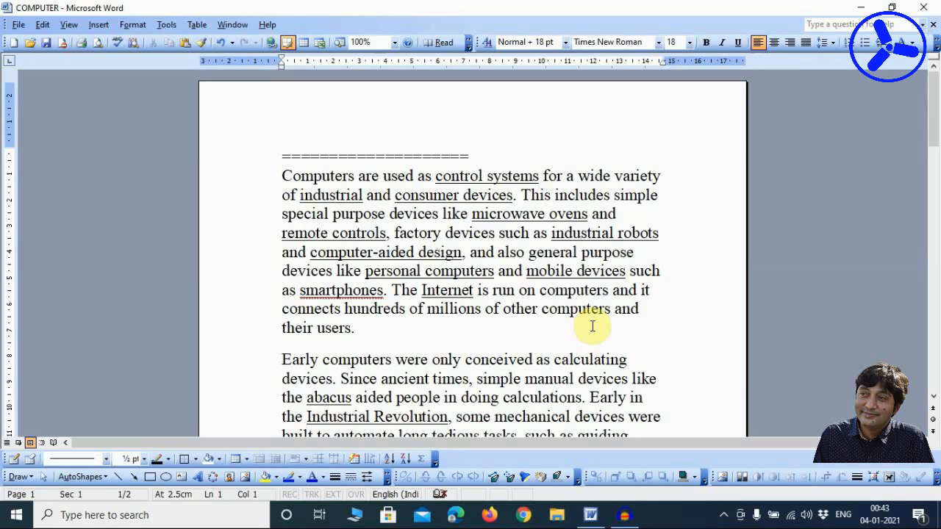
left_click(42, 24)
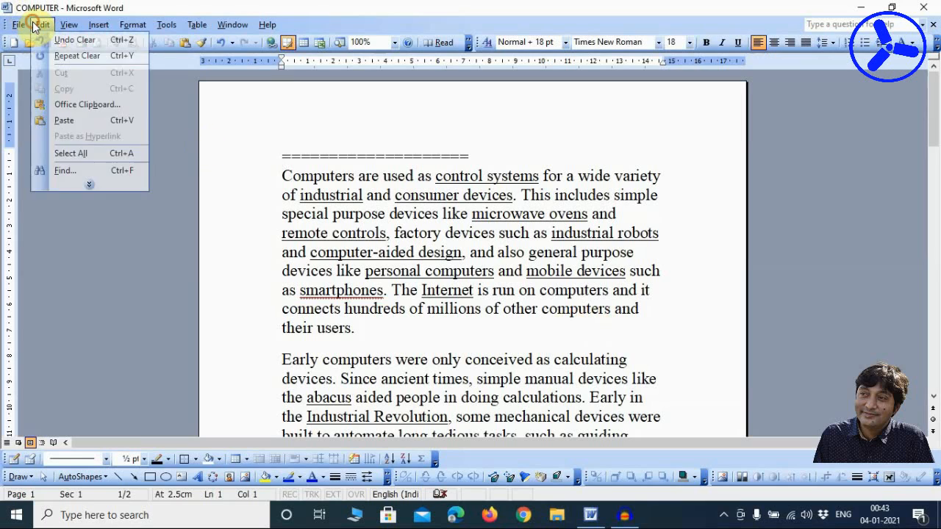
left_click(103, 186)
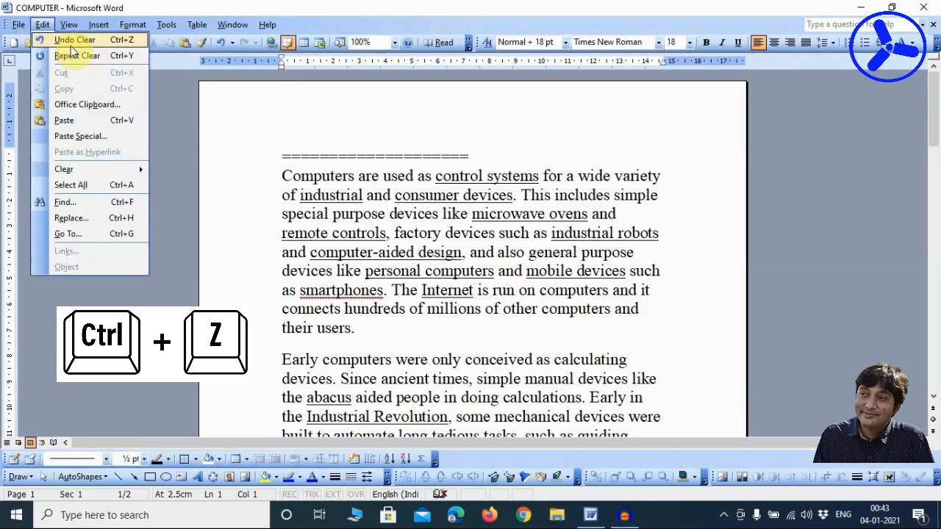
left_click(112, 41)
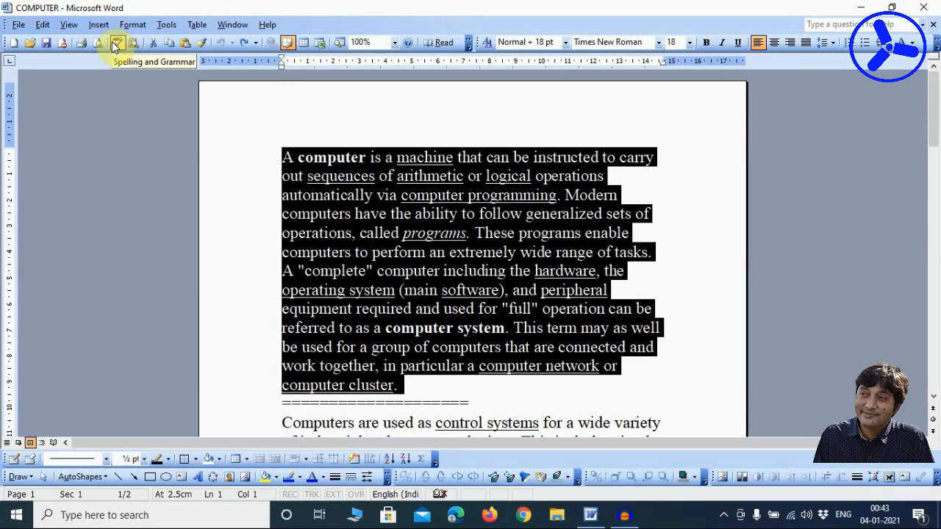
- Redo the deletion of the opening paragraph and undo it again
key("ctrl+y")
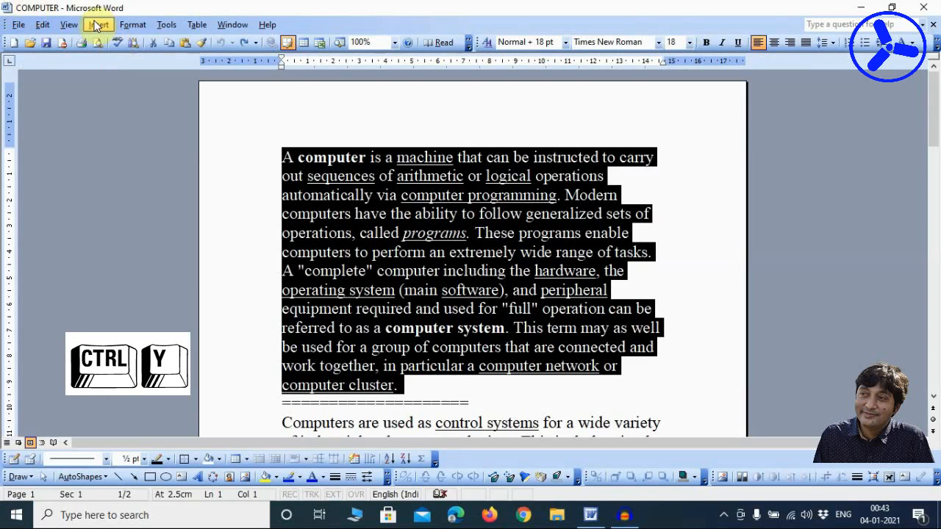
left_click(33, 30)
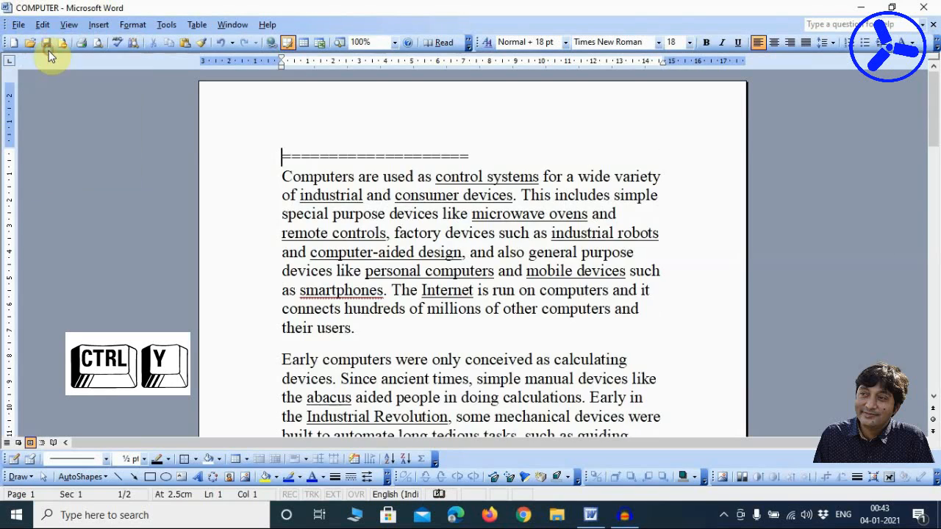
left_click(48, 56)
left_click(43, 25)
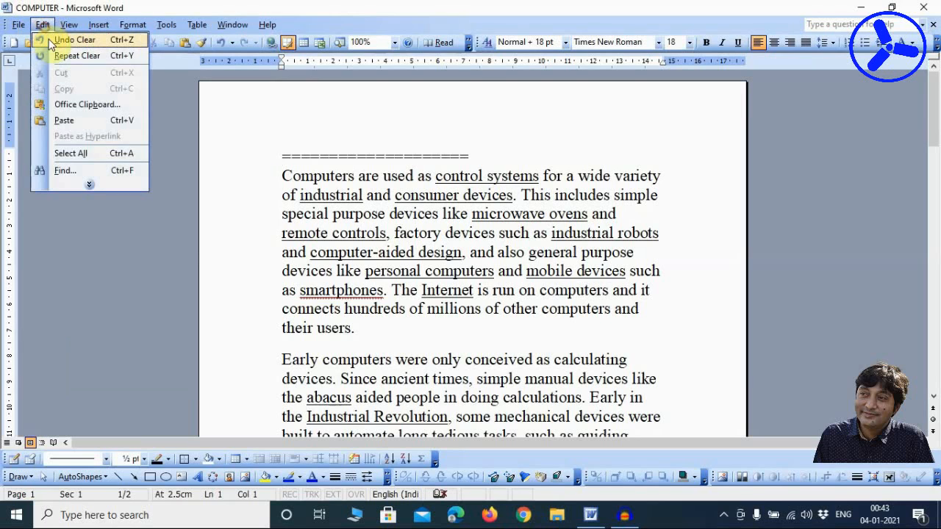
left_click(48, 41)
left_click(43, 25)
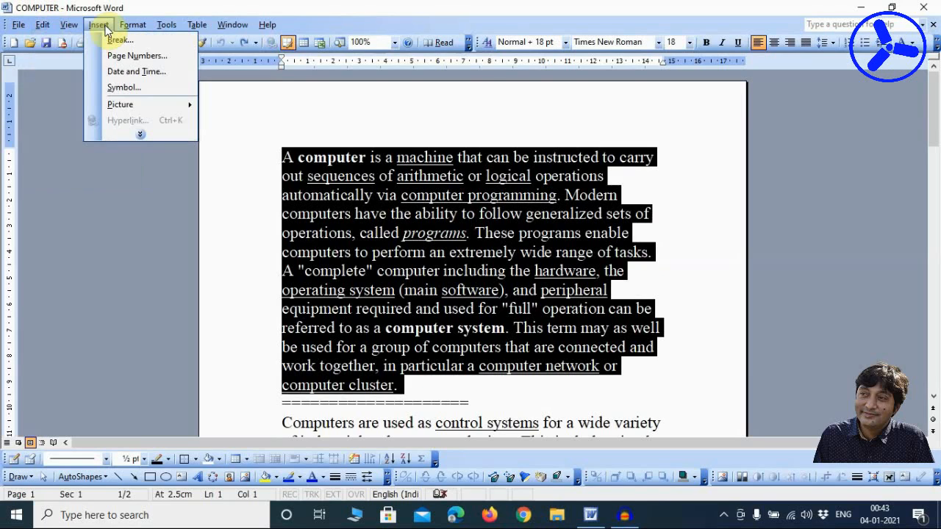
double_click(45, 28)
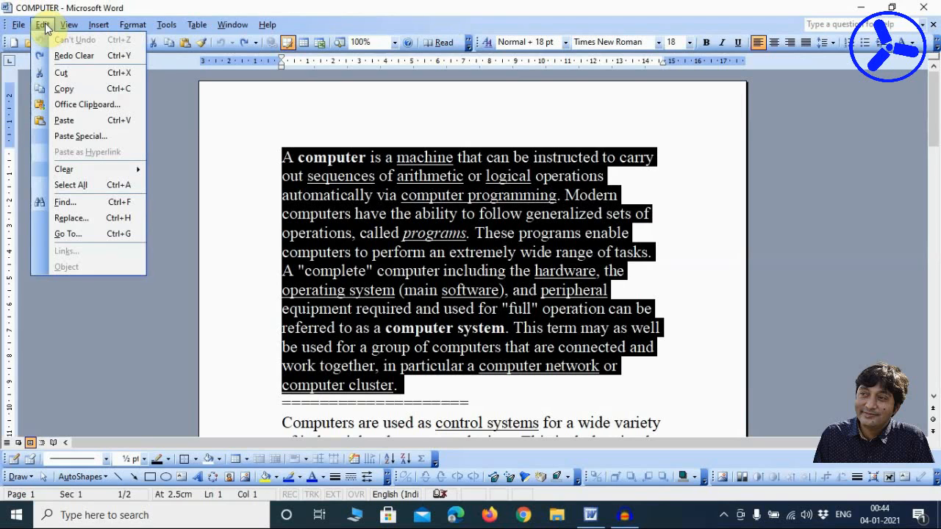
left_click(365, 197)
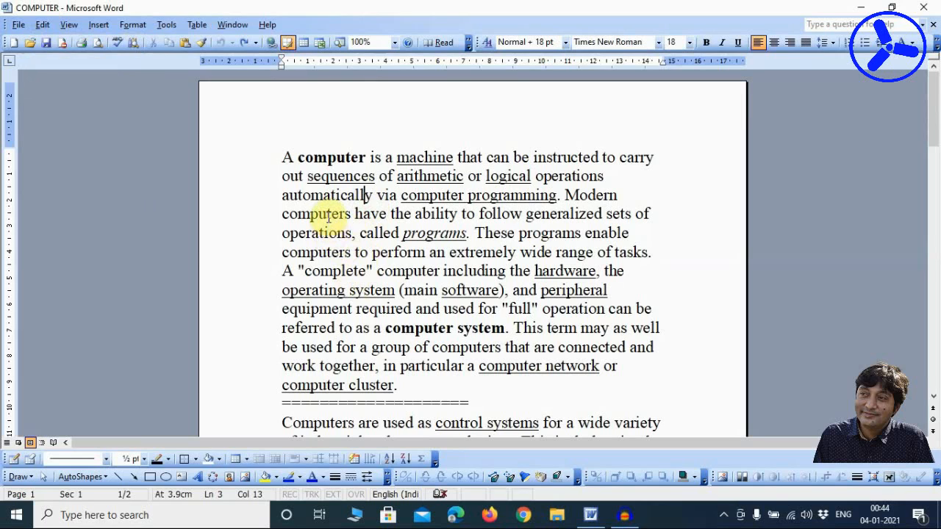
- Format the passage from "computers have the ability" through "wide range of tasks." in 28 pt Algerian
left_click_drag(282, 213, 656, 249)
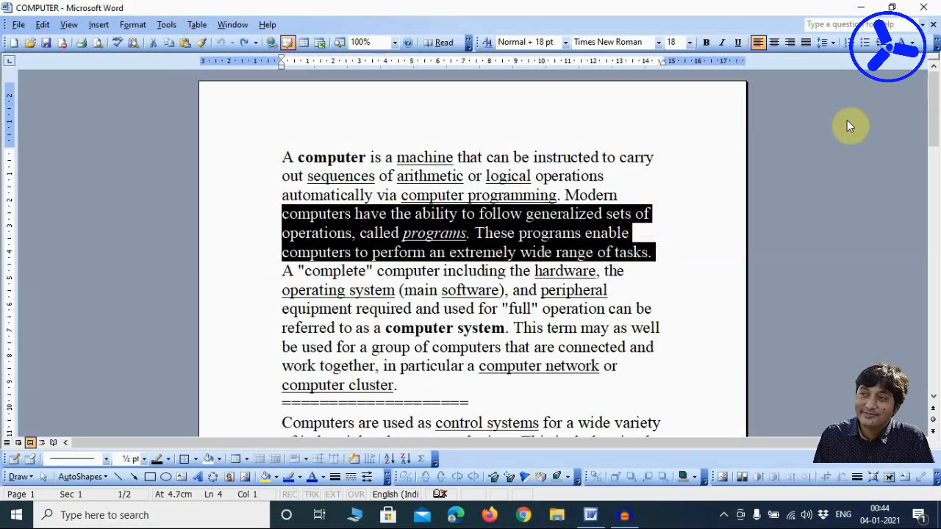
left_click(688, 41)
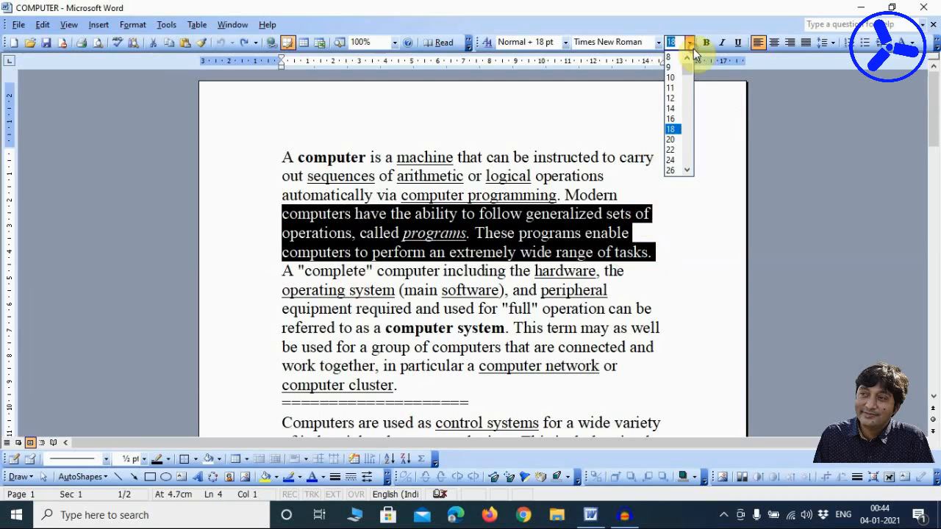
scroll(678, 172, "down", 1)
left_click(668, 162)
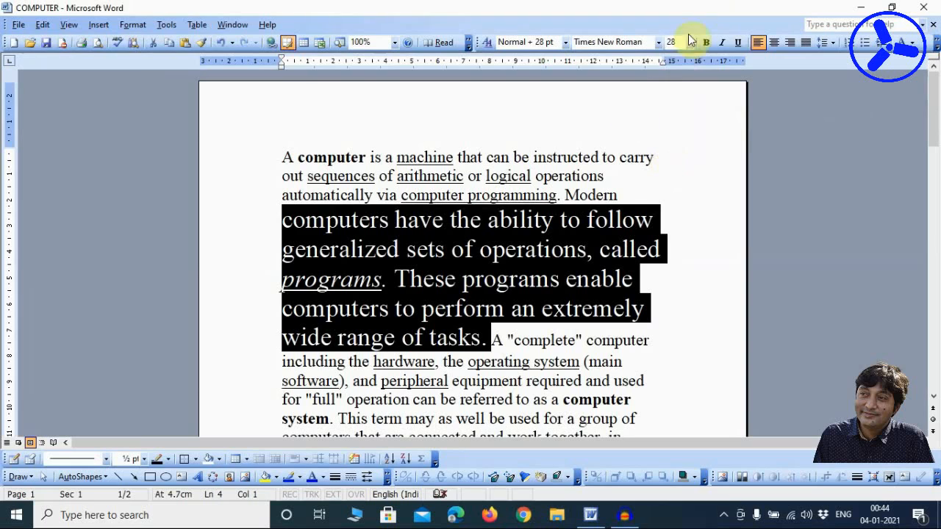
left_click(660, 46)
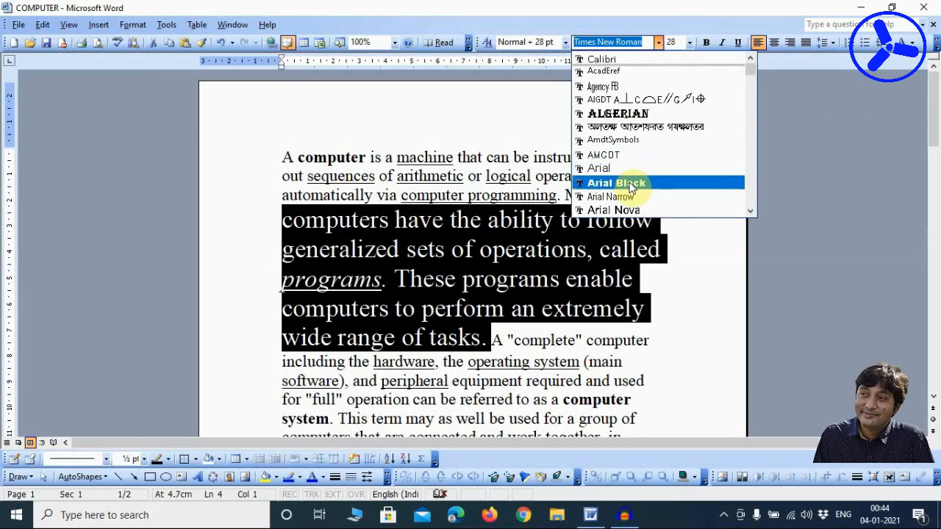
left_click(628, 111)
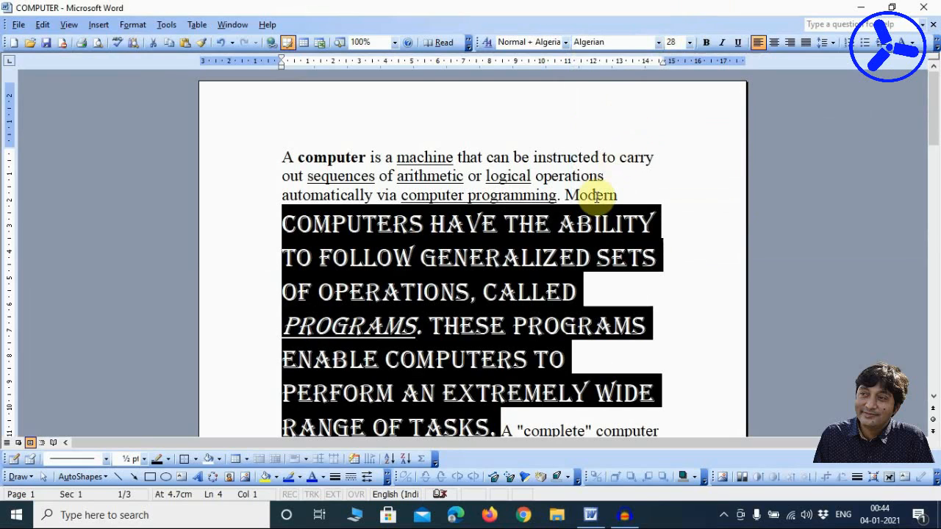
- Set the Algerian passage to font size 20 and colour its text red
left_click(692, 41)
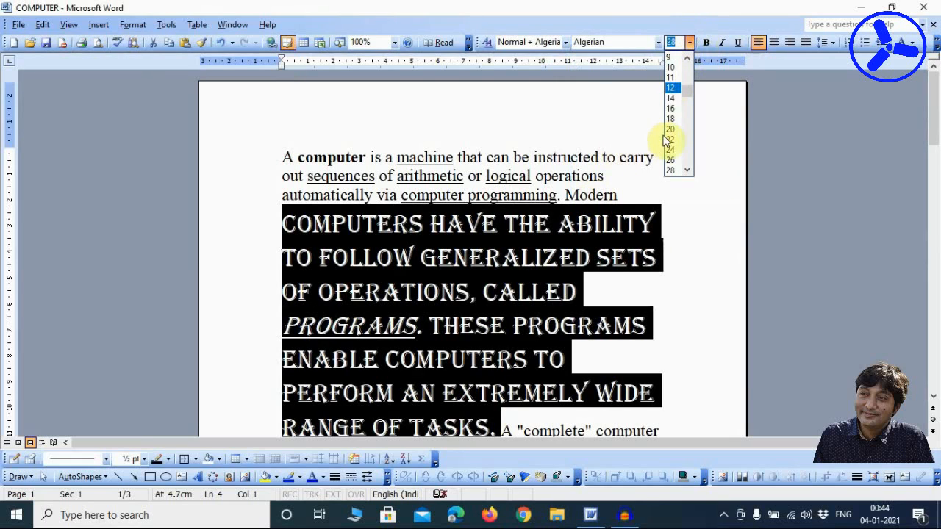
left_click(671, 129)
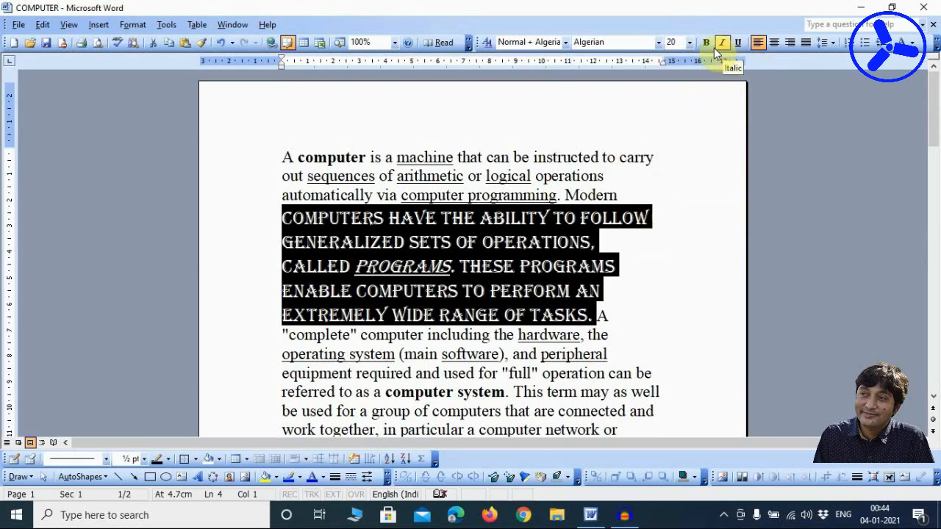
left_click(911, 43)
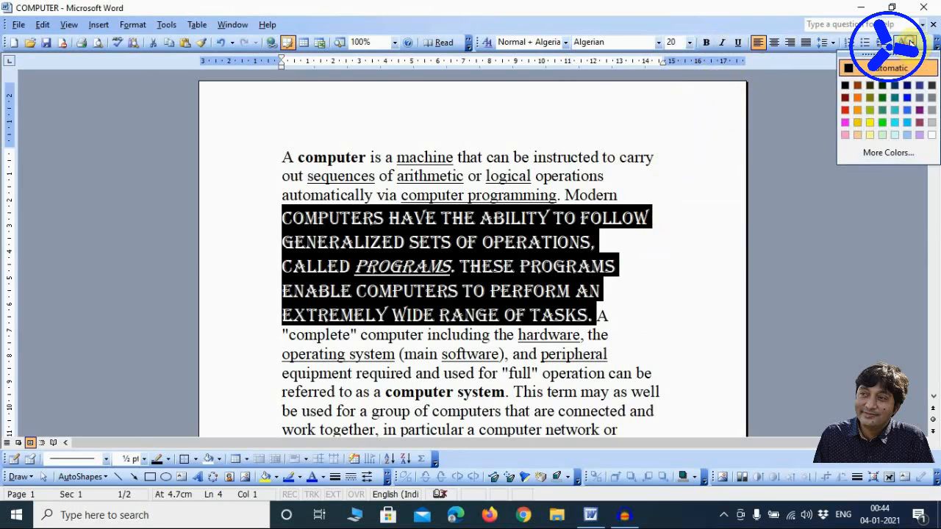
left_click(846, 110)
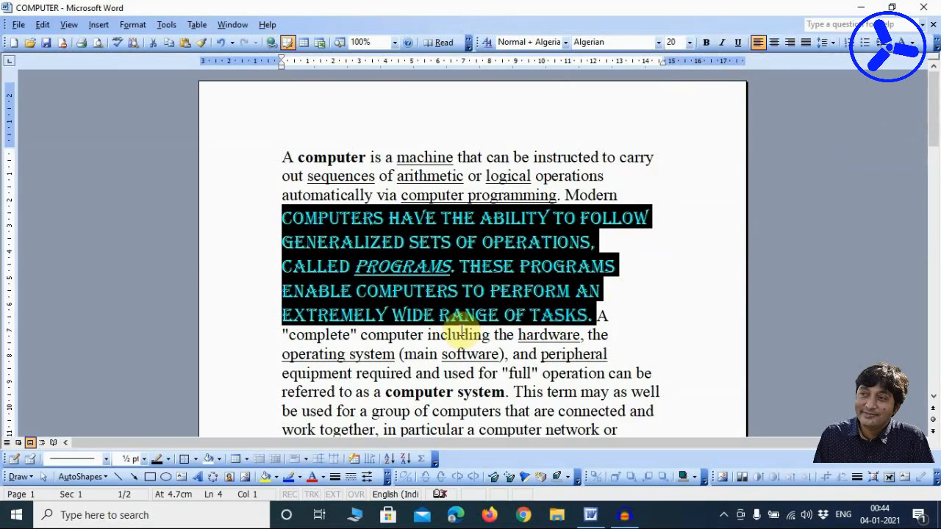
left_click(542, 266)
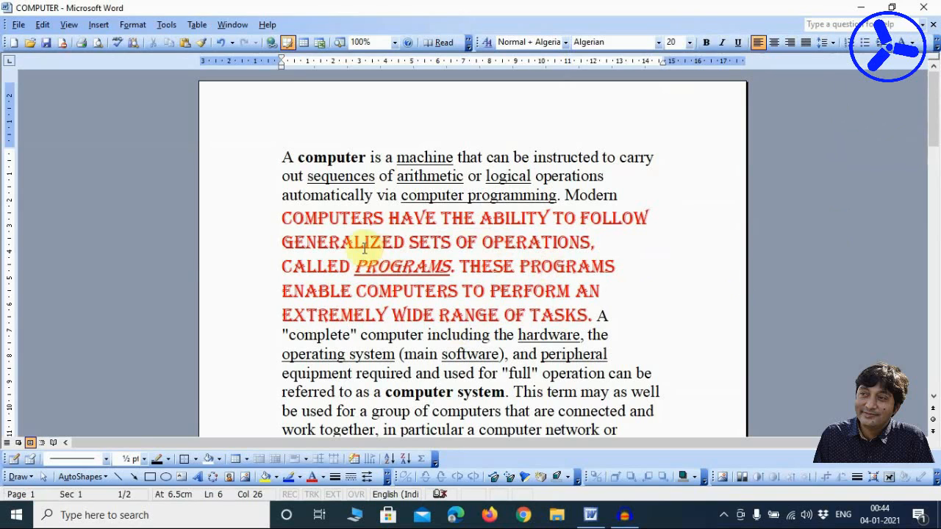
- Colour the words "generalized sets of operations" in the Algerian passage blue
left_click_drag(286, 246, 530, 227)
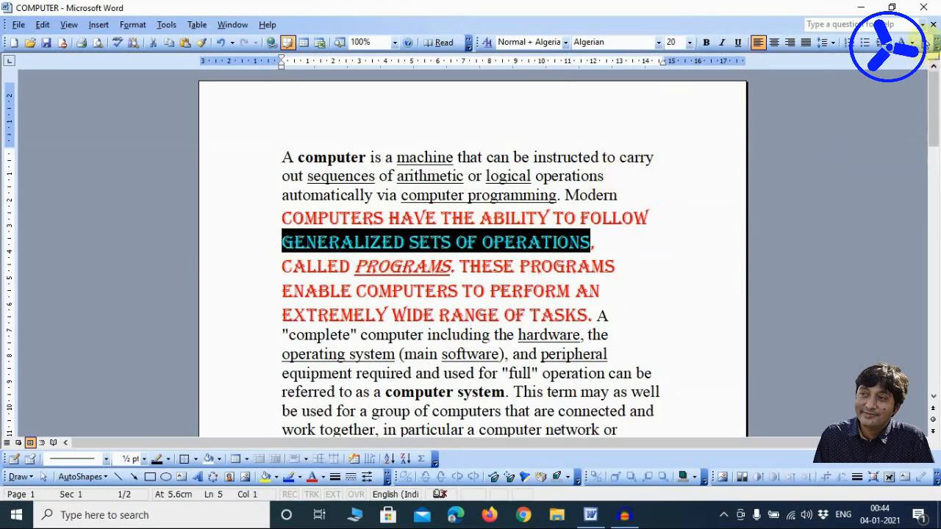
left_click(916, 45)
left_click(909, 103)
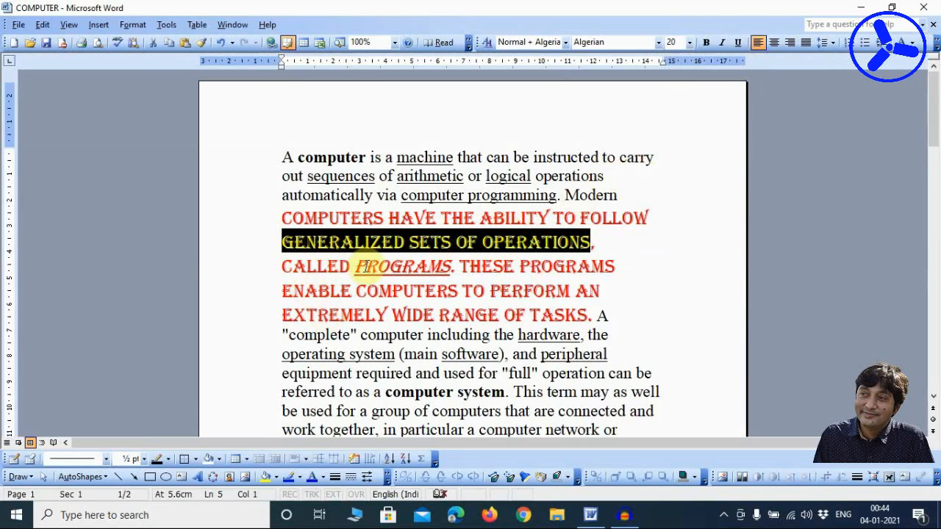
left_click(369, 266)
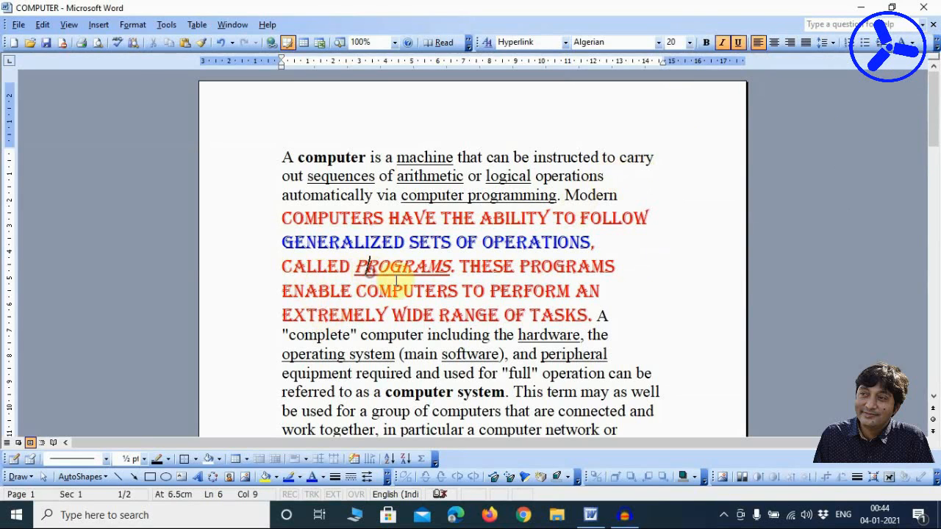
left_click(494, 267)
- Undo the blue font colour on "generalized sets of operations"
left_click(43, 24)
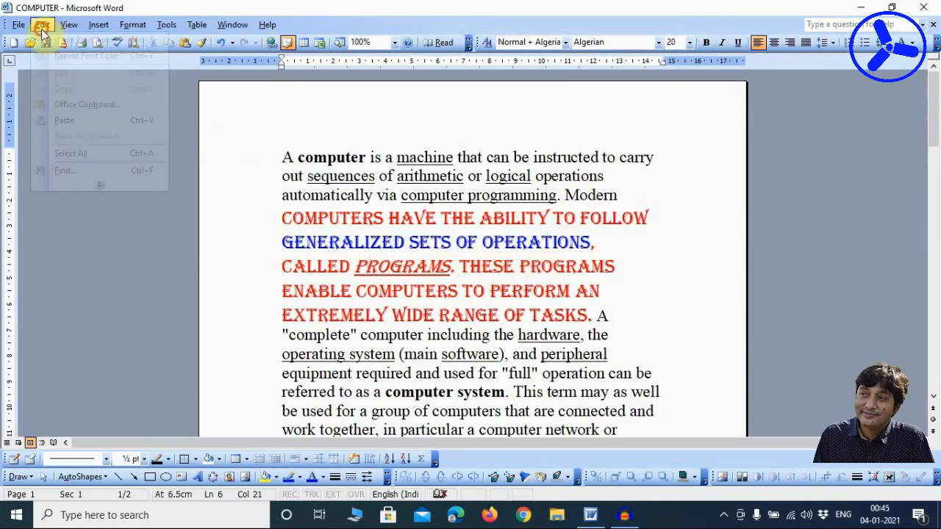
left_click(69, 182)
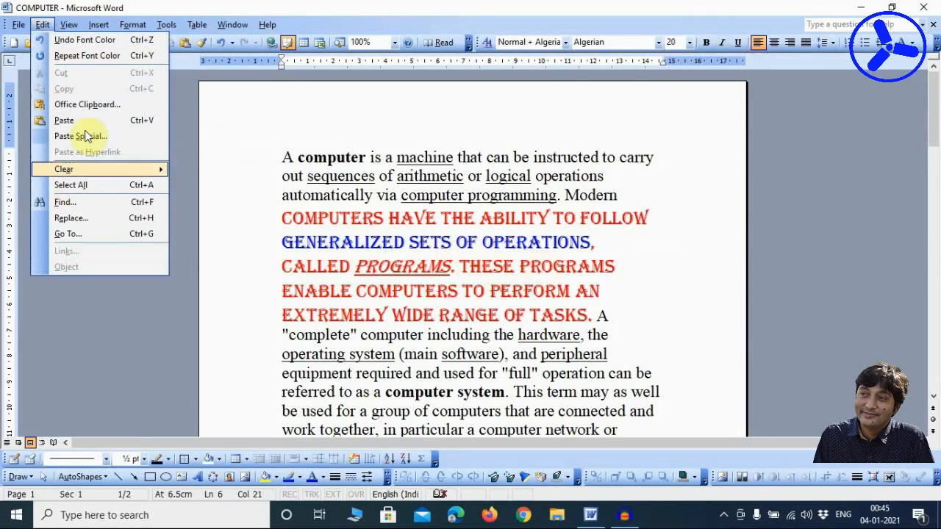
left_click(75, 41)
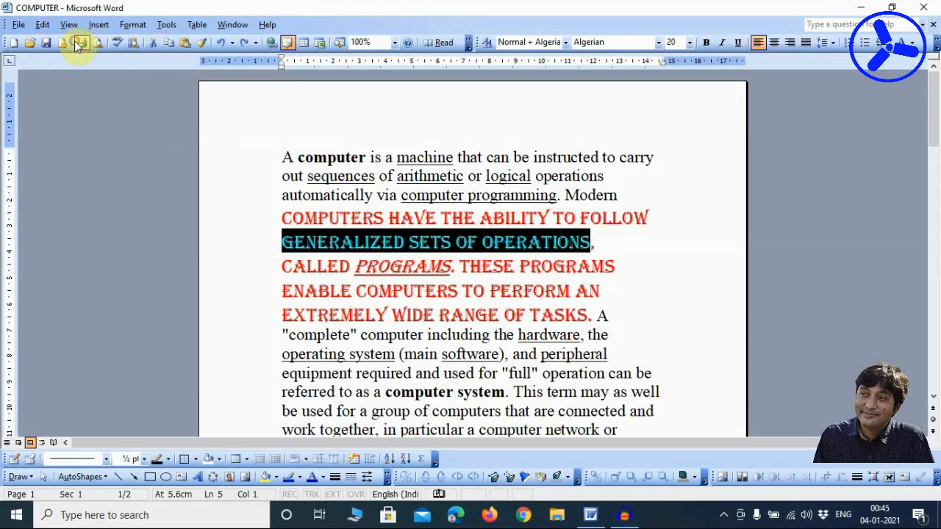
left_click(307, 261)
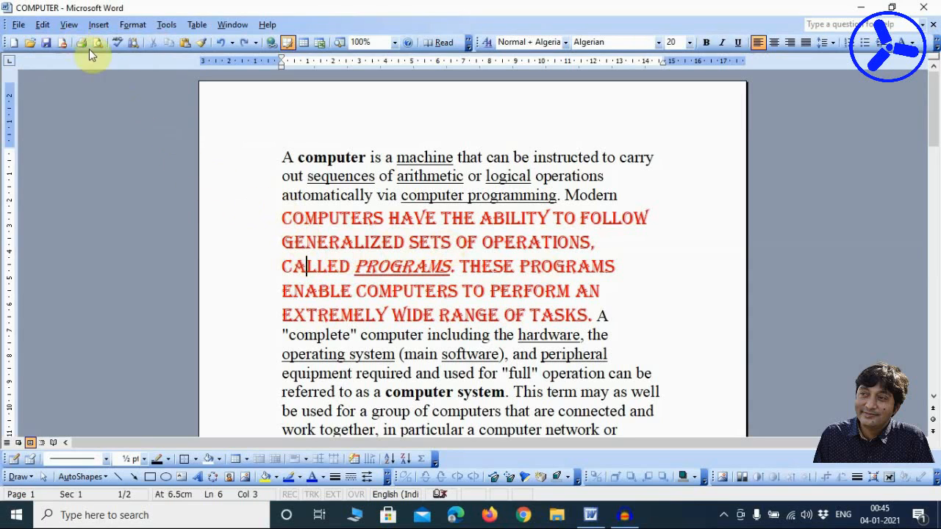
- Undo the red font colour and the size 20 change on the Algerian passage
left_click(47, 27)
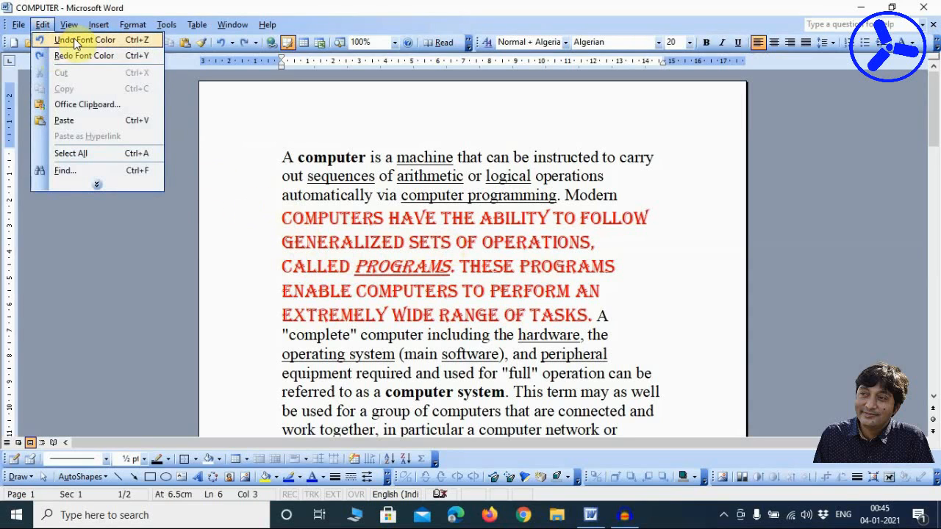
left_click(70, 39)
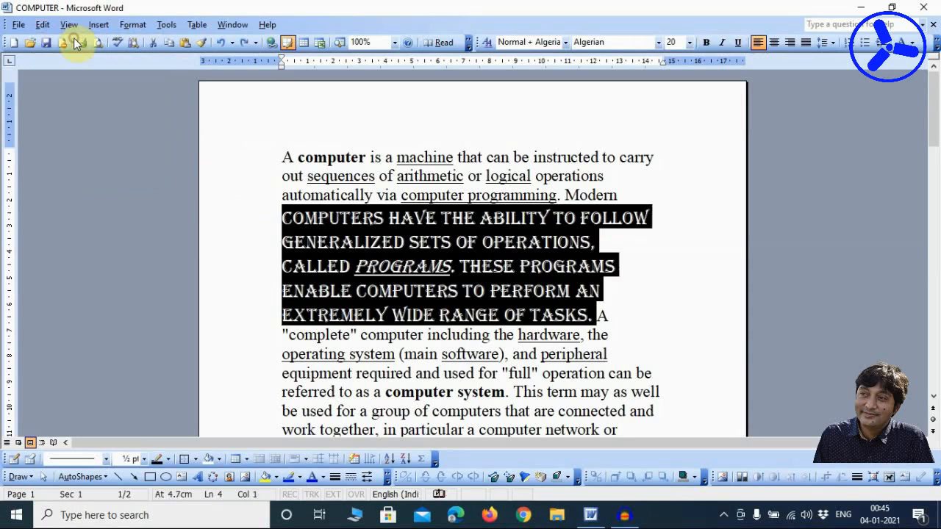
left_click(341, 241)
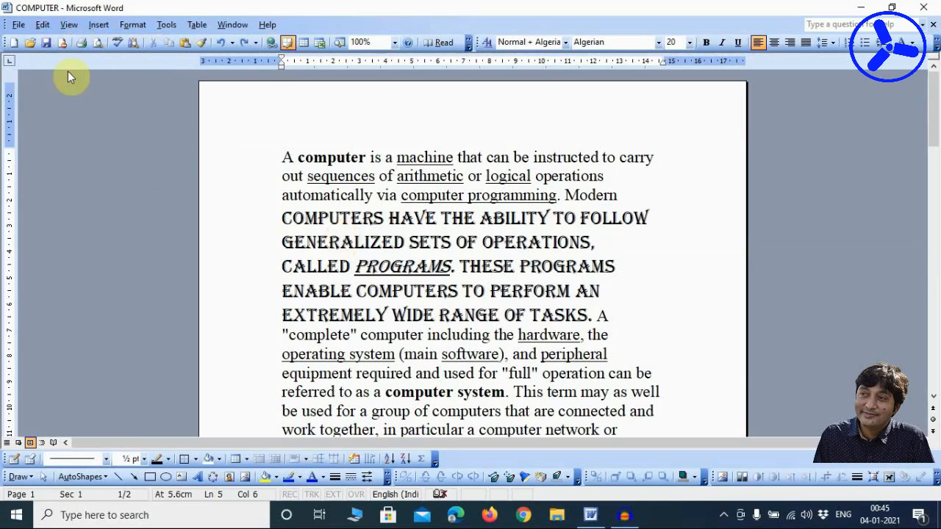
left_click(42, 25)
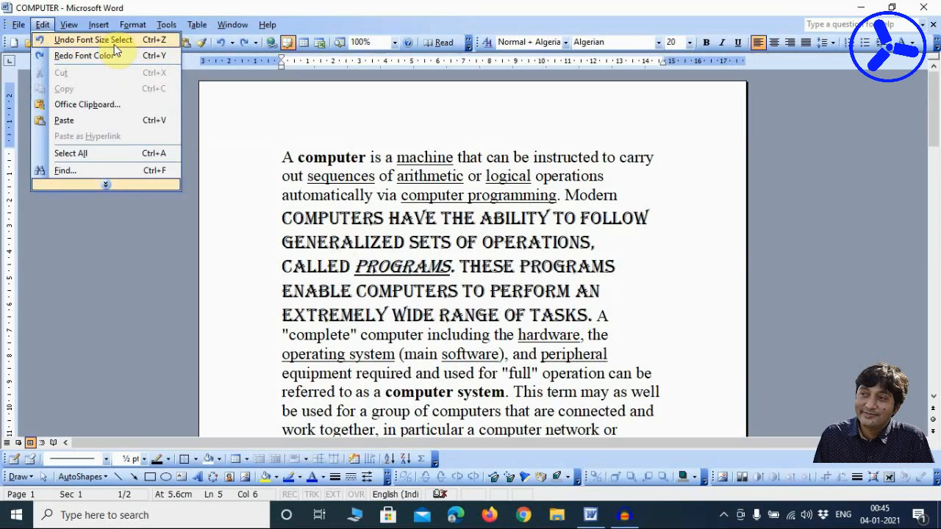
left_click(92, 39)
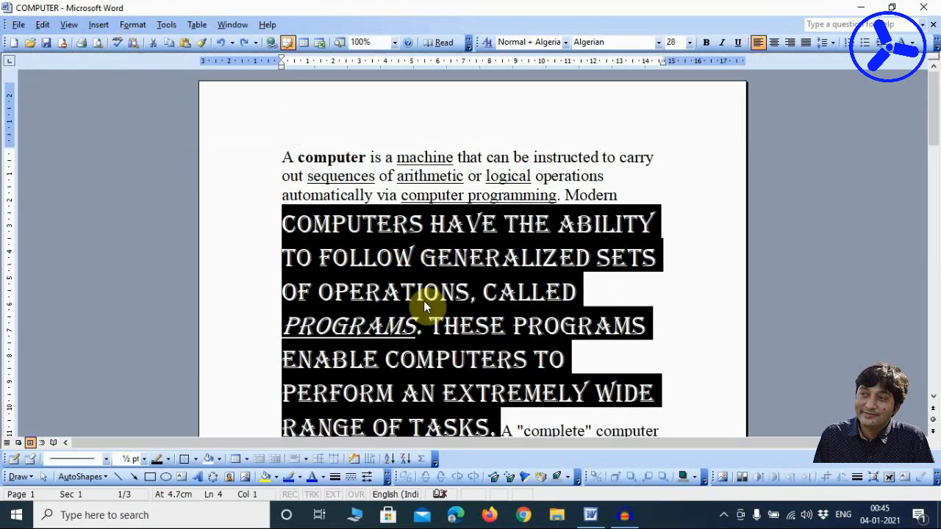
left_click(432, 276)
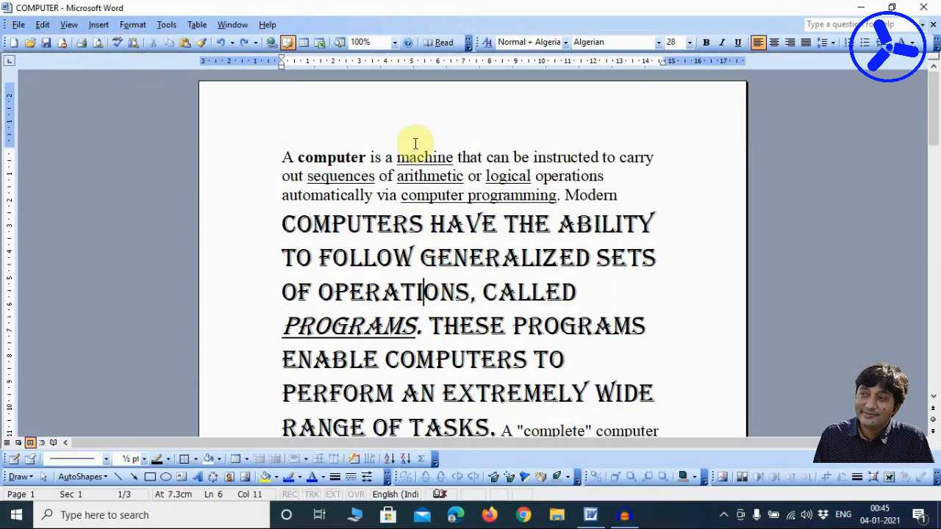
- Undo the Algerian font and the 28 pt size change on the passage
left_click(44, 25)
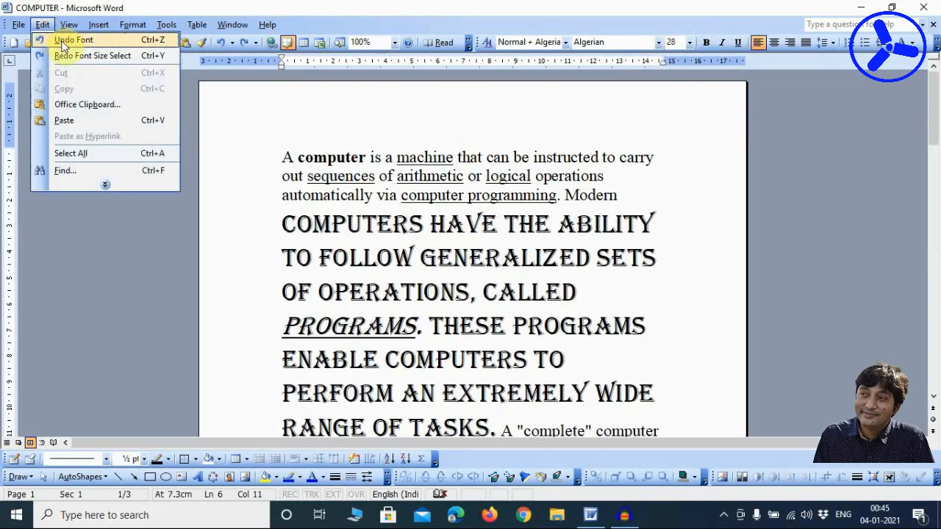
left_click(63, 42)
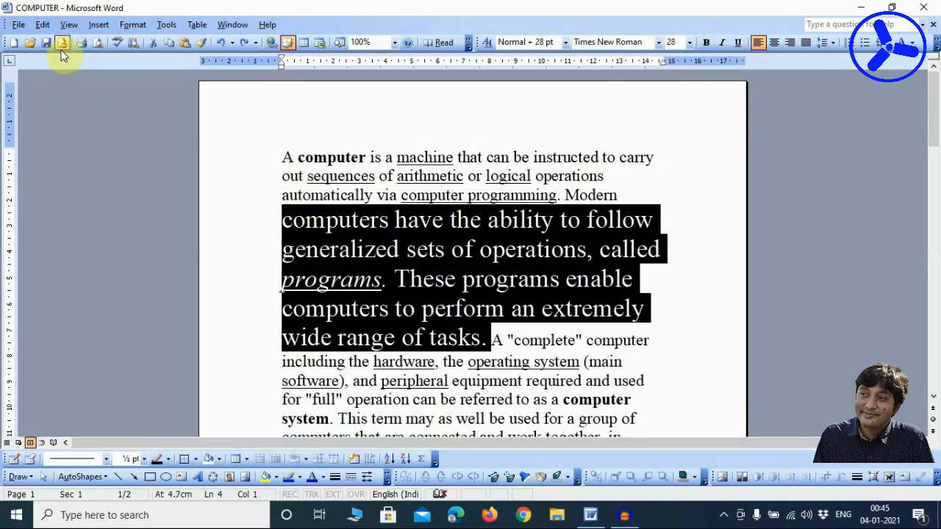
left_click(43, 28)
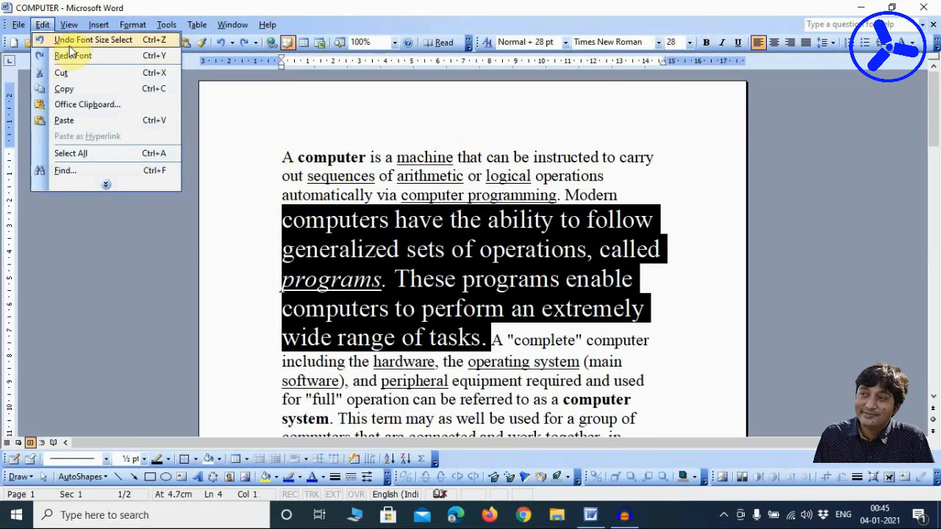
left_click(64, 41)
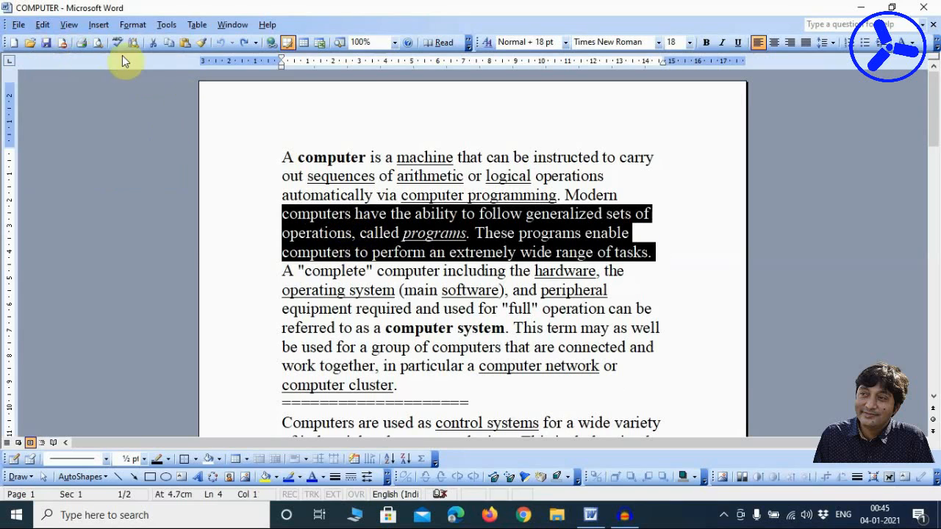
left_click(42, 25)
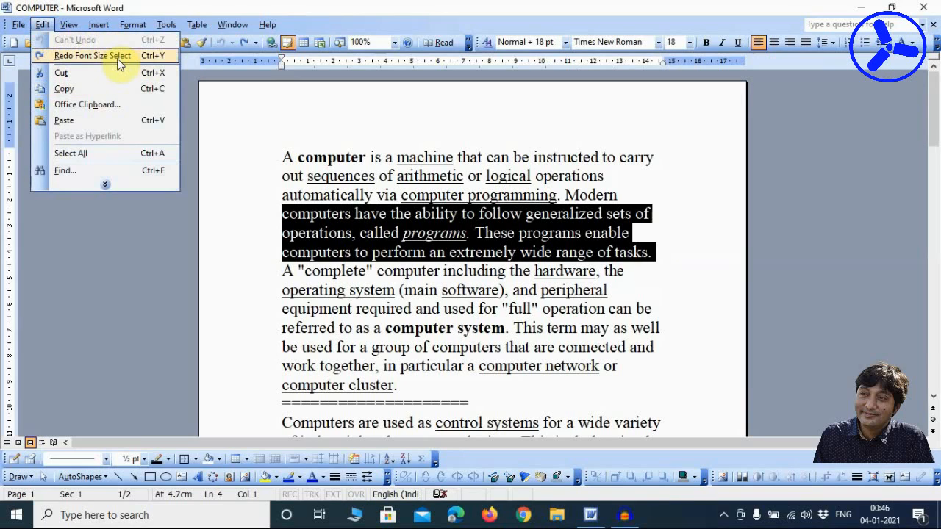
left_click(110, 181)
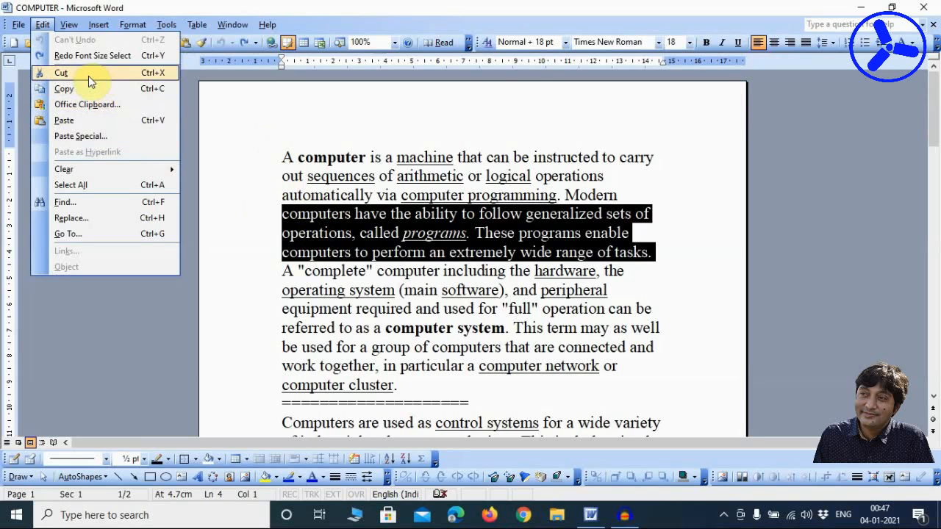
left_click(298, 180)
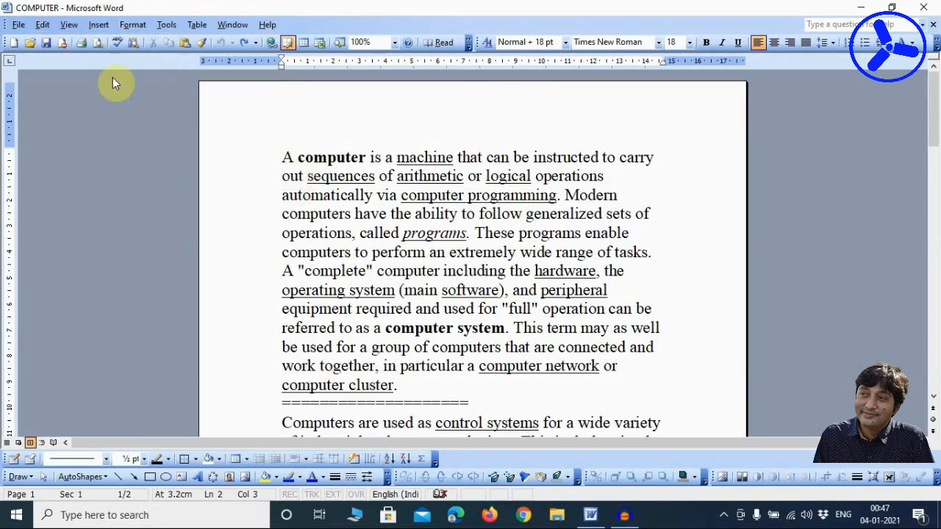
left_click(42, 25)
left_click(83, 187)
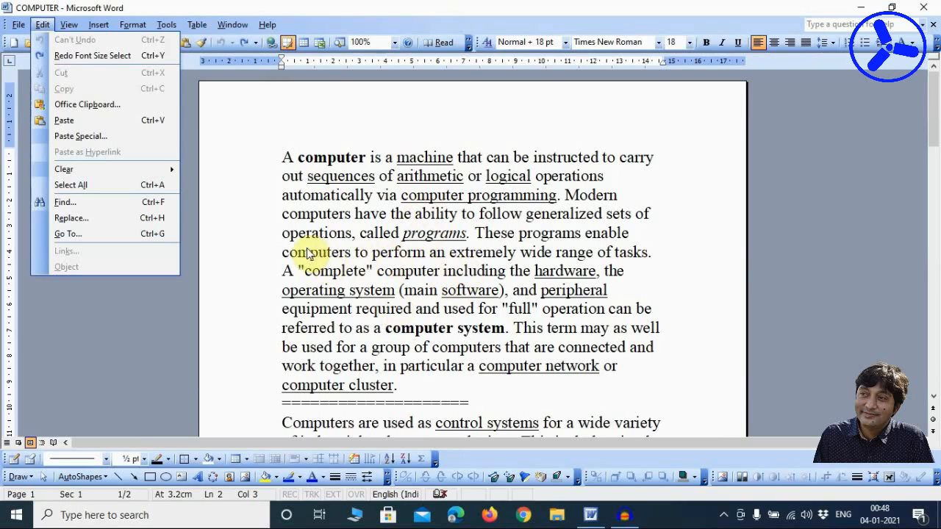
- Cut the passage from "computers have the ability" through "computer system." out of the opening paragraph
left_click(280, 214)
left_click_drag(279, 216, 513, 332)
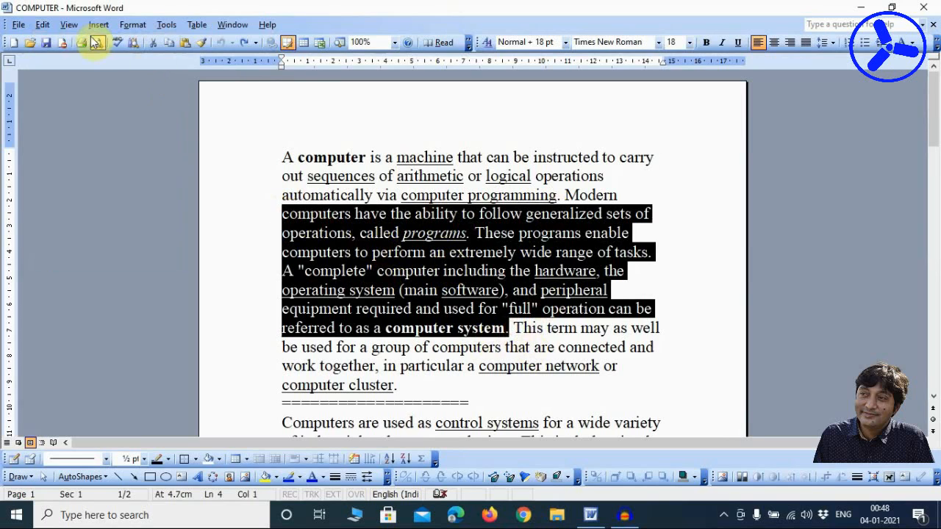
left_click(42, 25)
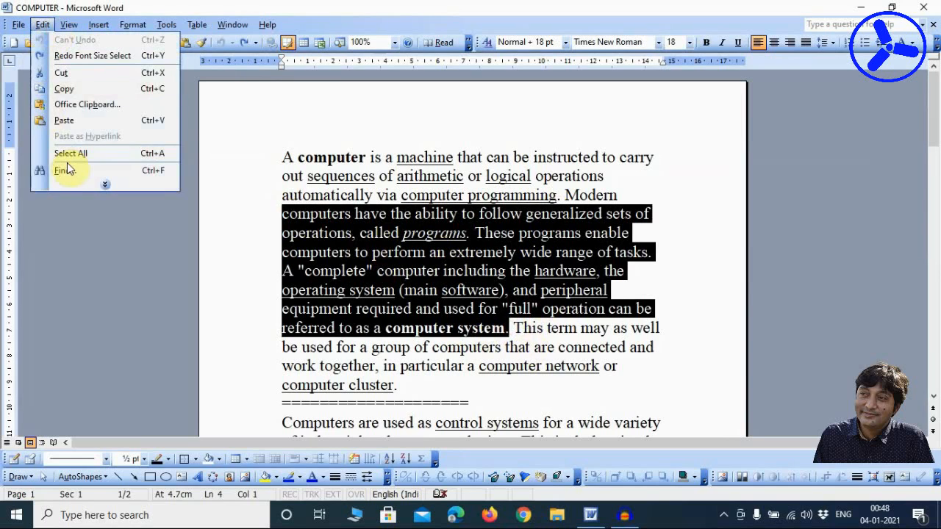
left_click(74, 184)
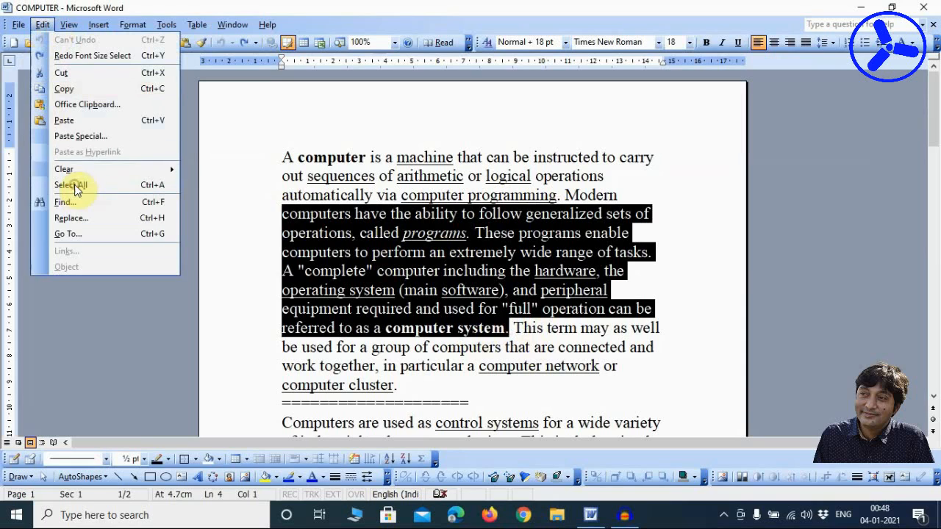
left_click(121, 72)
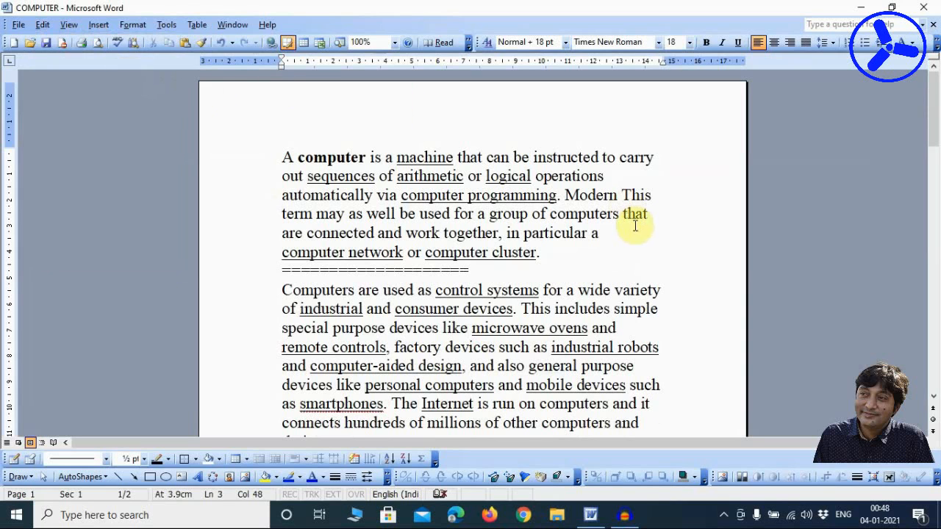
- Paste the cut passage on the empty line after the document's last paragraph
scroll(557, 212, "down", 9)
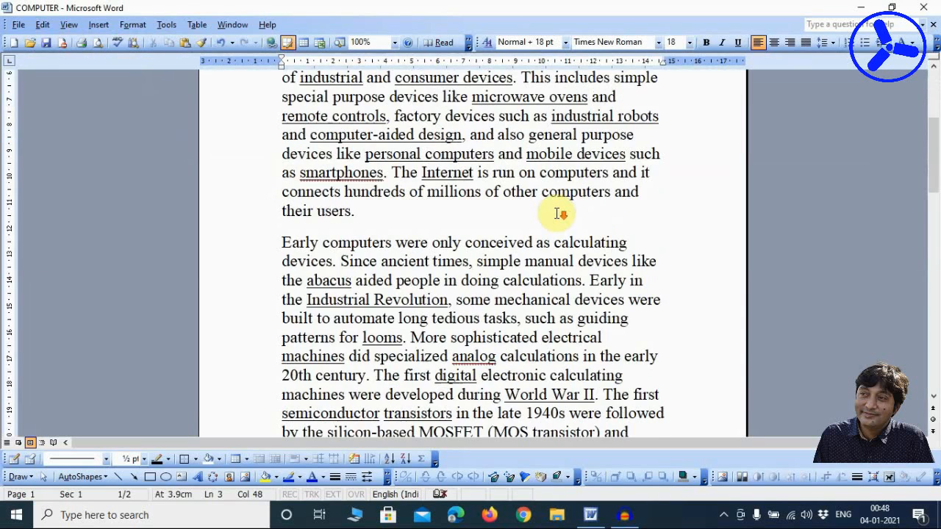
scroll(555, 210, "up", 4)
scroll(553, 213, "down", 15)
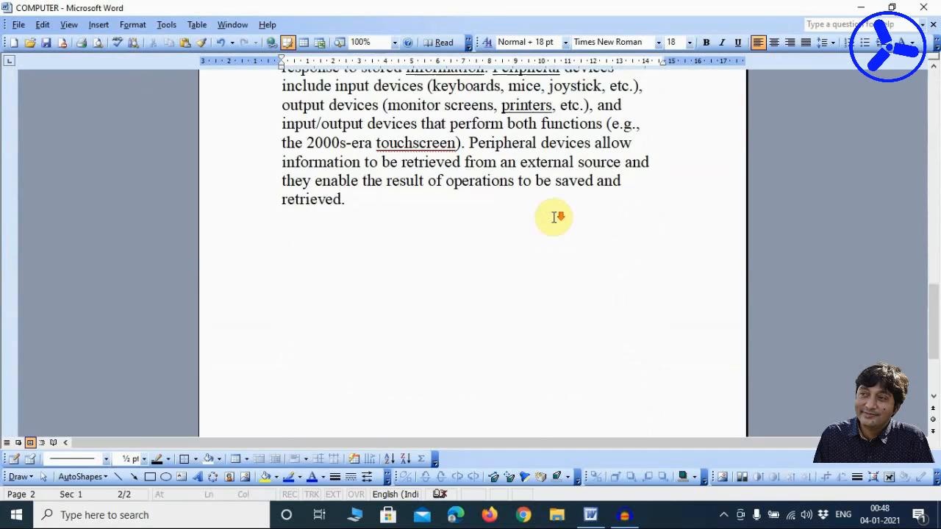
scroll(529, 211, "up", 5)
left_click(293, 178)
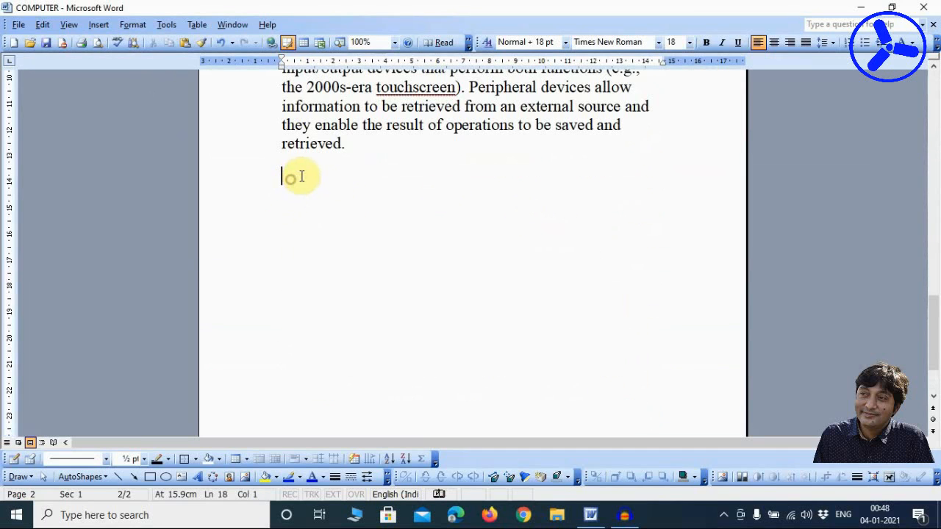
left_click(42, 24)
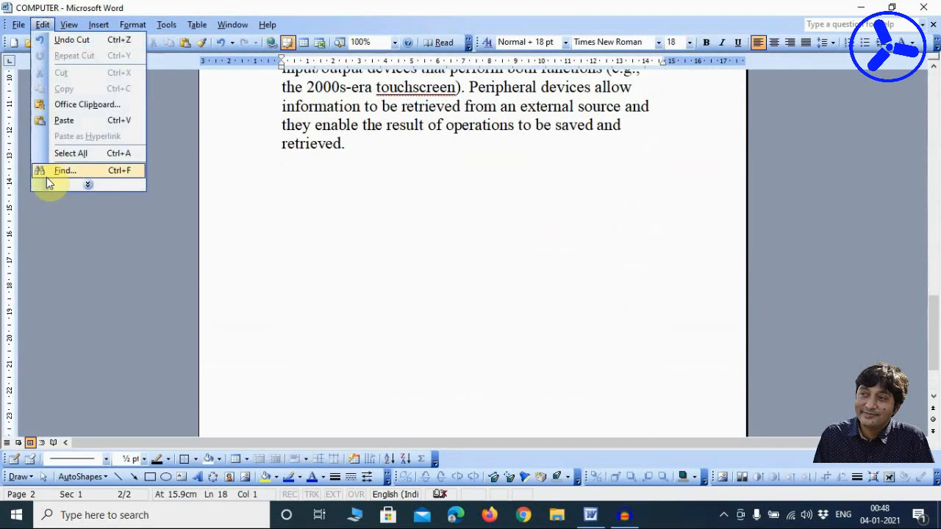
left_click(67, 184)
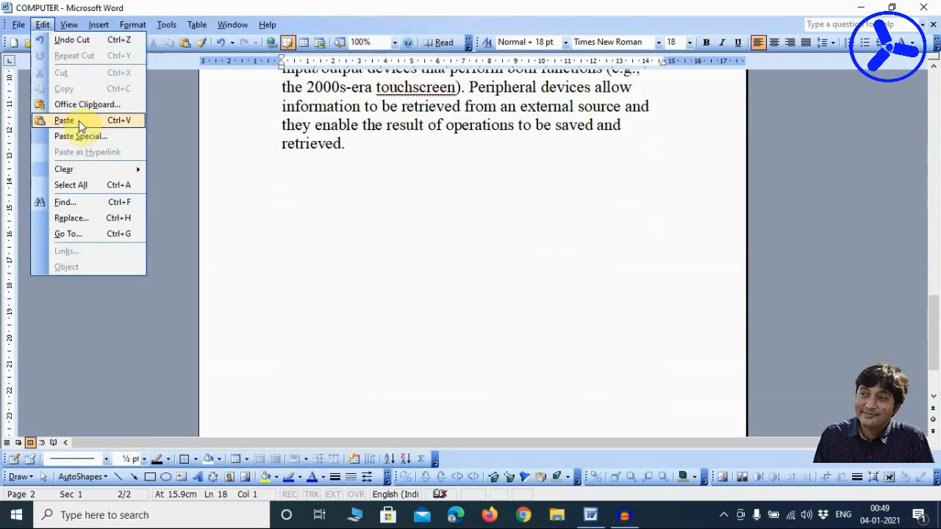
left_click(80, 122)
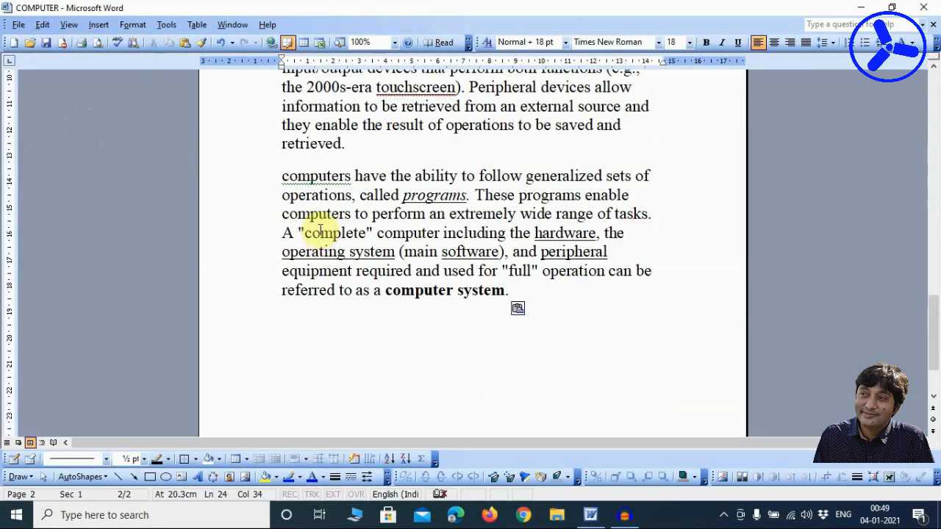
- Copy the bold words "computer system" from the end of the document's last paragraph
scroll(320, 230, "up", 15)
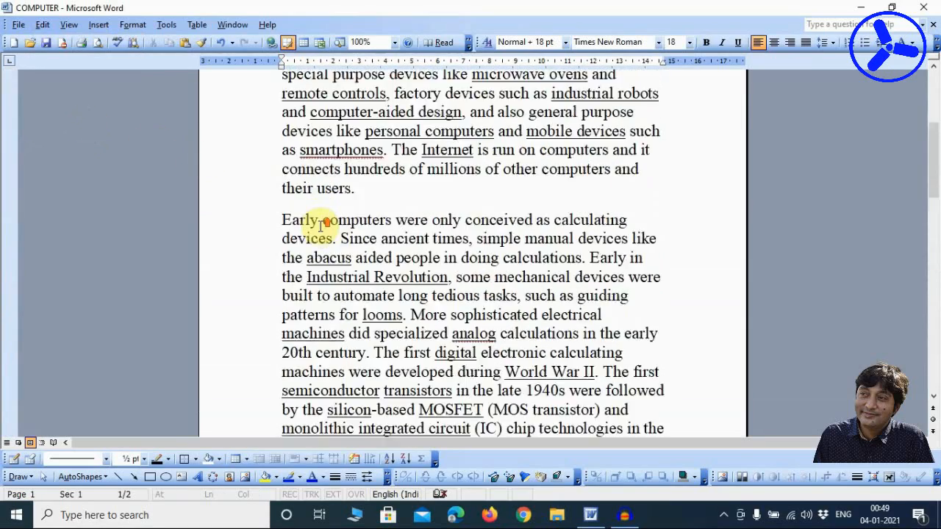
scroll(320, 230, "up", 5)
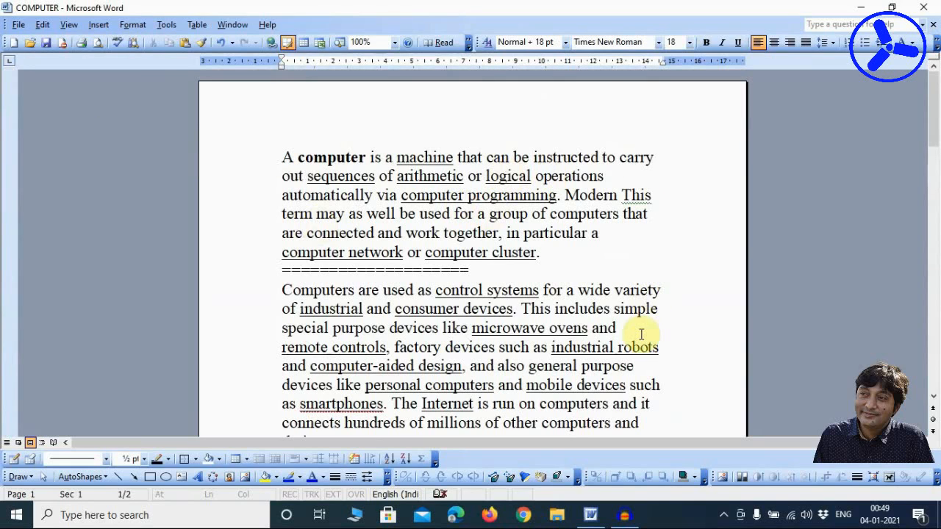
scroll(641, 334, "down", 20)
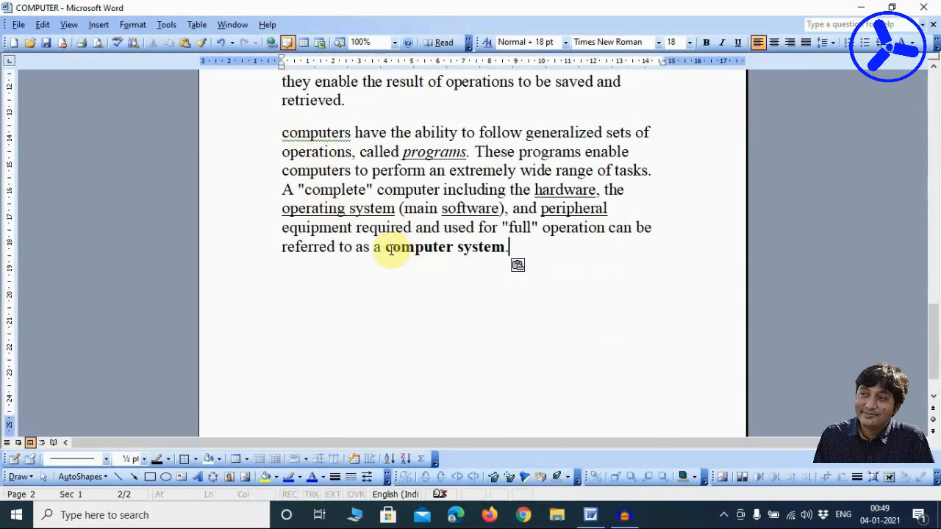
left_click_drag(385, 247, 488, 252)
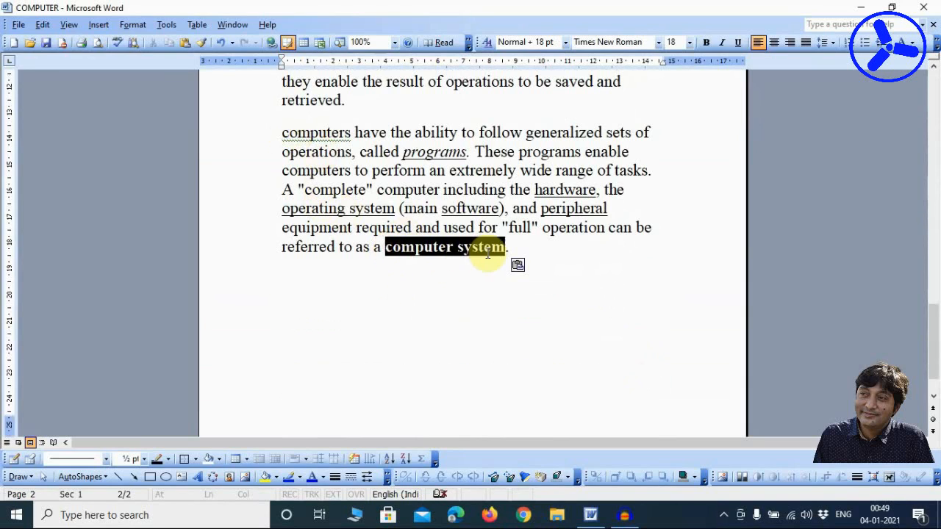
left_click(42, 24)
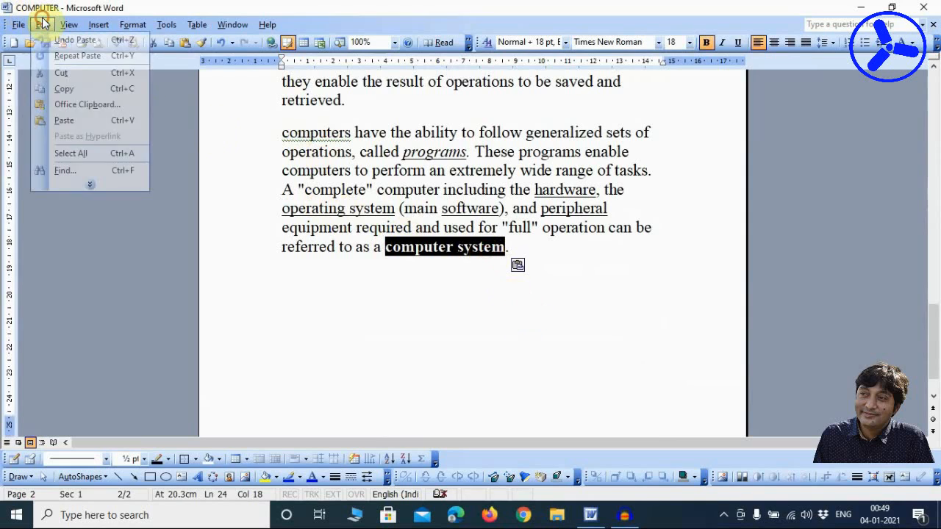
left_click(72, 92)
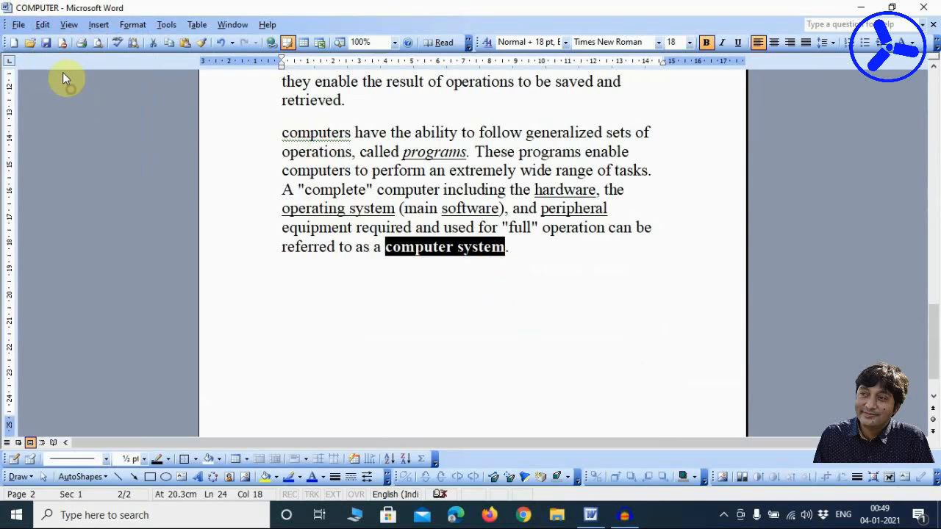
- Add three line breaks after the last paragraph and paste the copied "computer system" there
left_click(533, 248)
key("Return")
key("Return")
key("Return")
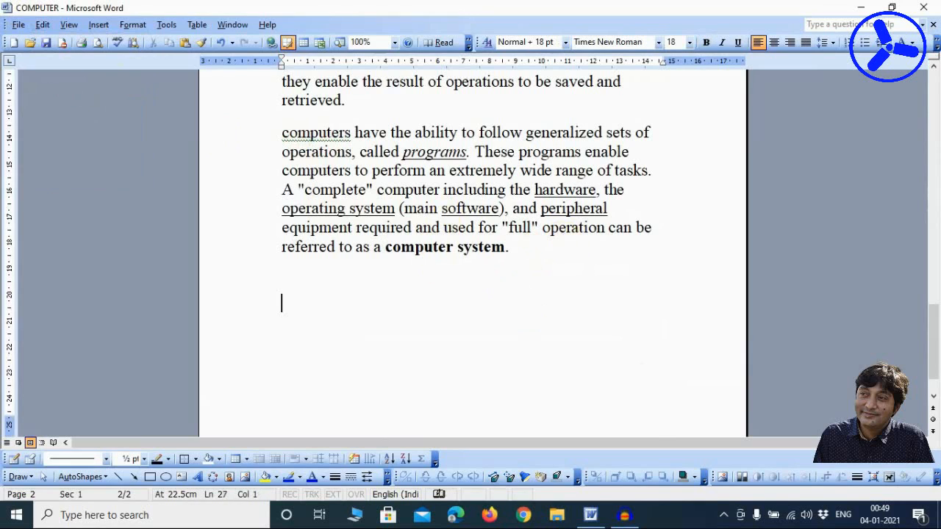
left_click(43, 25)
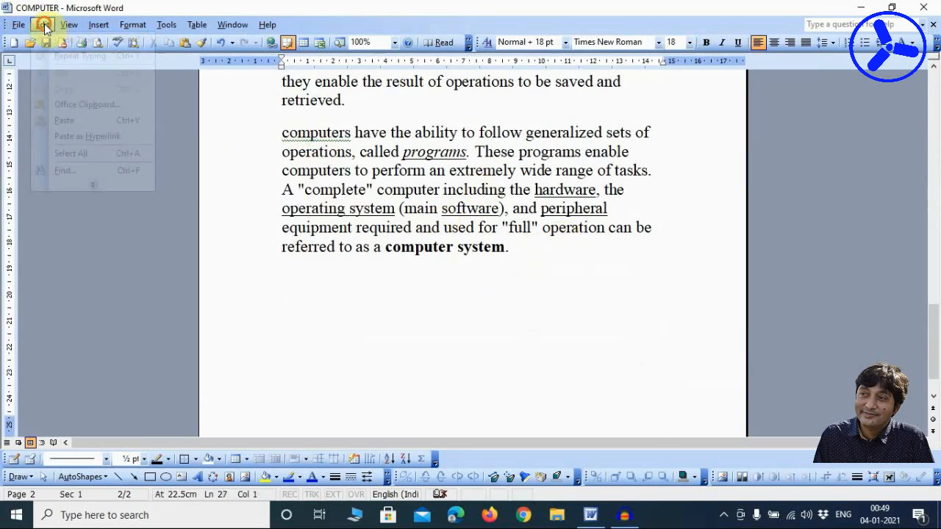
left_click(88, 120)
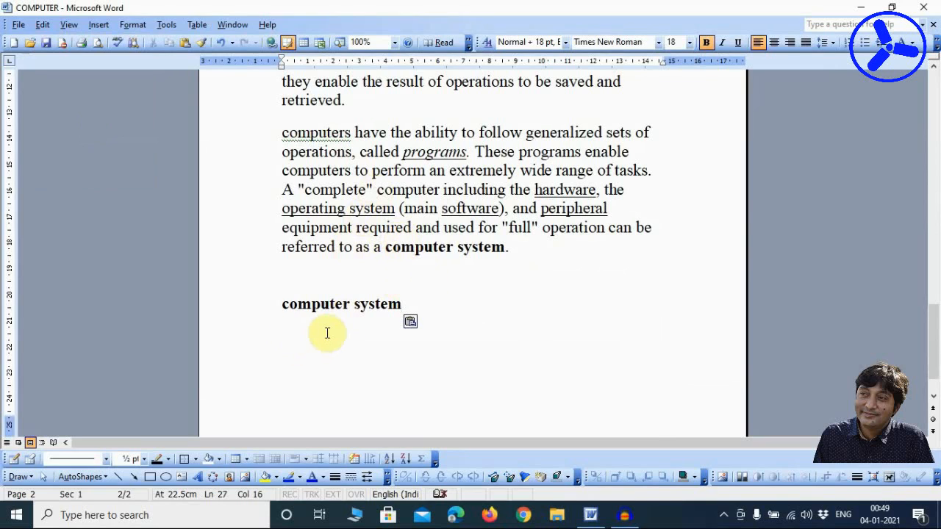
- Paste "computer system" again on the empty line directly above the first pasted copy
left_click(289, 275)
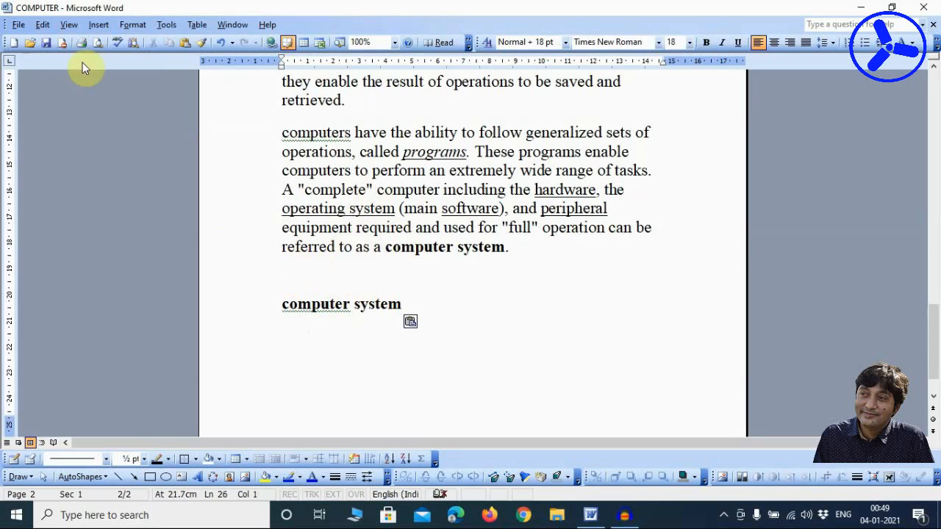
left_click(42, 25)
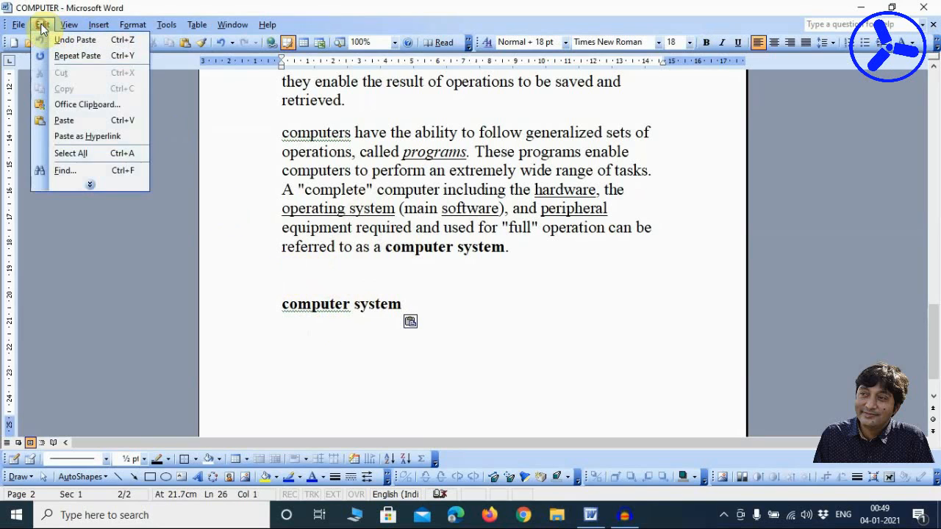
left_click(95, 121)
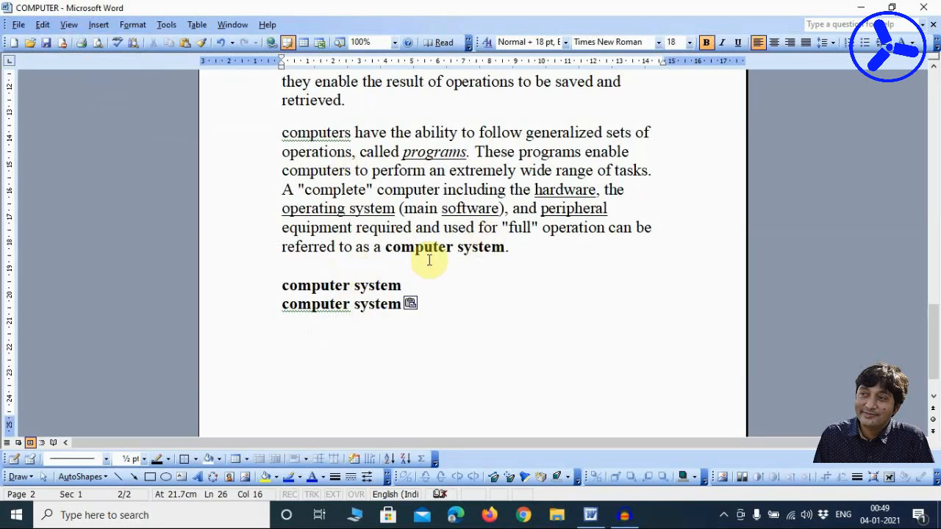
- Replace the passage from "Early computers" through "electronic calculating" with the copied "computer system" text pasted as a hyperlink
left_click(44, 25)
mouse_move(81, 185)
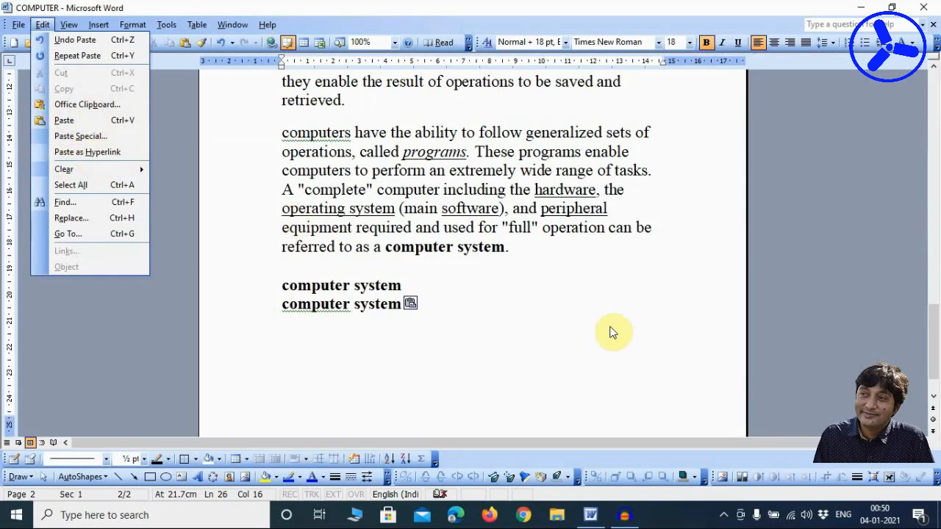
scroll(609, 329, "up", 8)
scroll(609, 326, "up", 8)
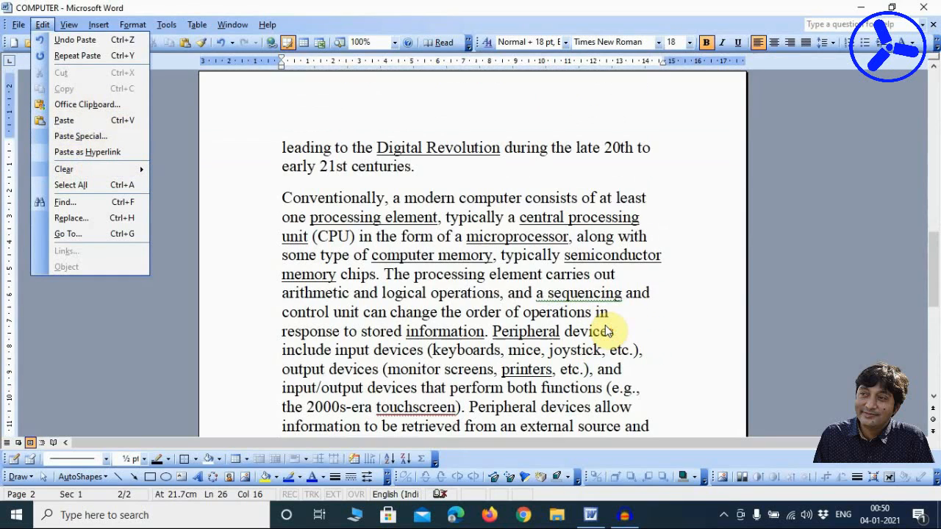
scroll(606, 325, "up", 4)
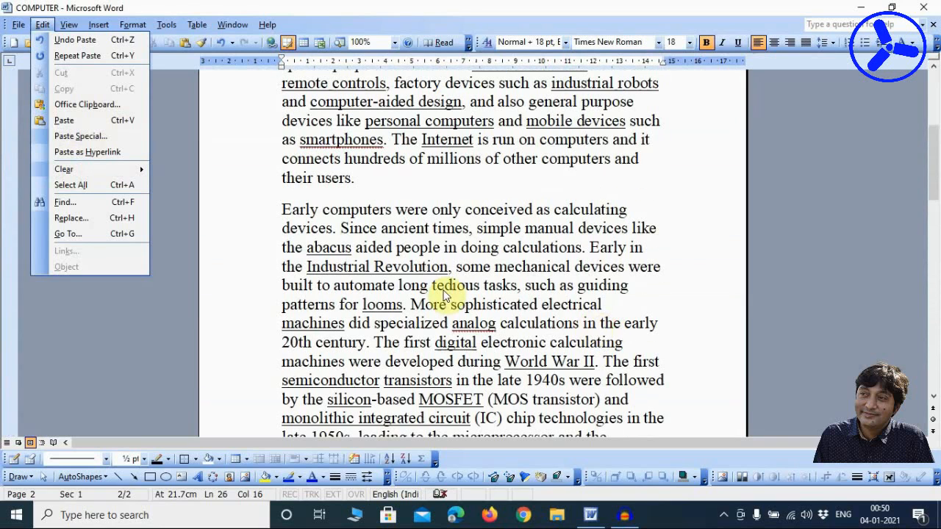
left_click(284, 209)
left_click_drag(282, 210, 624, 346)
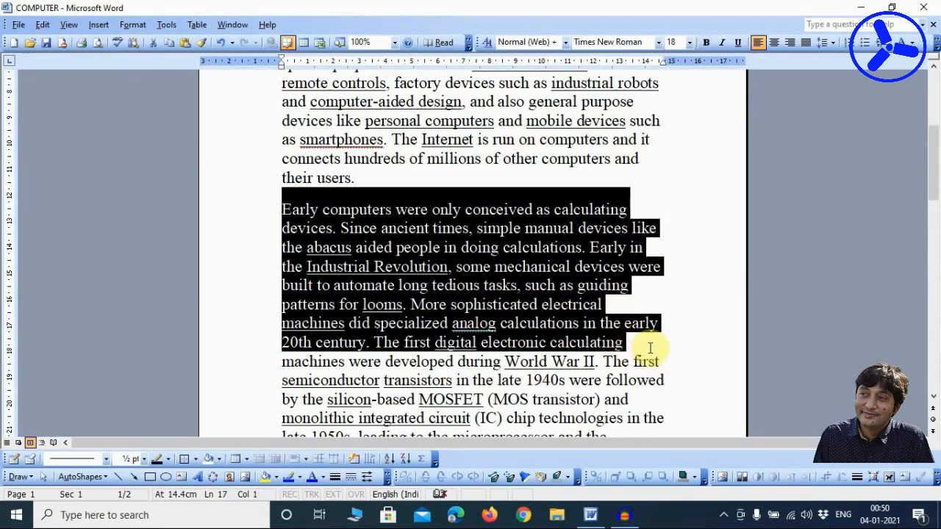
left_click(42, 24)
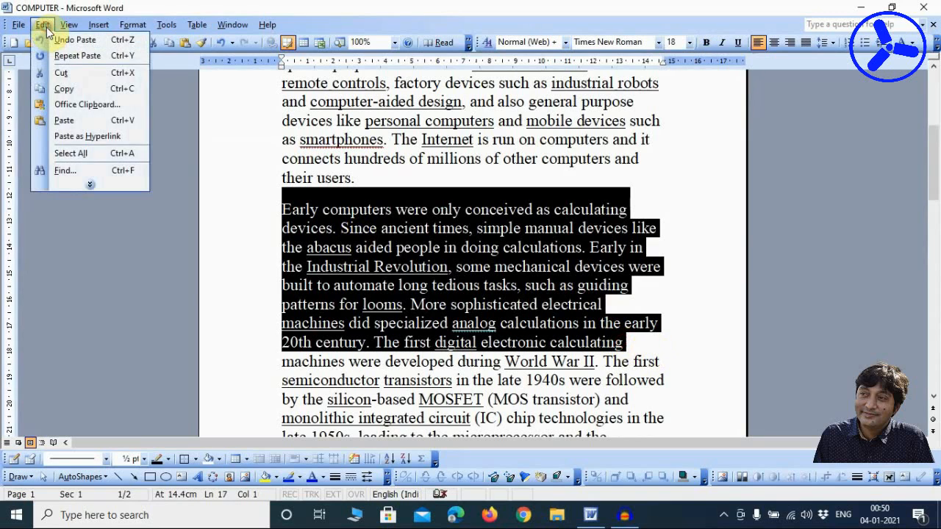
left_click(86, 184)
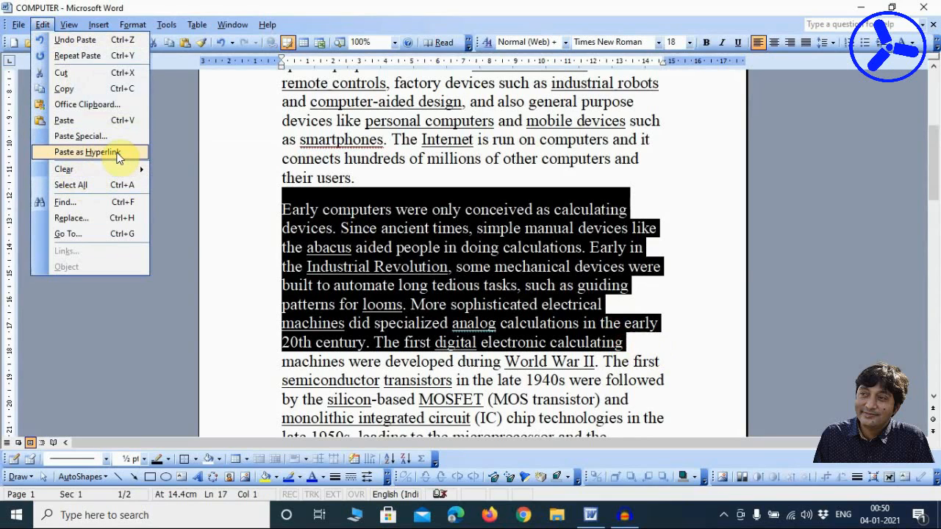
left_click(117, 153)
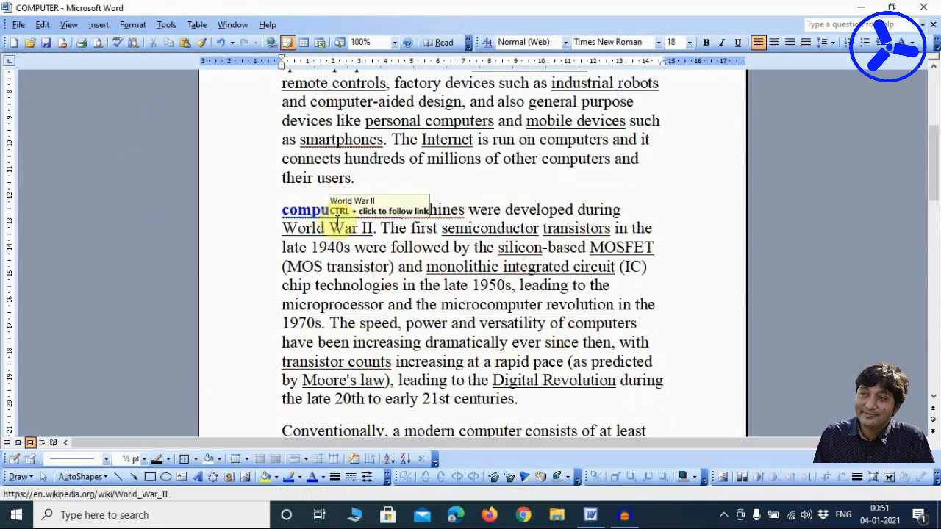
scroll(431, 369, "down", 6)
scroll(427, 369, "down", 8)
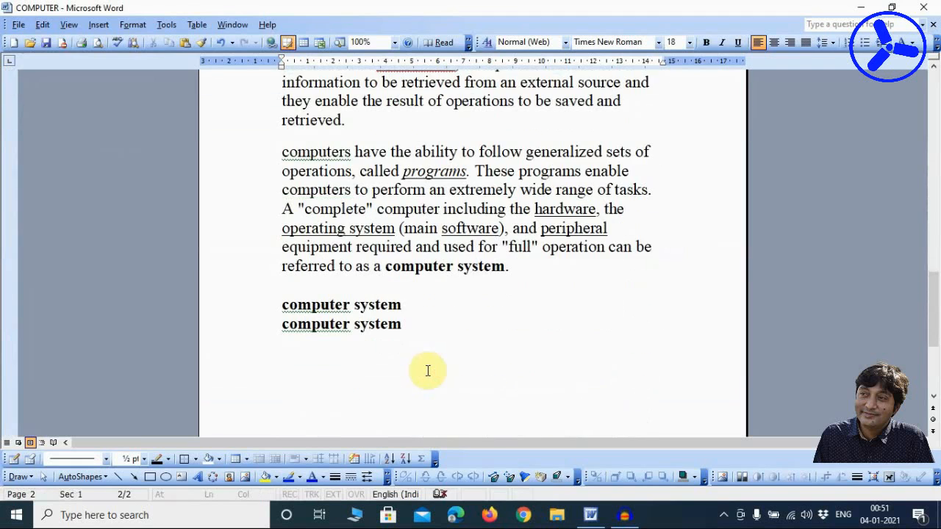
scroll(392, 311, "up", 10)
scroll(392, 311, "up", 3)
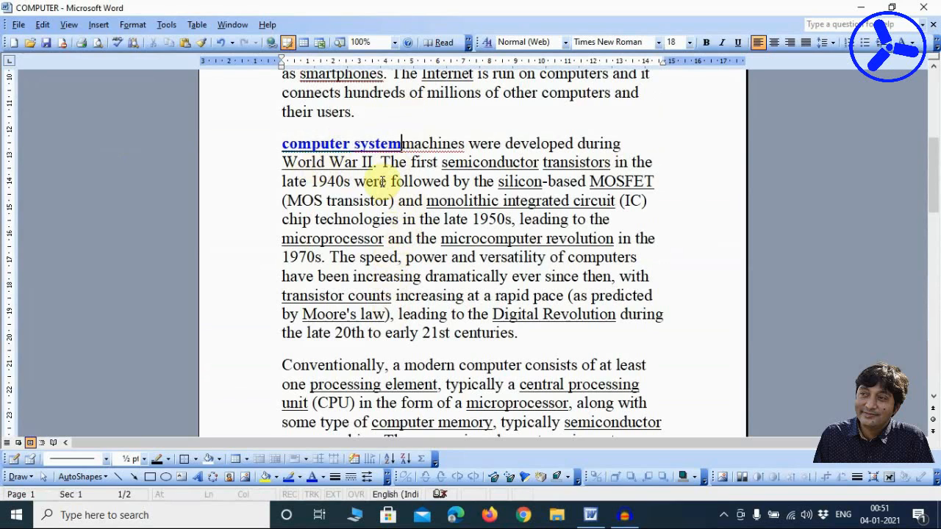
left_click(52, 26)
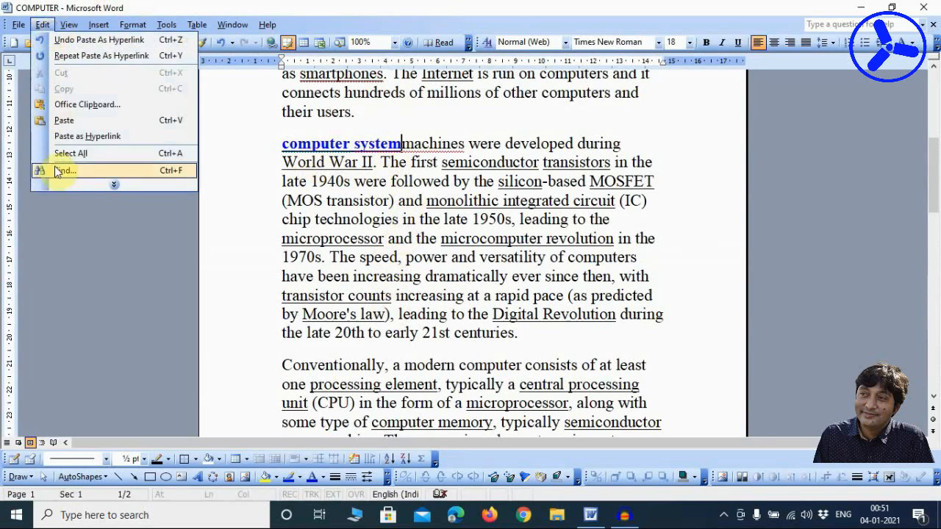
left_click(110, 185)
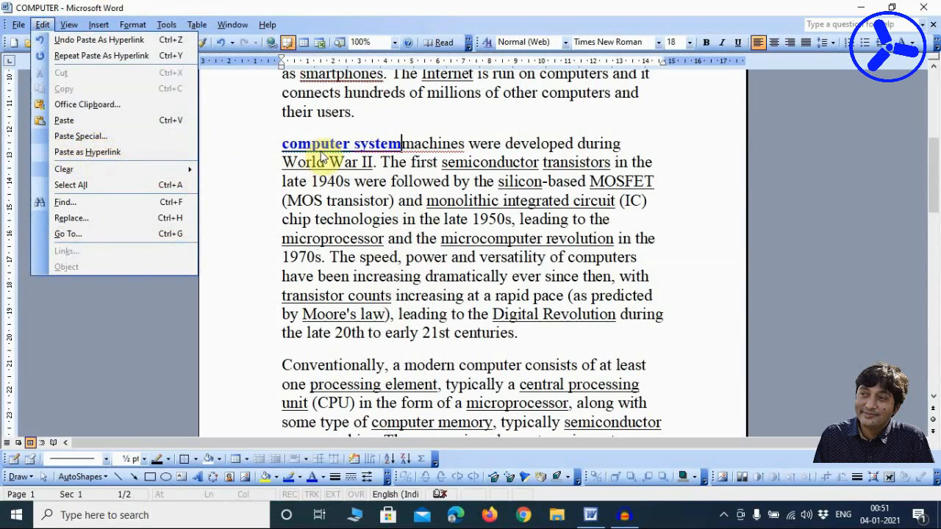
left_click(258, 147)
left_click(227, 180)
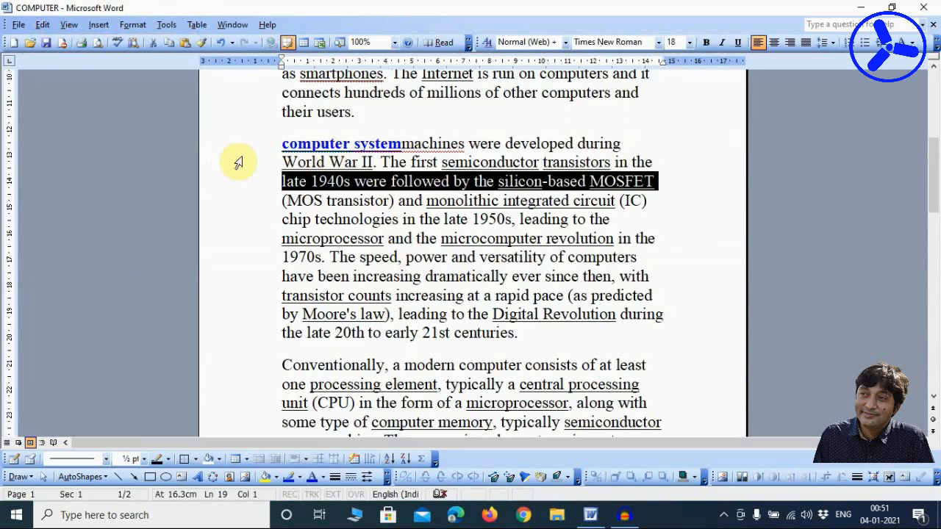
left_click(309, 219)
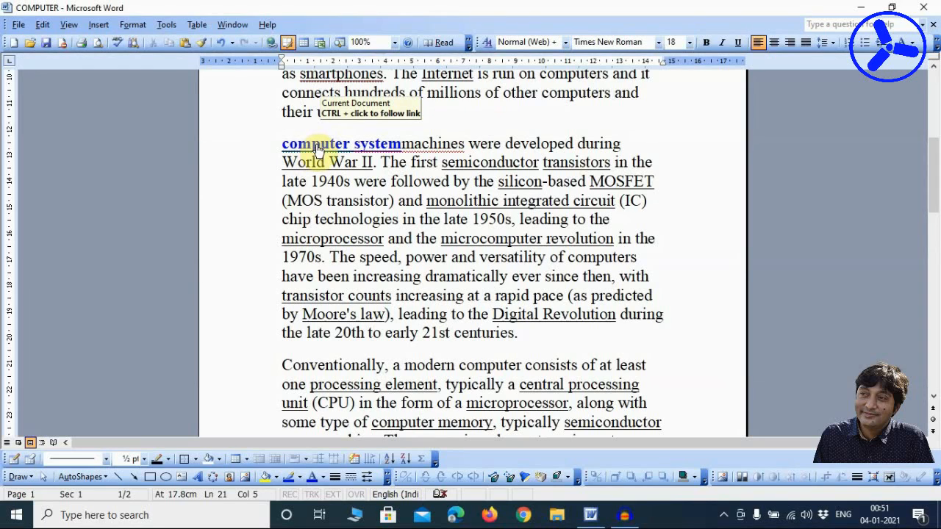
- Follow the pasted "computer system" hyperlink to its source text, then go back up to the link
left_click(318, 146, "ctrl")
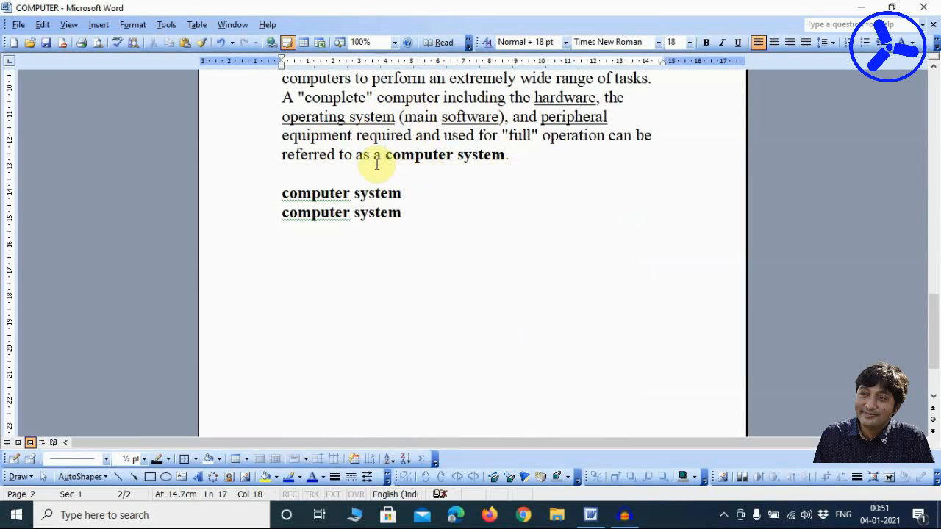
scroll(376, 163, "up", 10)
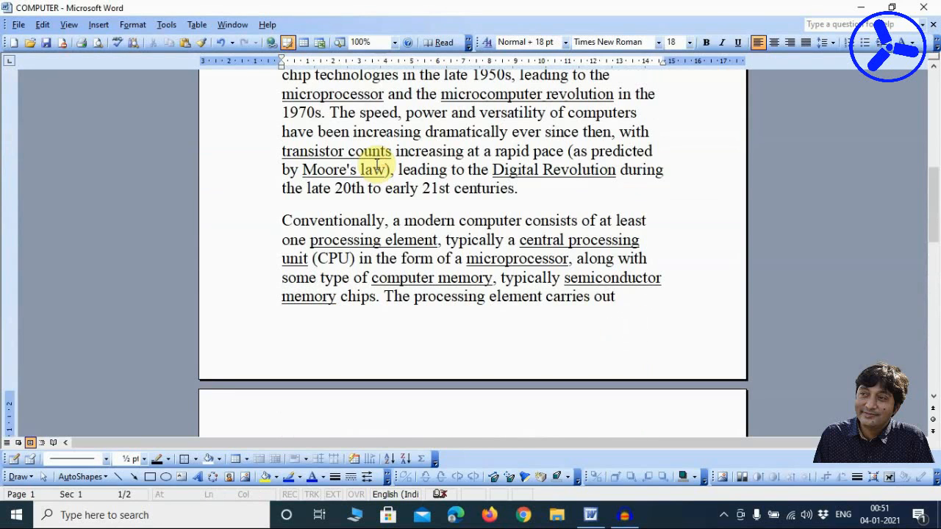
scroll(376, 163, "up", 3)
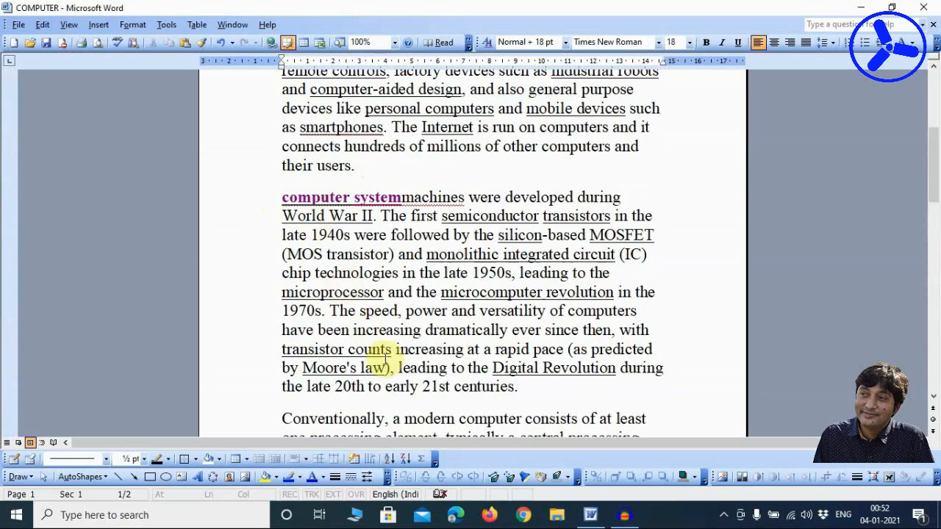
left_click(43, 26)
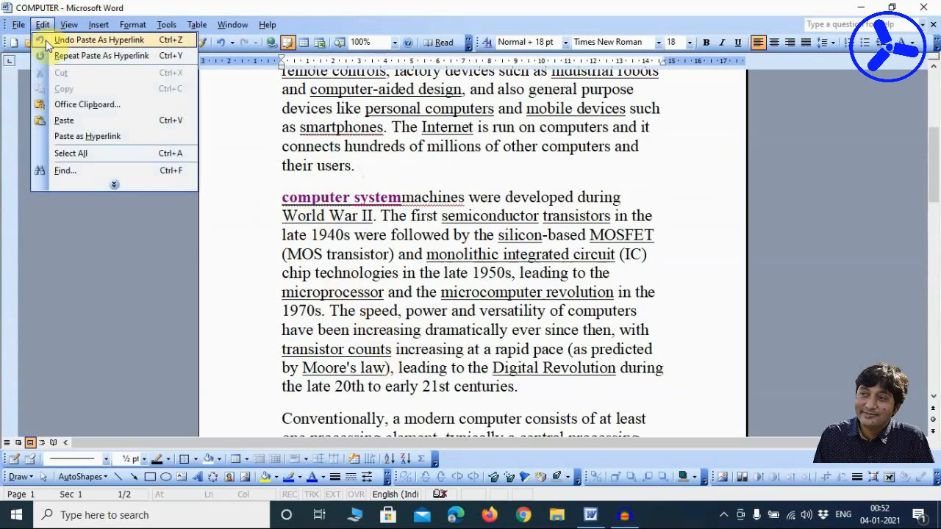
left_click(80, 182)
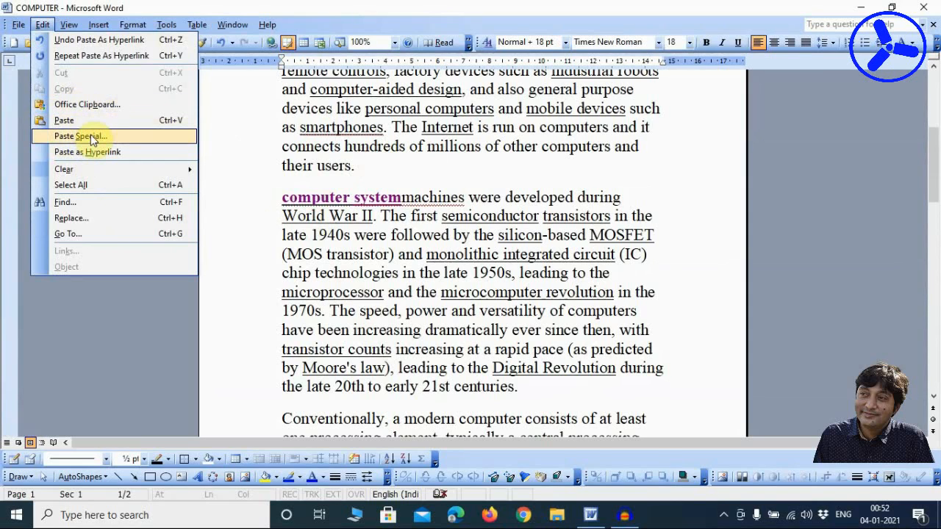
left_click(357, 147)
- Add three line breaks after the lower standalone "computer system" line and enter the text "NB"
scroll(346, 148, "down", 3)
scroll(338, 169, "down", 15)
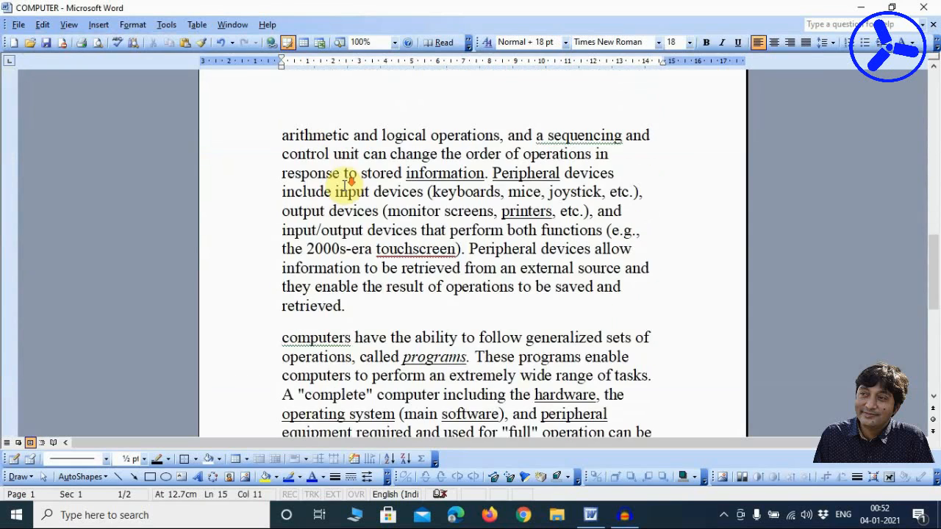
left_click(414, 143)
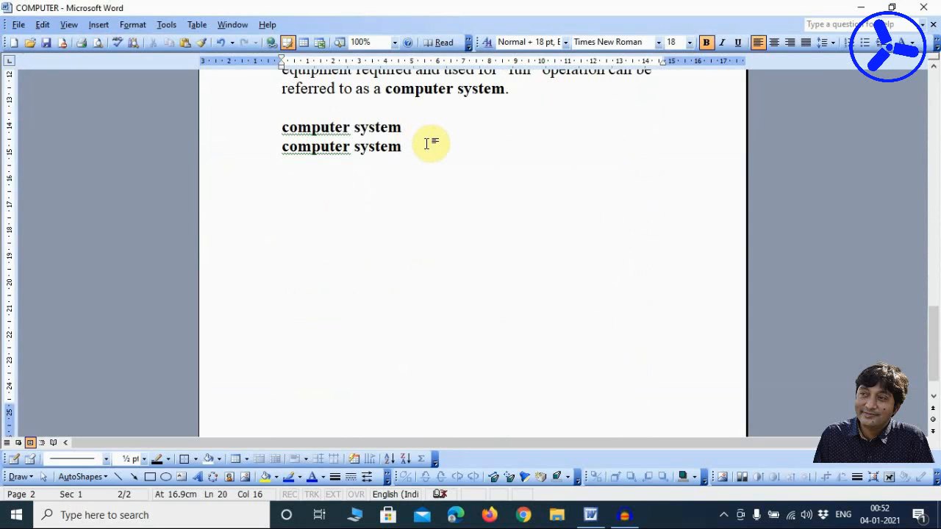
key("Return")
key("Return")
key("Return")
type("N")
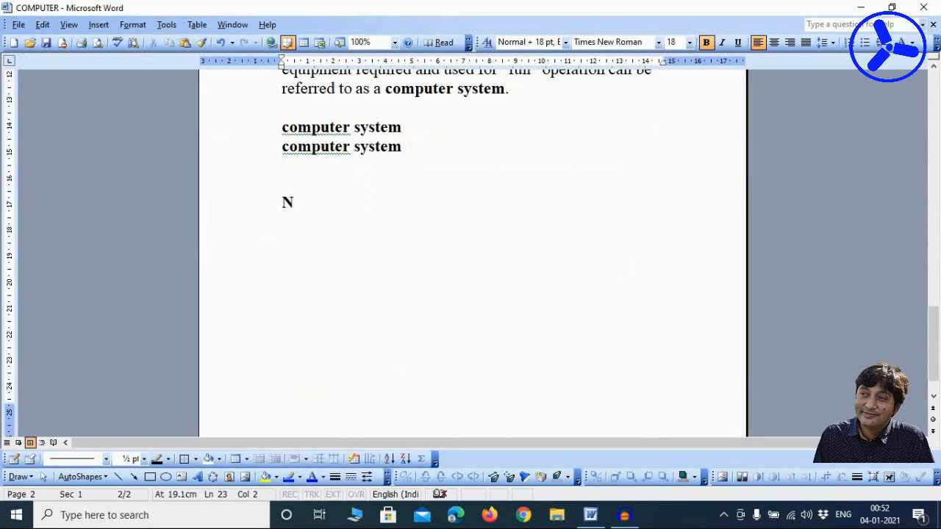
type("B")
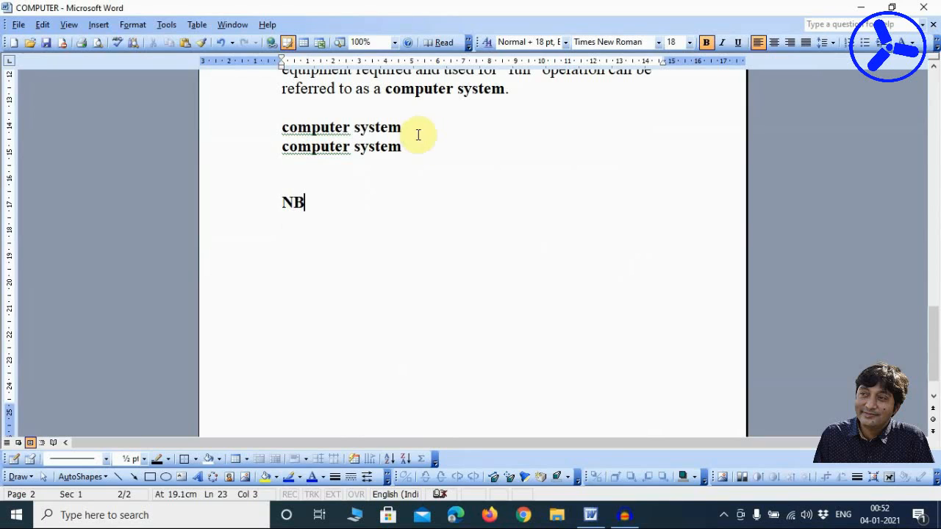
- Replace the text "NB" with its own copy, inserted through Paste Special as a Picture (Windows Metafile)
double_click(292, 203)
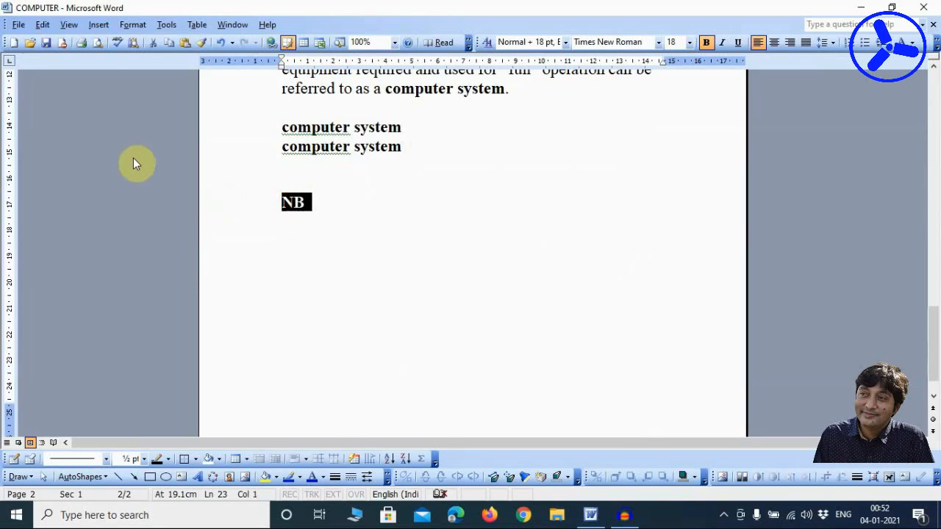
left_click(42, 24)
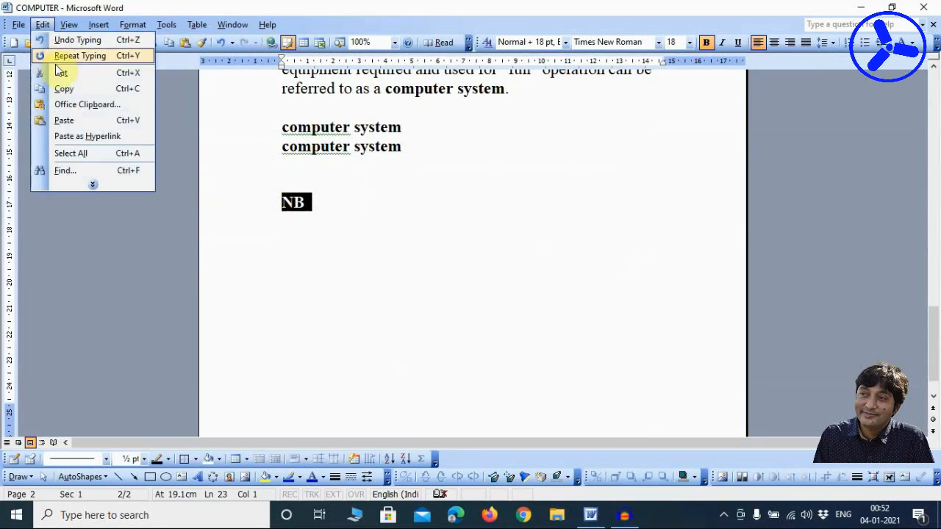
left_click(64, 89)
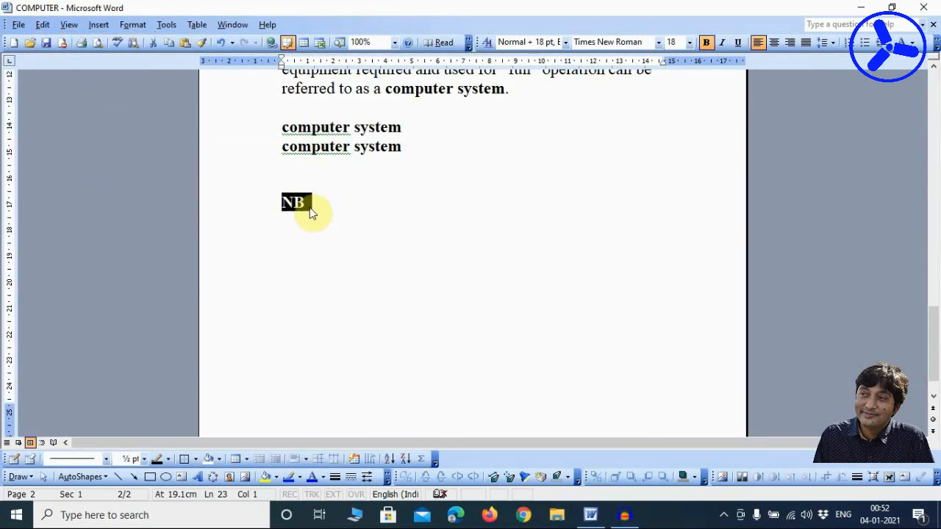
left_click(51, 28)
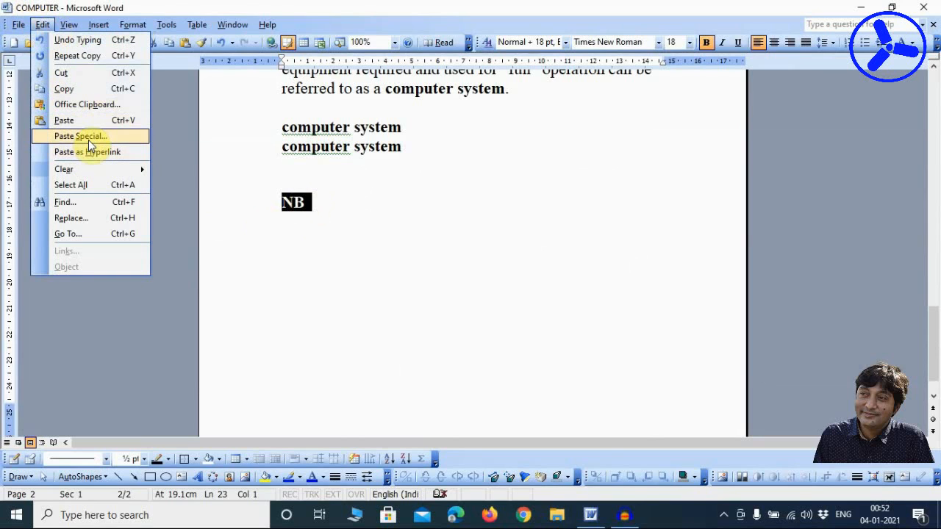
left_click(88, 138)
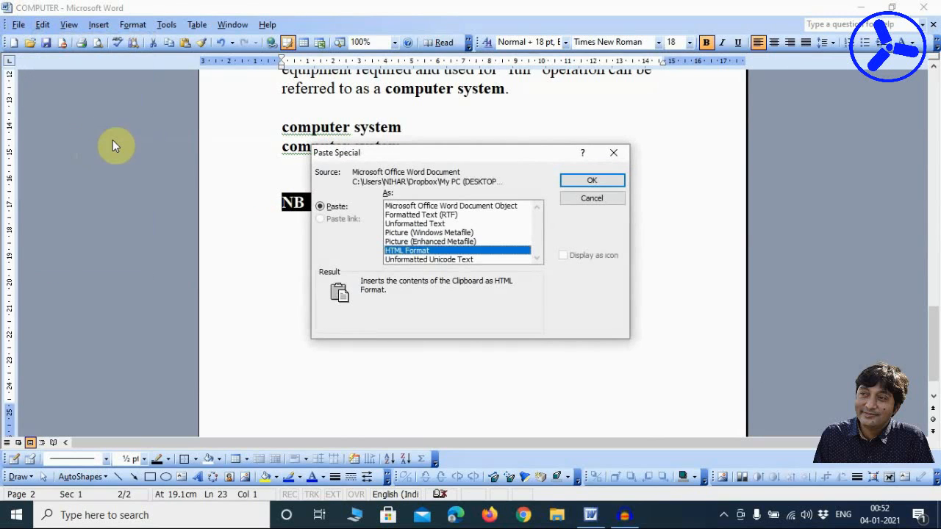
left_click(408, 233)
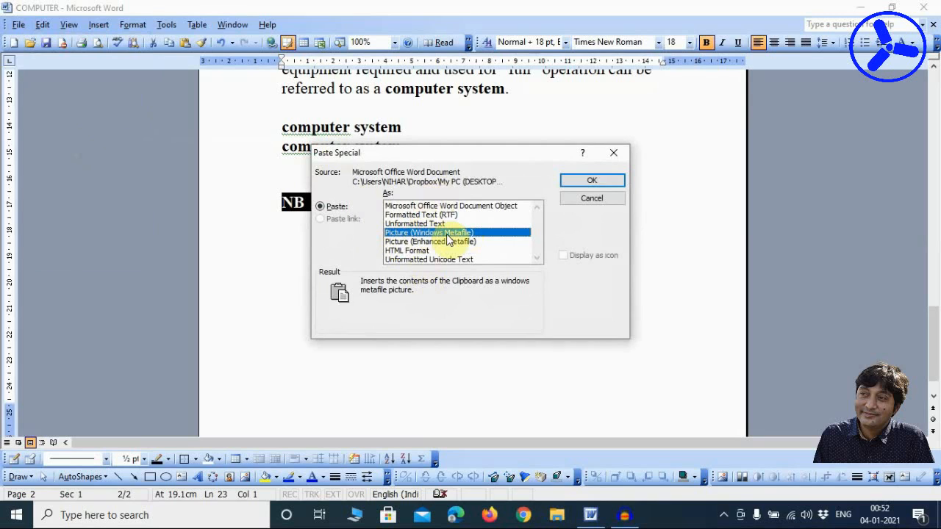
left_click(568, 178)
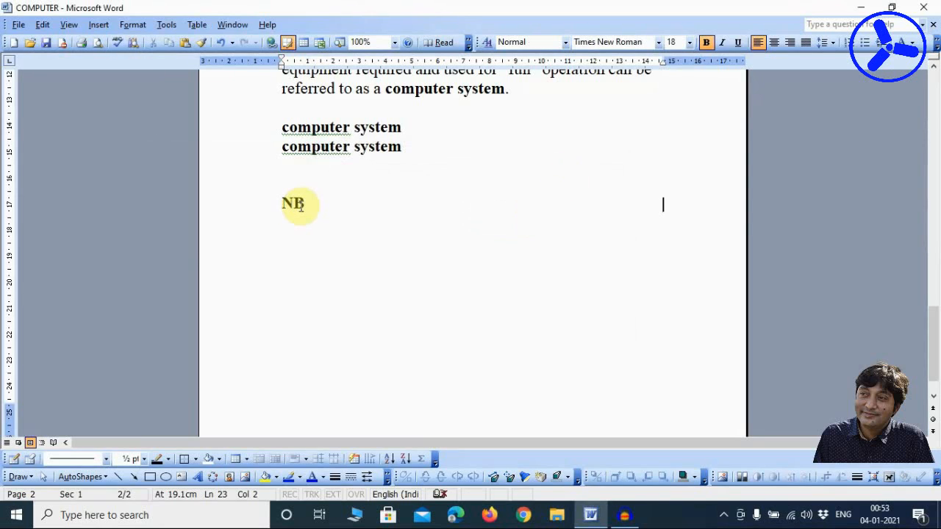
- Stretch the "NB" picture downward to several times its height, then narrow it and widen it back to about full text width
left_click(298, 208)
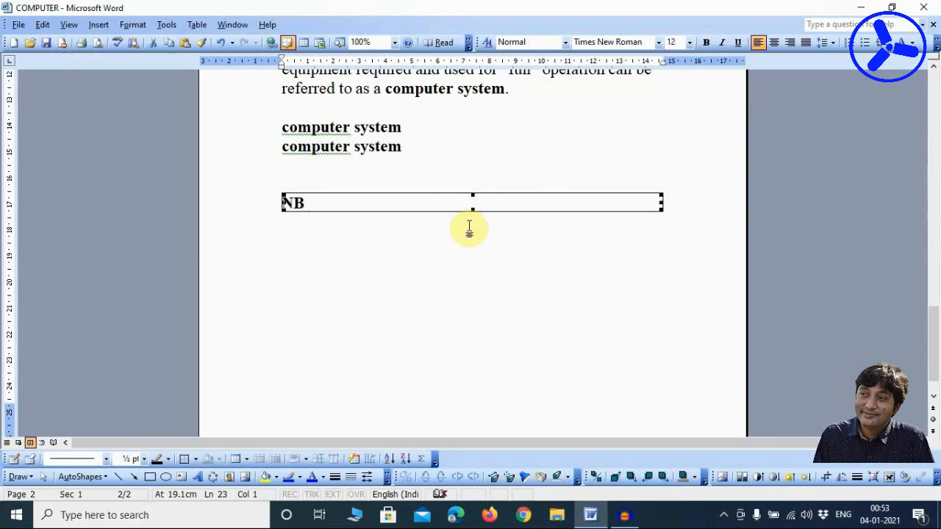
left_click_drag(473, 211, 448, 388)
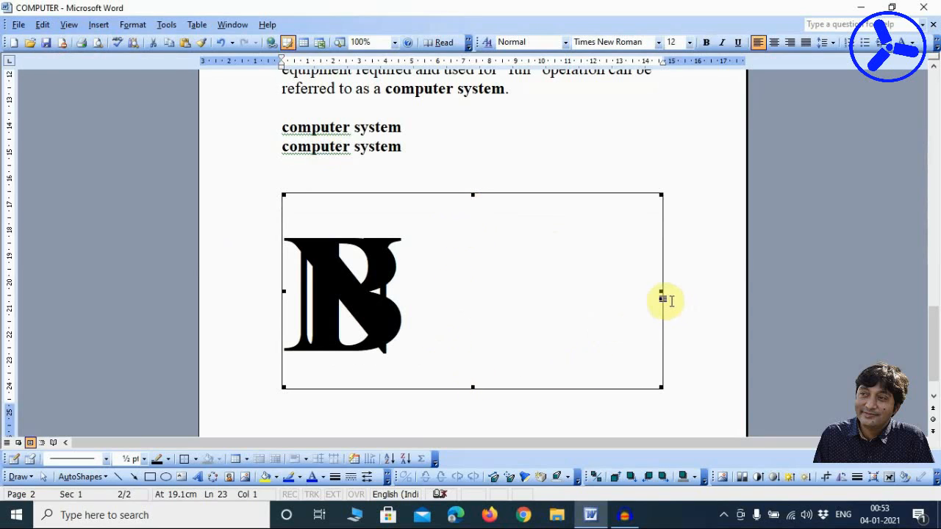
left_click_drag(660, 289, 418, 307)
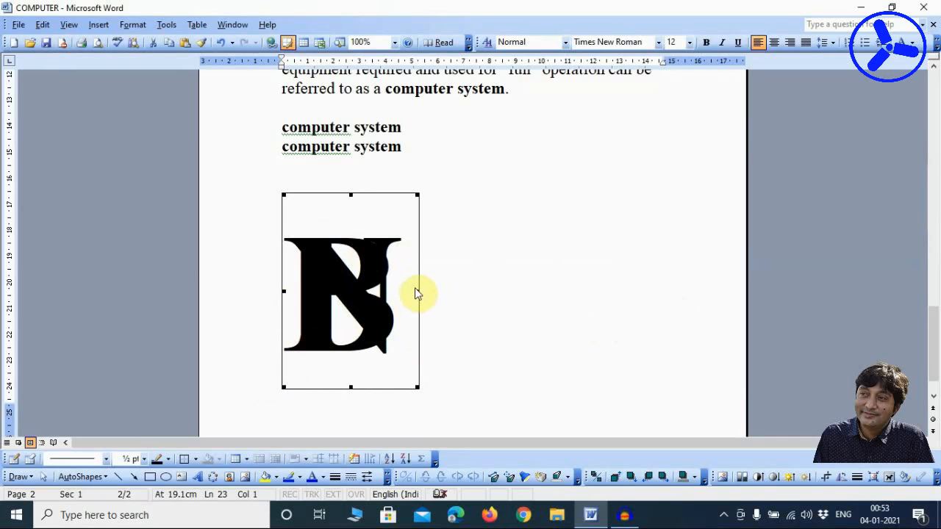
left_click_drag(418, 292, 667, 284)
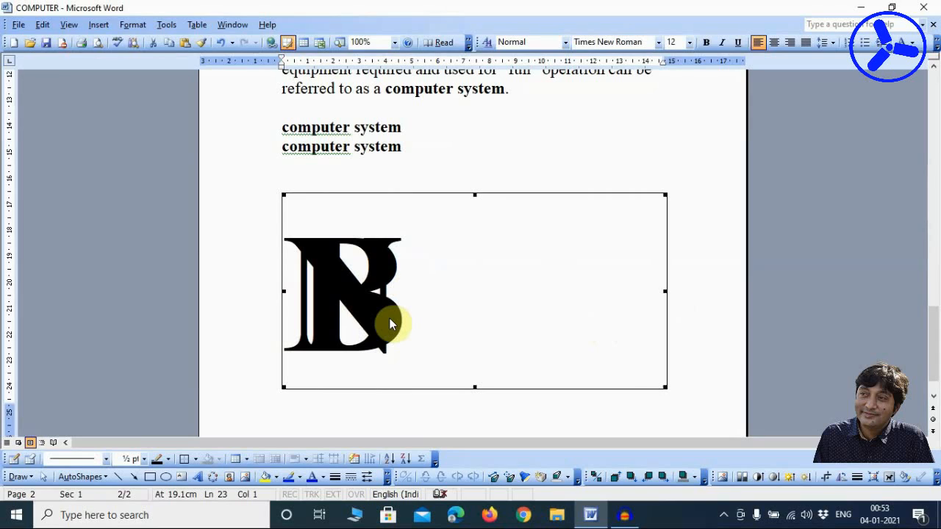
- Delete the "NB" picture and enter the text "TS" in Normal style in its place
key("Delete")
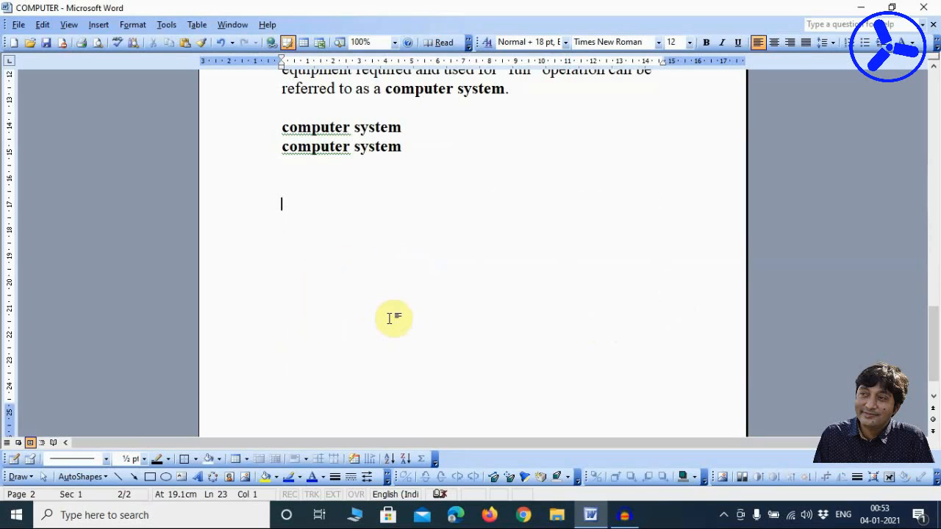
type("Normal")
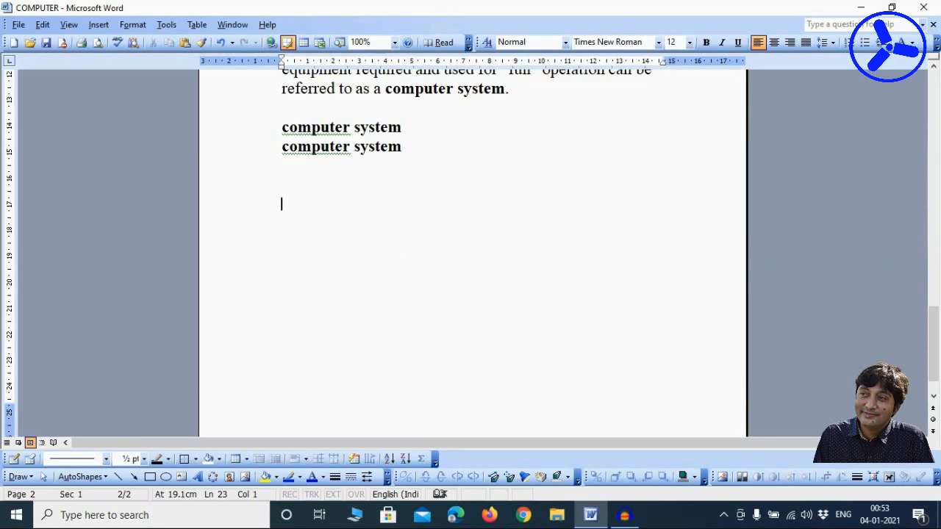
type("TS")
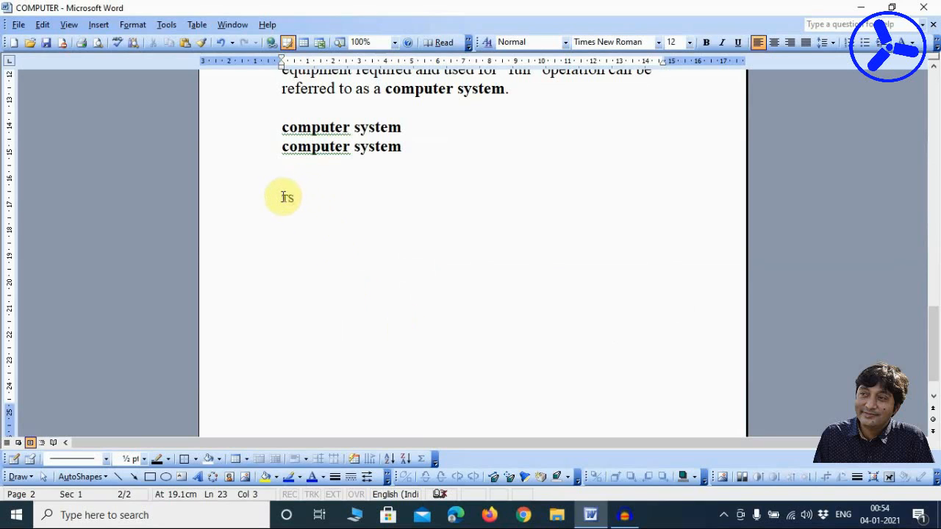
- Replace the text "TS" with its own copy, inserted through Paste Special as a Picture (Windows Metafile)
left_click_drag(292, 197, 244, 209)
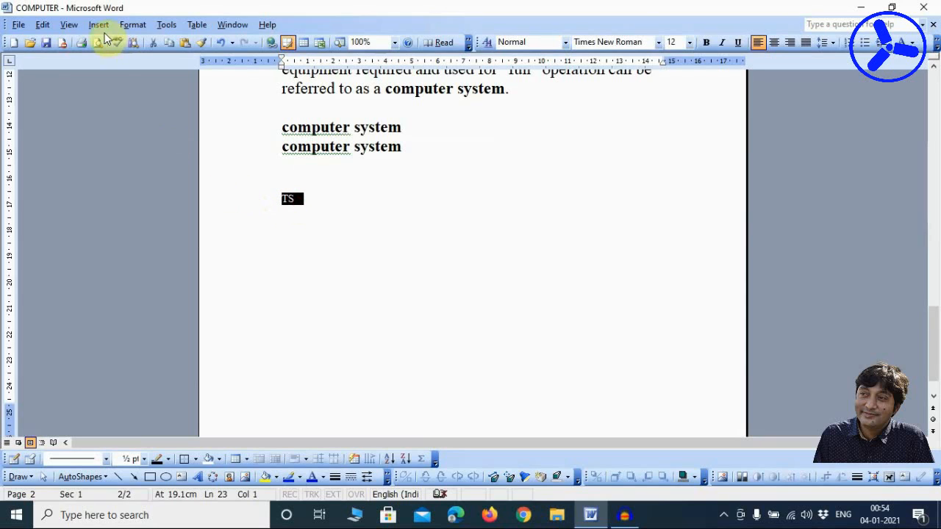
left_click(41, 25)
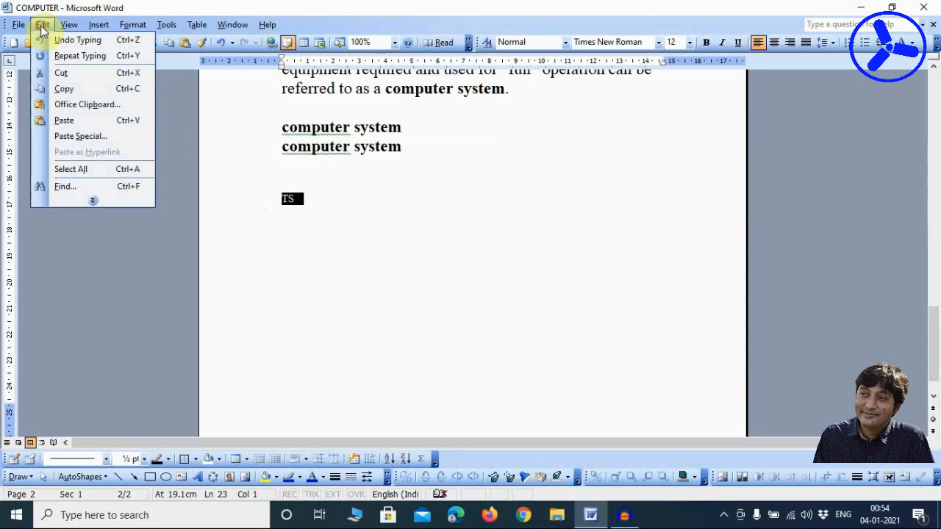
left_click(68, 88)
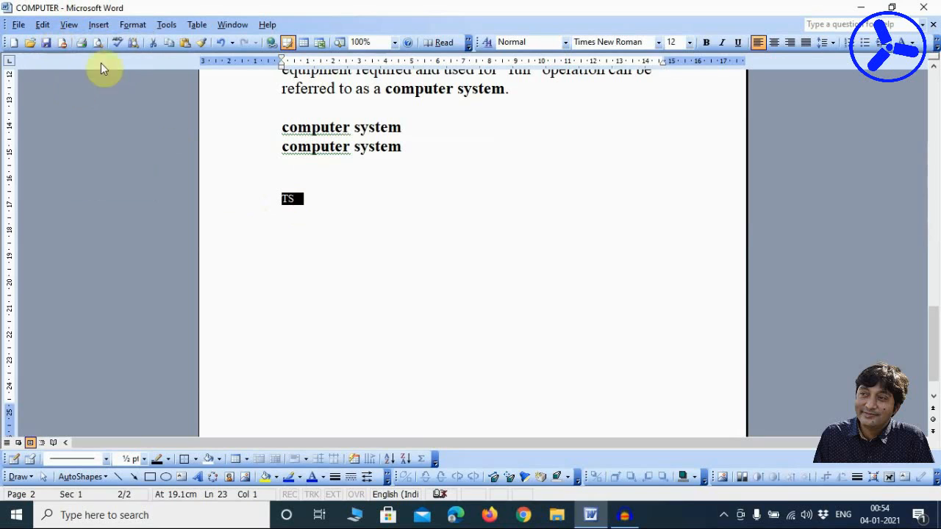
left_click(42, 25)
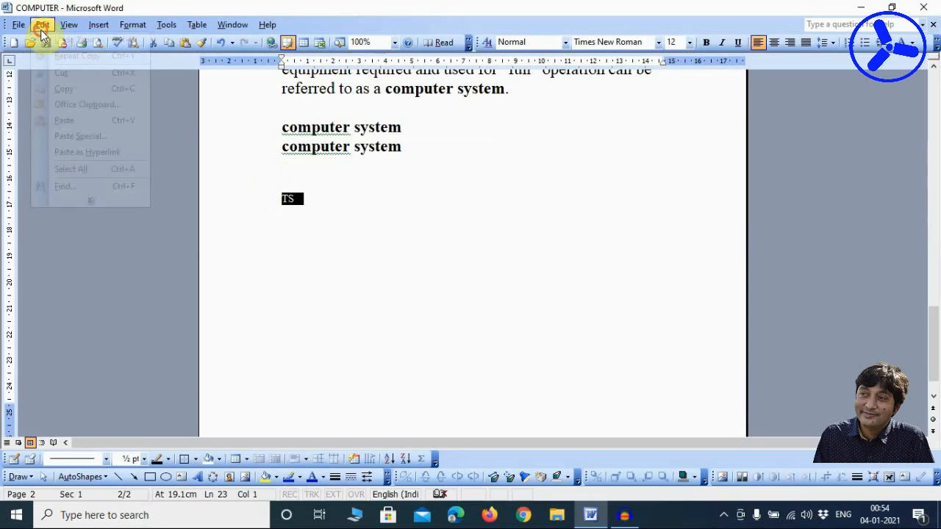
left_click(118, 138)
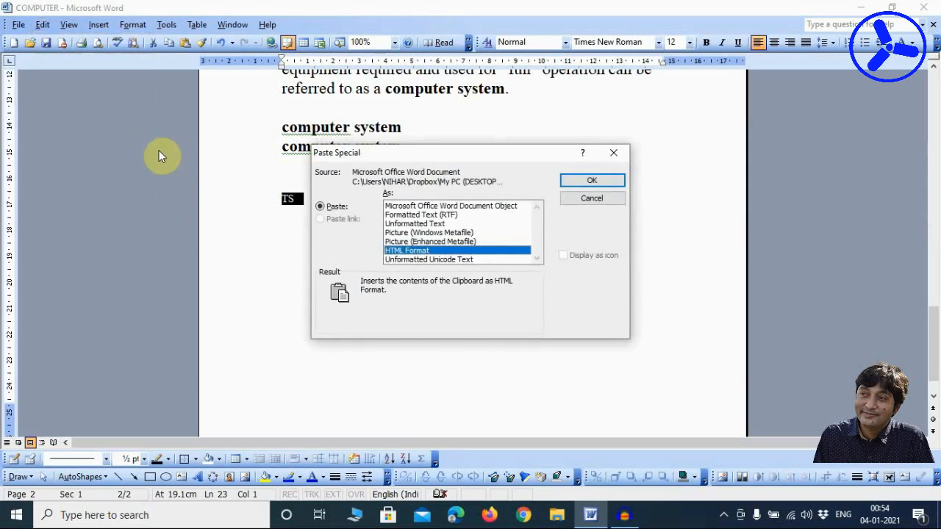
left_click(406, 233)
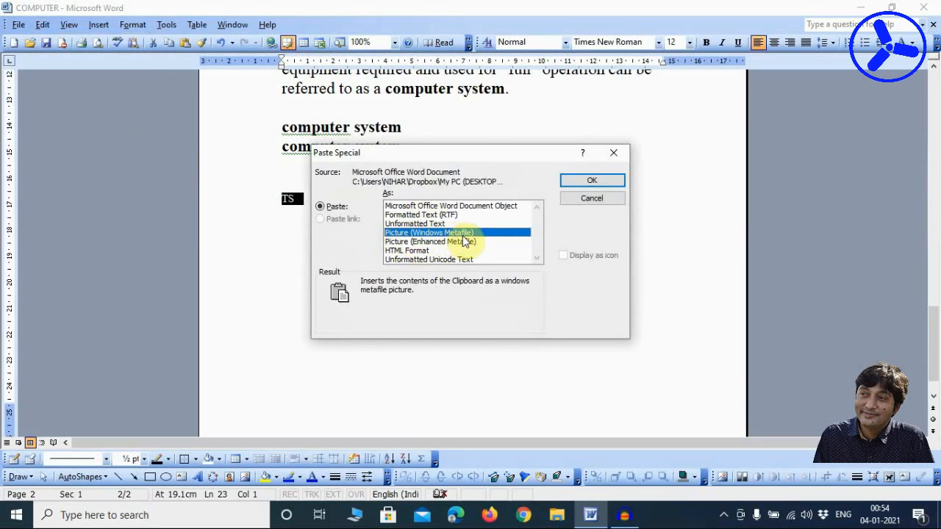
left_click(608, 181)
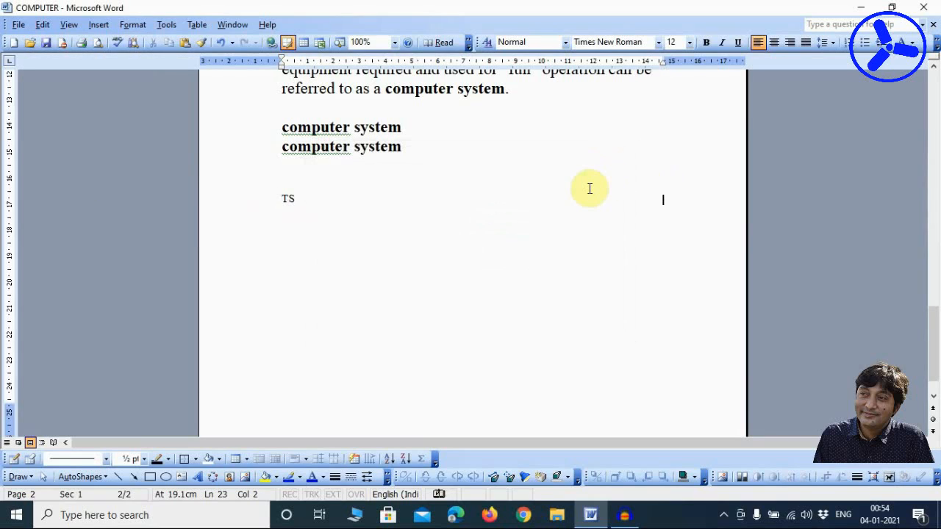
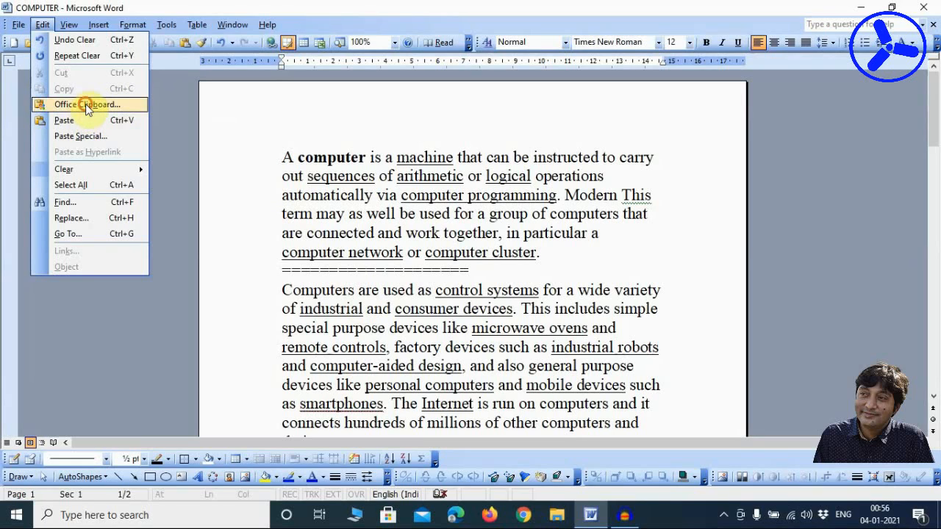
- Show the Office Clipboard and clear all items collected in it
left_click(86, 105)
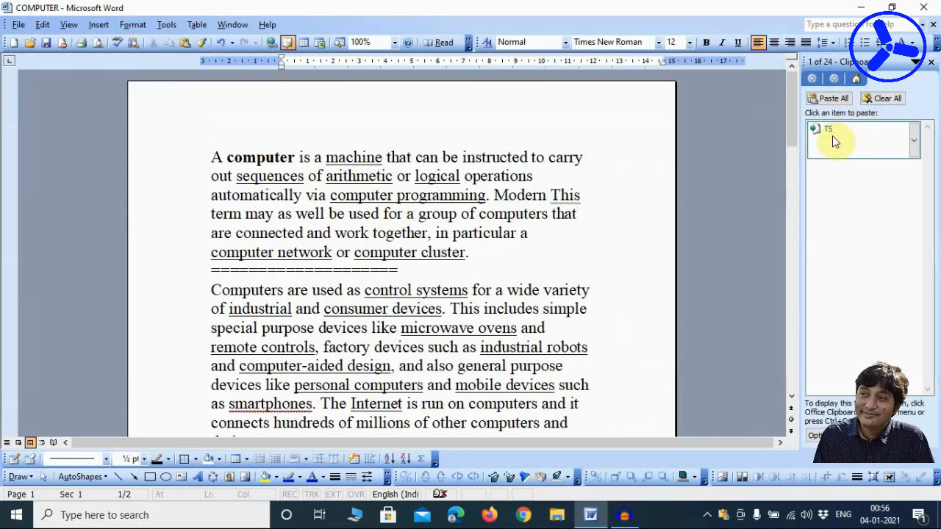
left_click(882, 97)
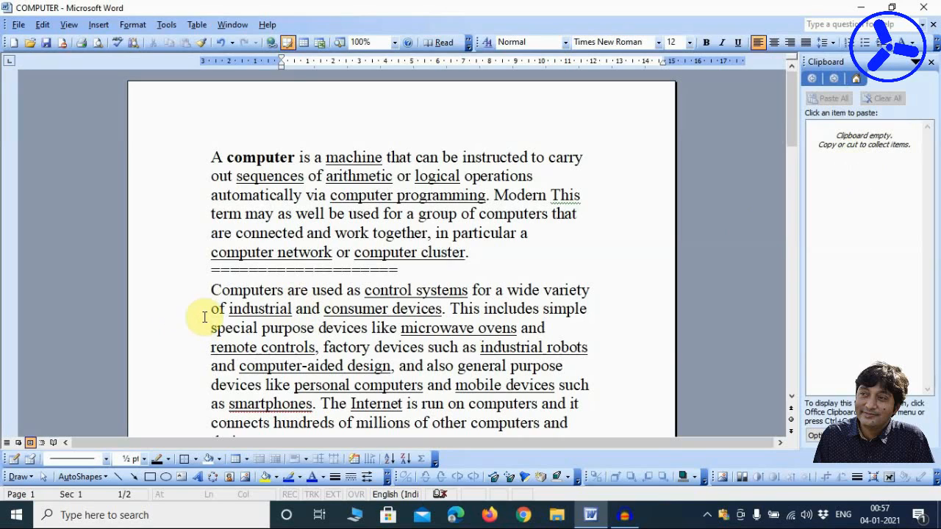
- Copy the document's opening text from "A computer is a machine" through "logical operations" to the Office Clipboard
left_click_drag(212, 156, 523, 181)
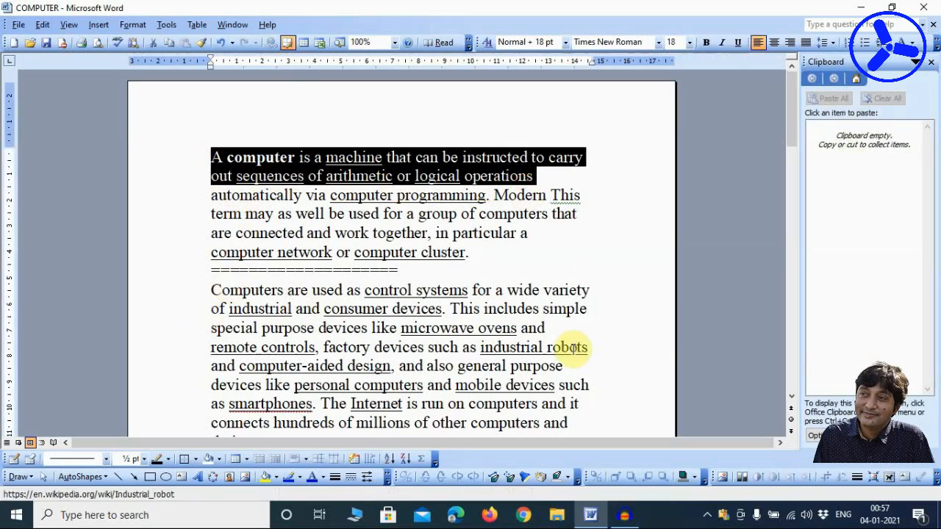
left_click(43, 27)
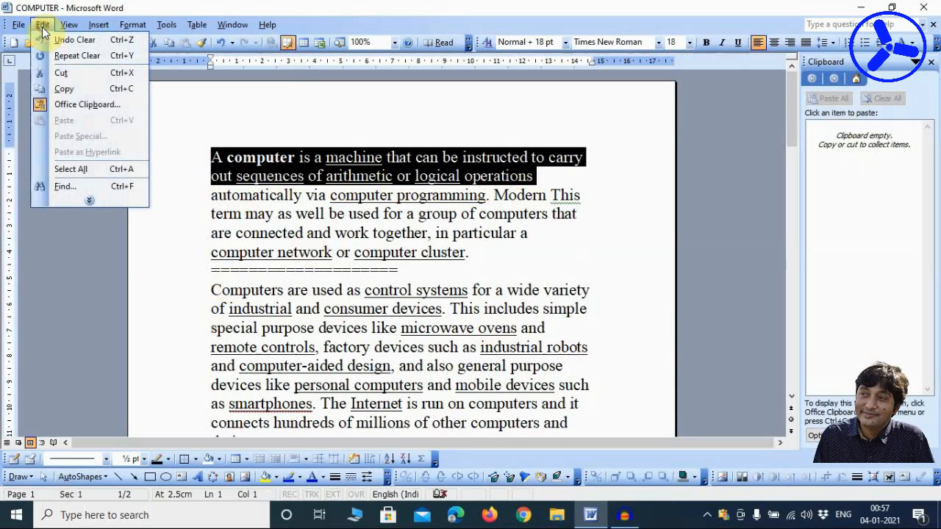
left_click(78, 89)
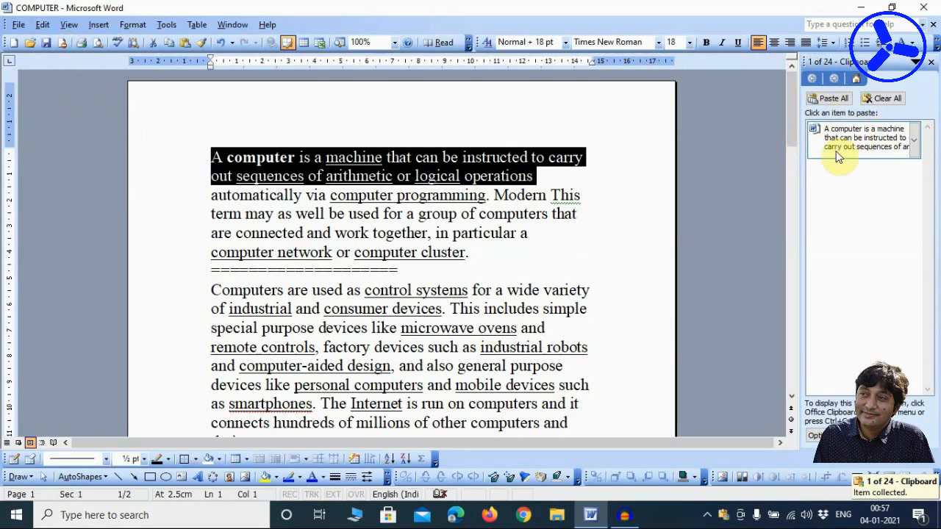
- Copy the whole paragraph from "Computers are used as control systems" through "their users." to the Office Clipboard
scroll(252, 250, "down", 1)
scroll(252, 250, "down", 2)
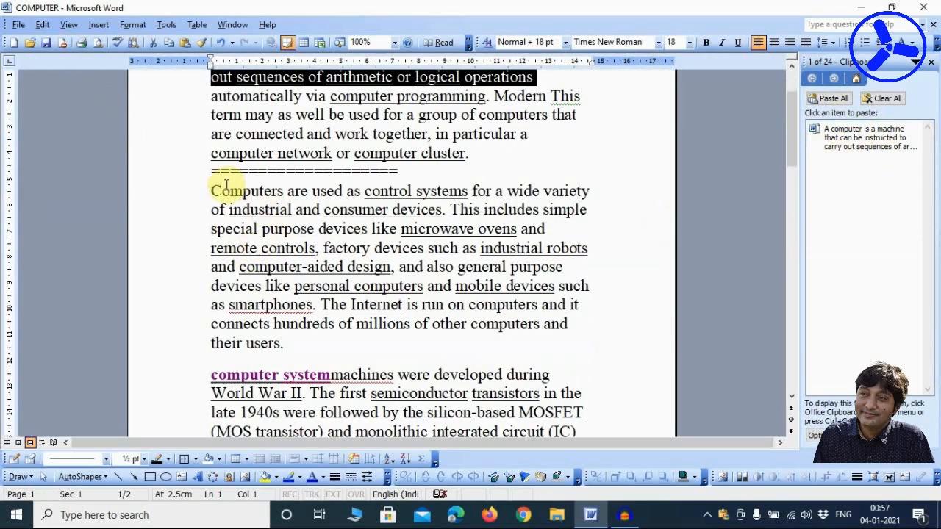
left_click_drag(211, 190, 323, 342)
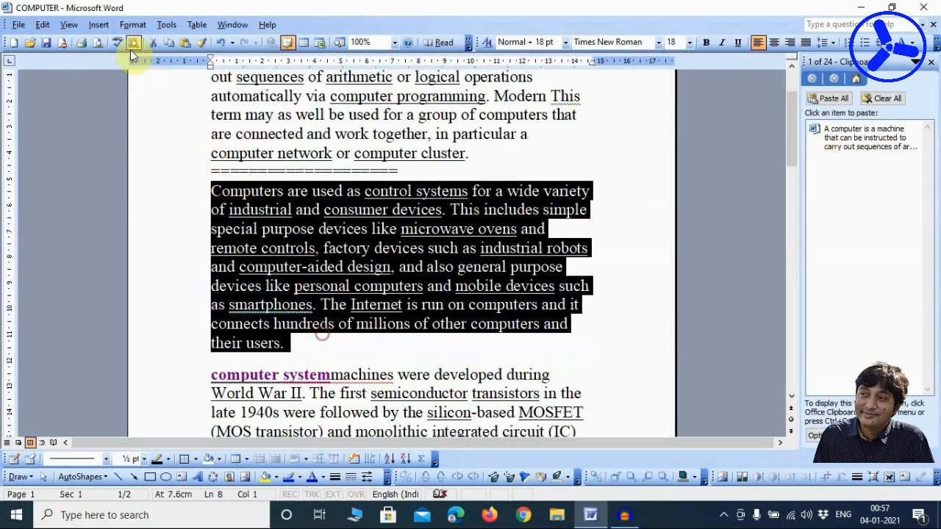
left_click(43, 25)
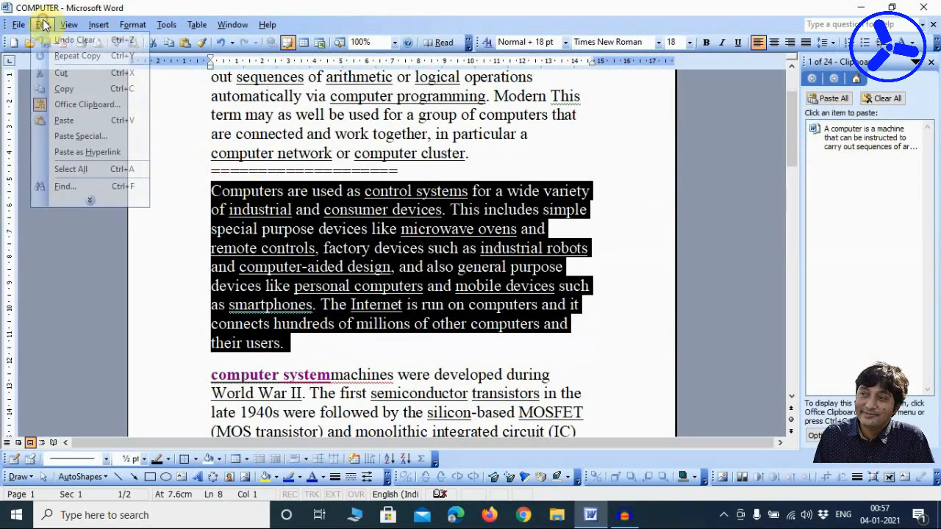
left_click(58, 95)
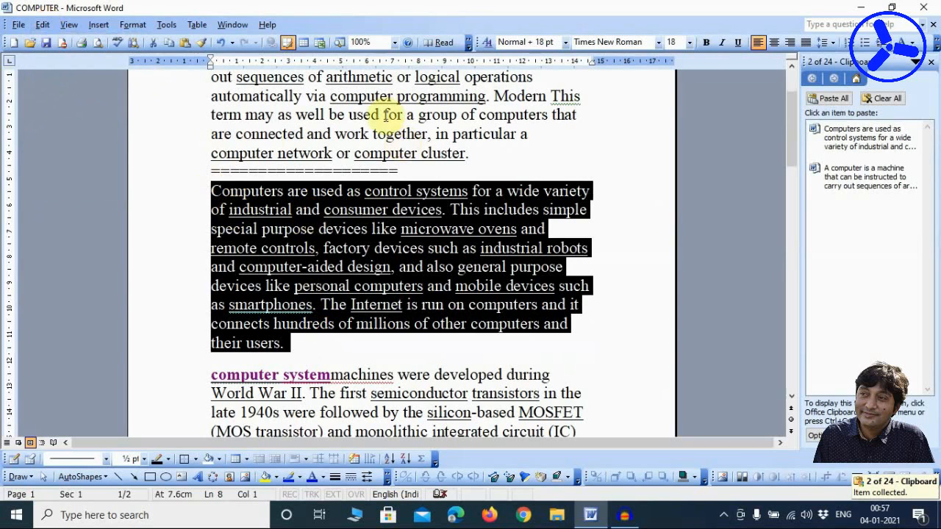
- Apply the current font colour to the passage from "late 1940s were followed" through "transistor counts increasing", then deselect it
left_click(347, 377)
scroll(483, 304, "down", 3)
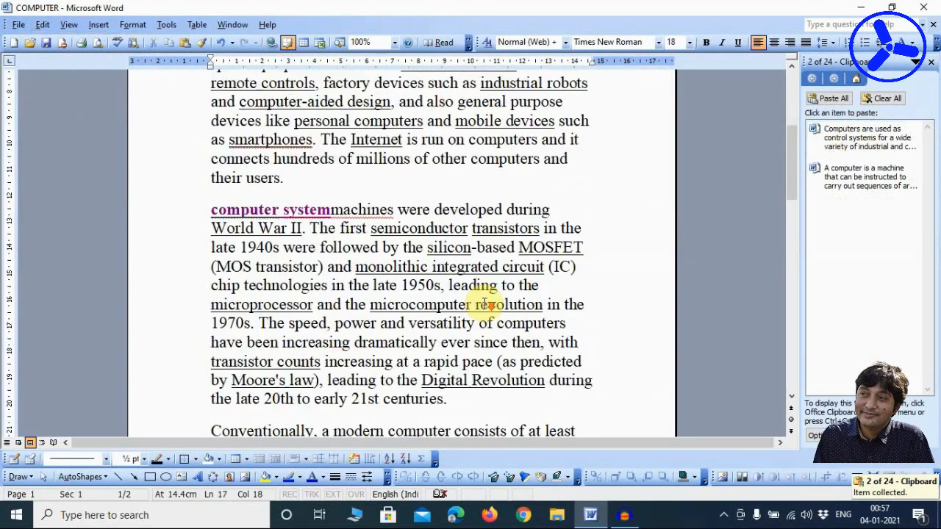
left_click_drag(211, 214, 327, 254)
left_click(340, 253)
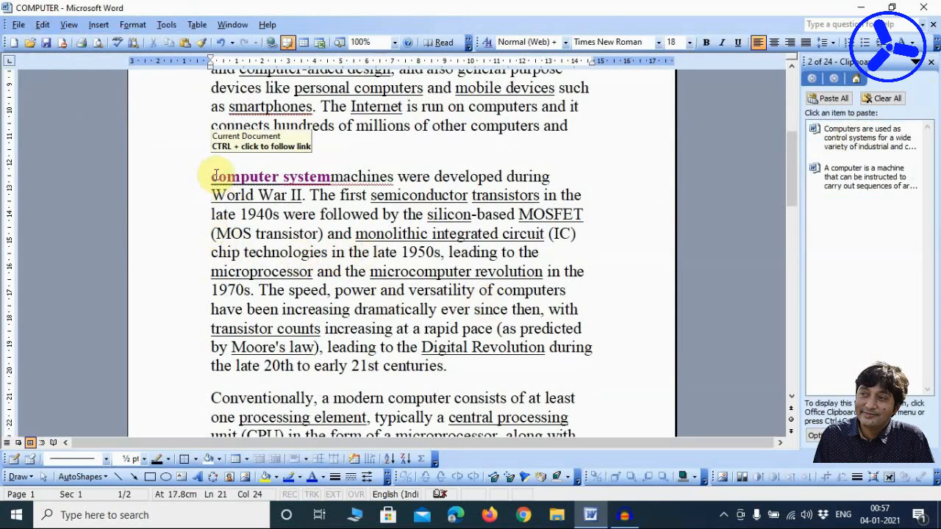
left_click_drag(211, 214, 254, 234)
left_click_drag(276, 272, 393, 327)
left_click(906, 42)
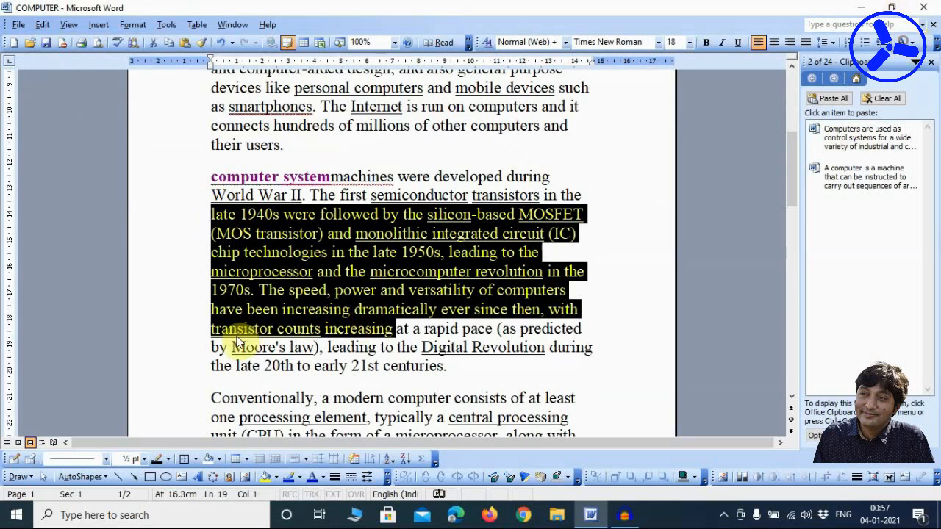
left_click(411, 288)
- Colour the page 2 text from "arithmetic and logical operations" through "saved and retrieved." red, then deselect it
scroll(412, 280, "down", 5)
scroll(379, 239, "down", 4)
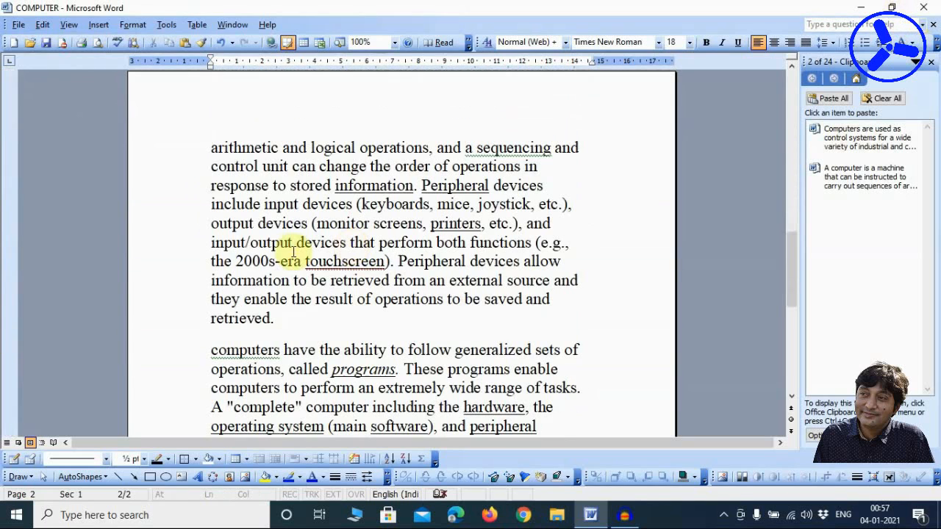
left_click_drag(211, 150, 294, 319)
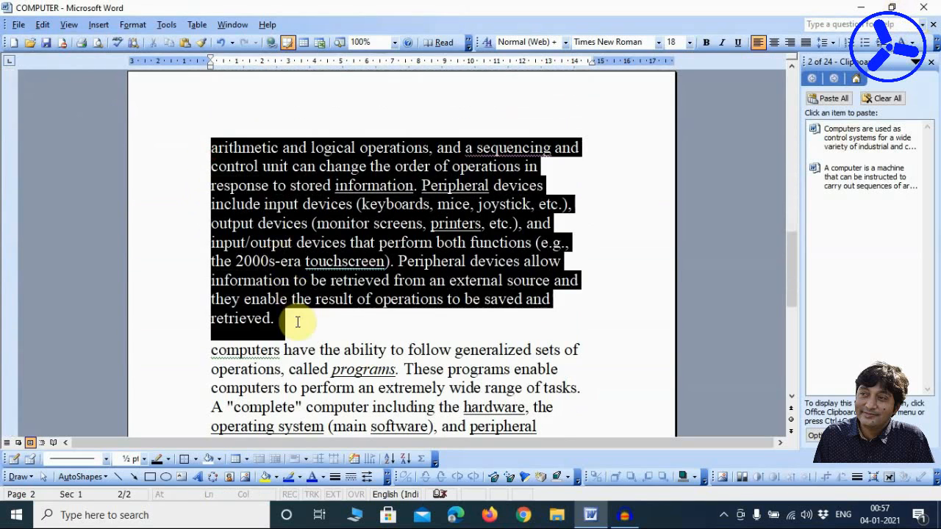
left_click(913, 43)
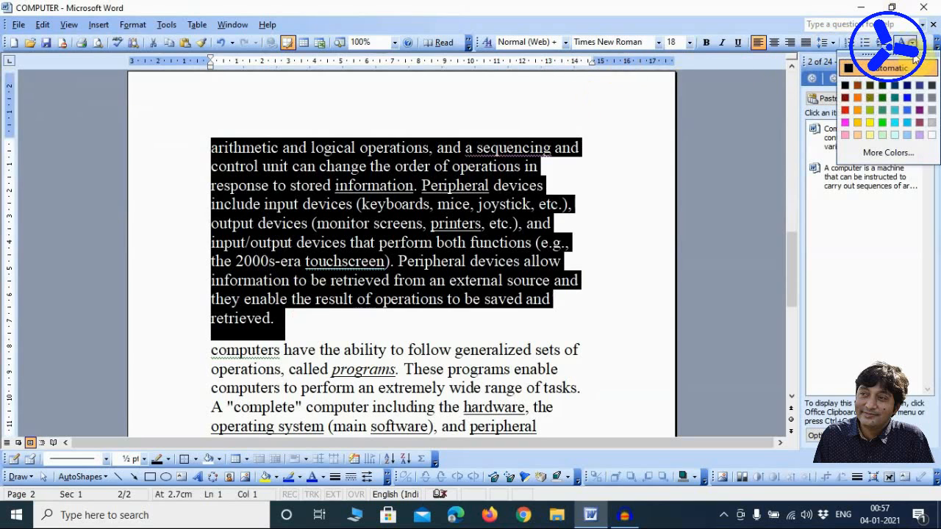
left_click(844, 118)
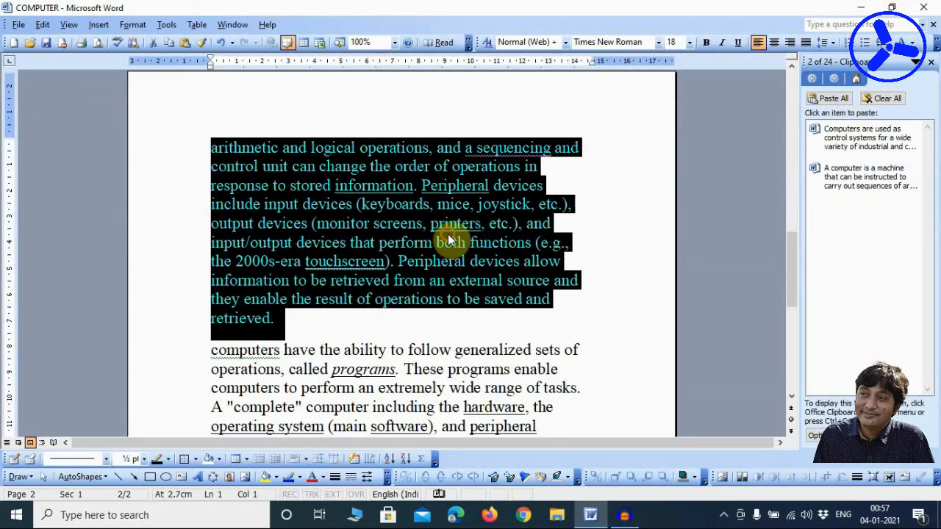
left_click(447, 237)
- Colour the passage from "computers to perform an extremely wide range" through "main software" green, then deselect it
scroll(447, 237, "down", 4)
left_click_drag(208, 153, 429, 196)
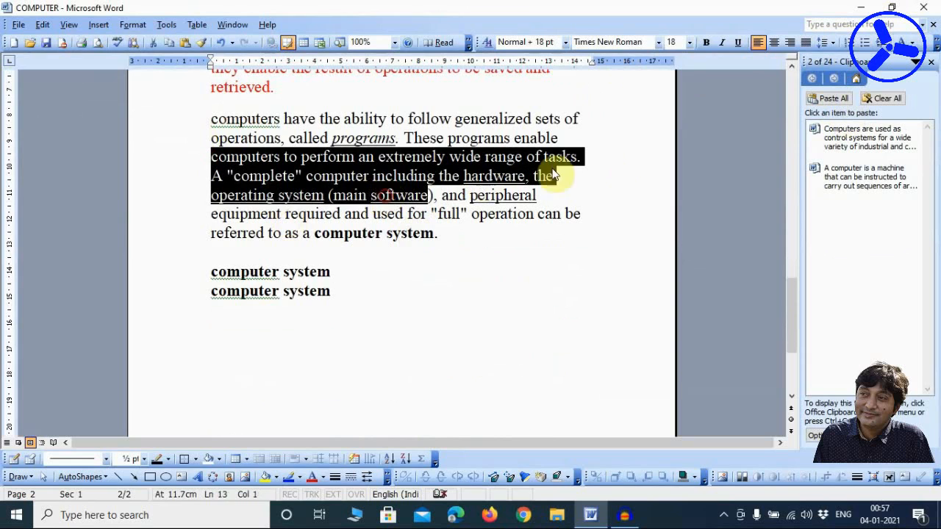
left_click(912, 44)
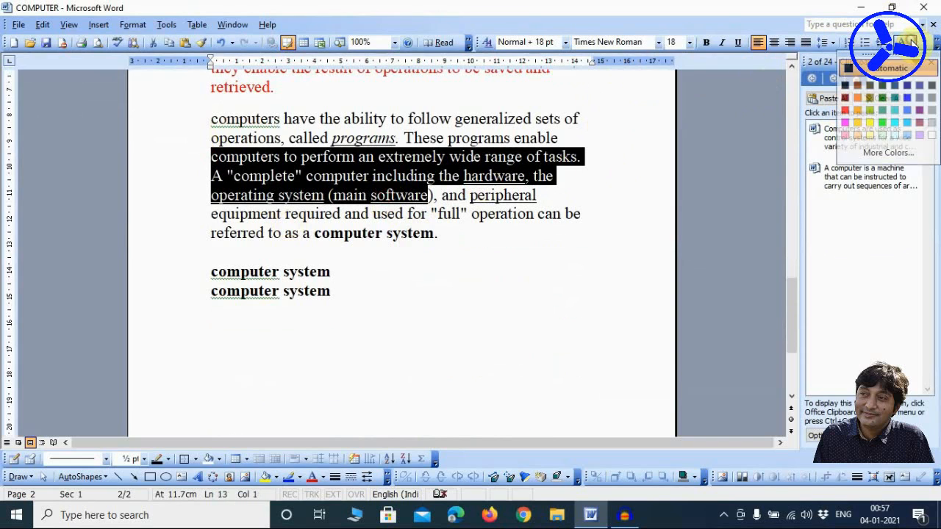
left_click(880, 101)
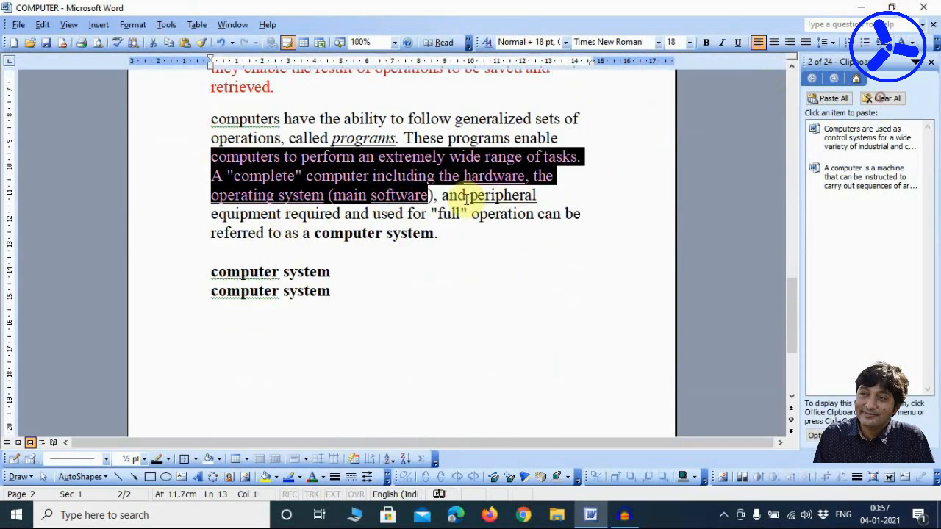
left_click(403, 179)
- Copy the blue text from "(MOS transistor)" through "The speed," to the Office Clipboard
scroll(403, 179, "up", 7)
scroll(425, 167, "up", 5)
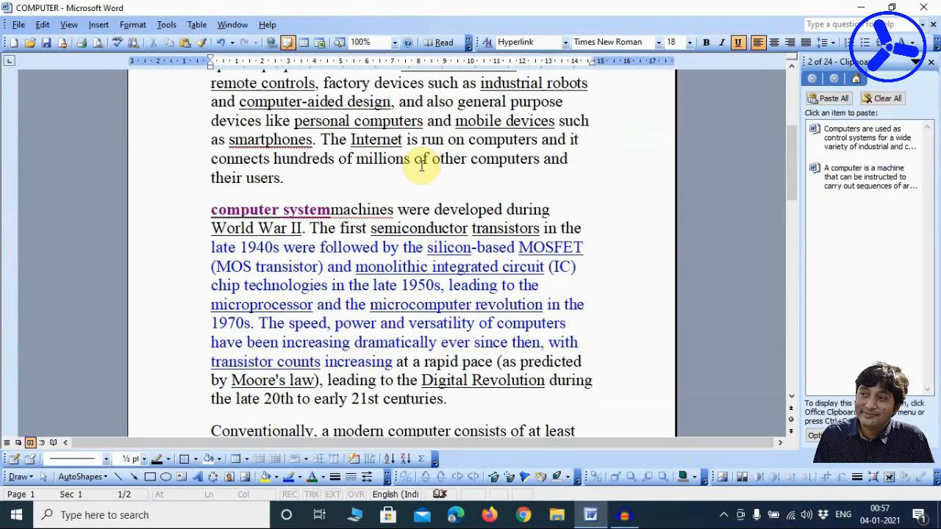
left_click_drag(228, 267, 377, 309)
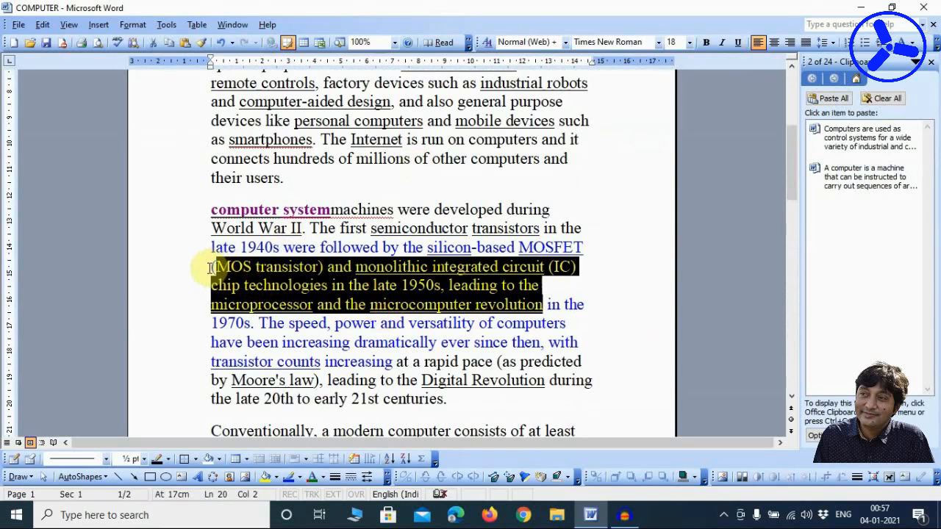
left_click_drag(211, 267, 336, 323)
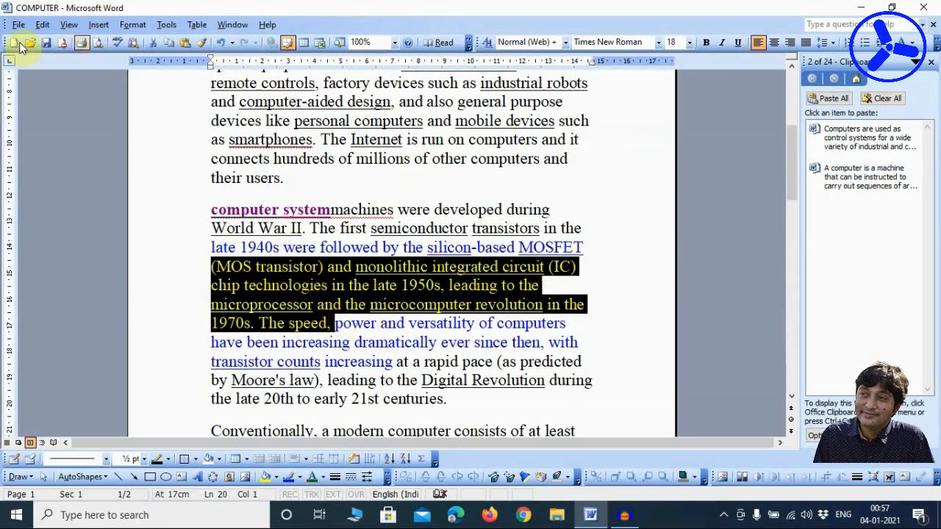
left_click(42, 24)
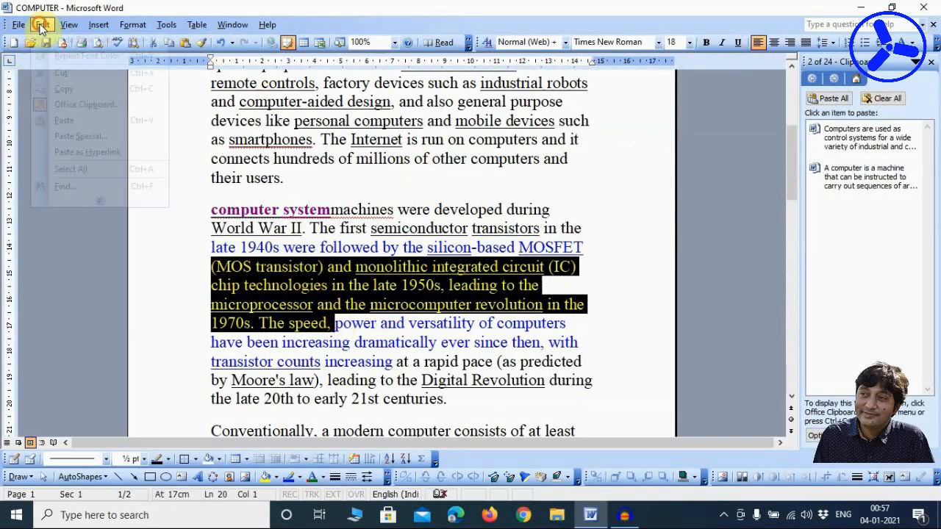
left_click(76, 91)
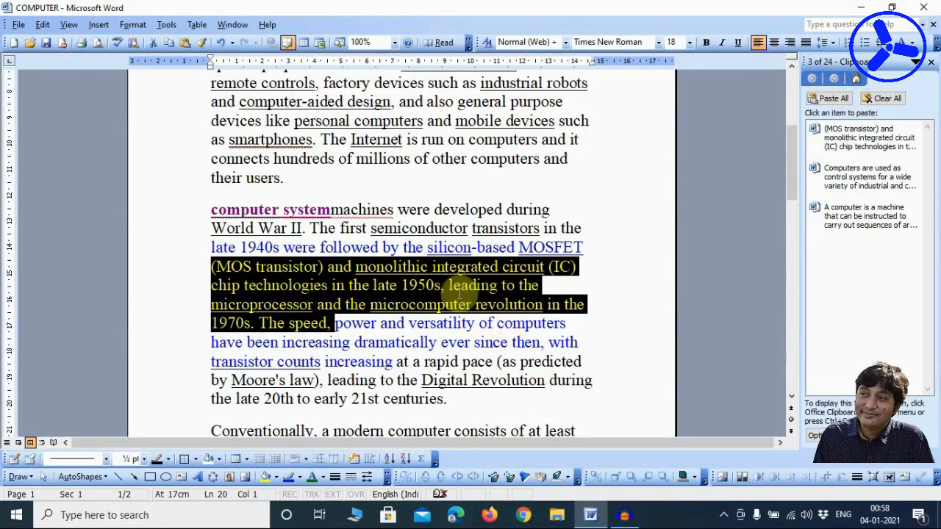
- Copy the red text from "include input devices" through "Peripheral devices allow information" to the Office Clipboard
scroll(287, 235, "down", 3)
scroll(229, 263, "down", 3)
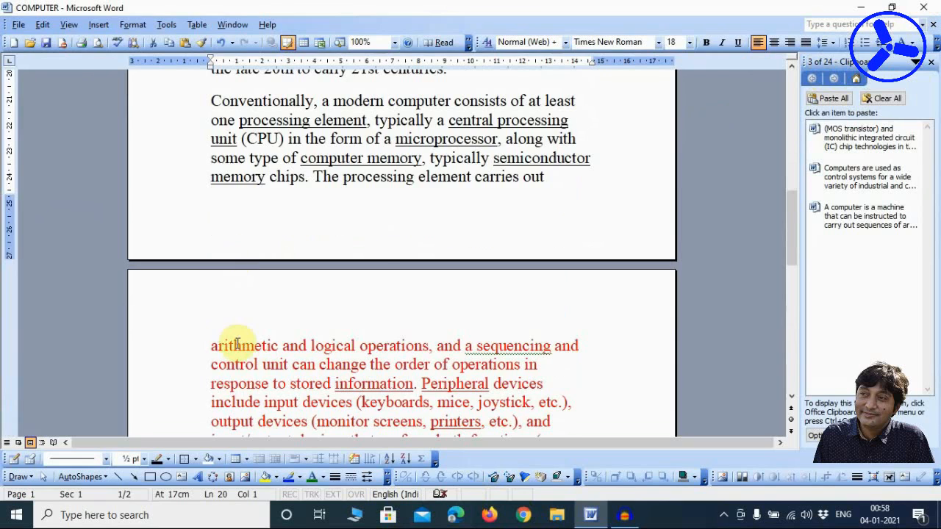
scroll(236, 266, "down", 2)
left_click_drag(211, 263, 293, 346)
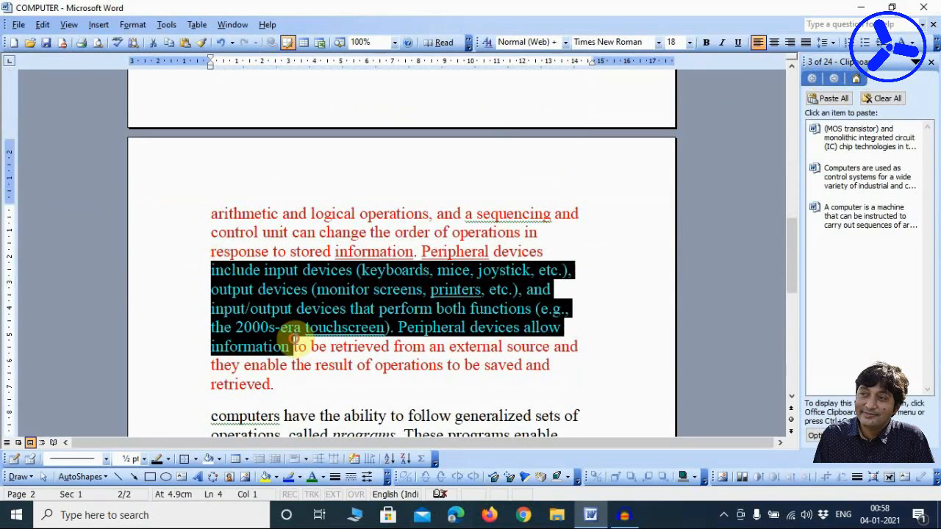
left_click(43, 24)
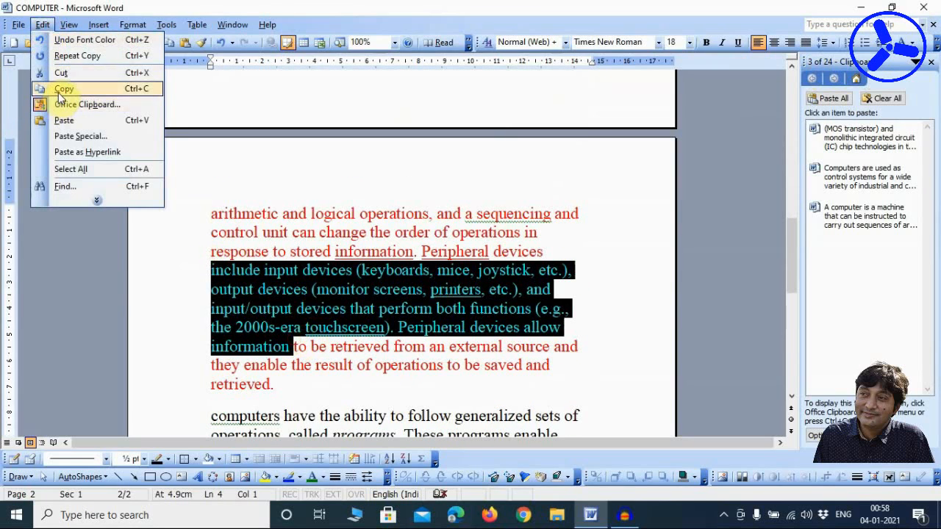
left_click(59, 94)
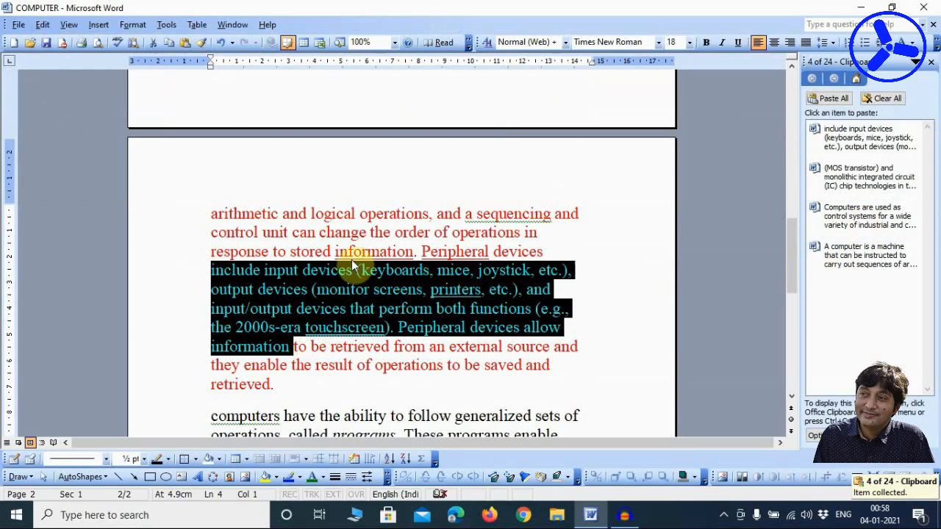
- Copy the word "CPU" from the paragraph beginning "Conventionally, a modern computer" to the Office Clipboard
scroll(353, 259, "up", 3)
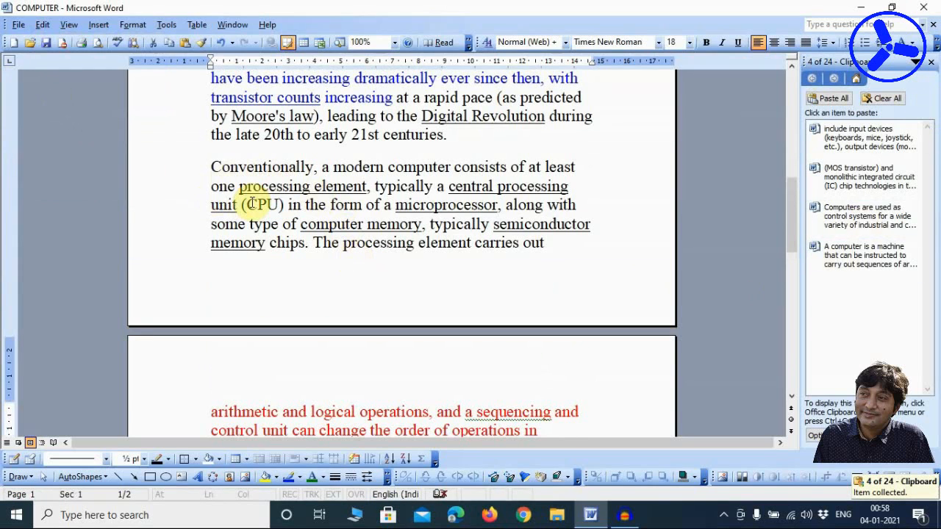
mouse_move(249, 205)
left_mouse_down()
mouse_move(285, 206)
mouse_move(252, 203)
left_mouse_up()
left_click(43, 24)
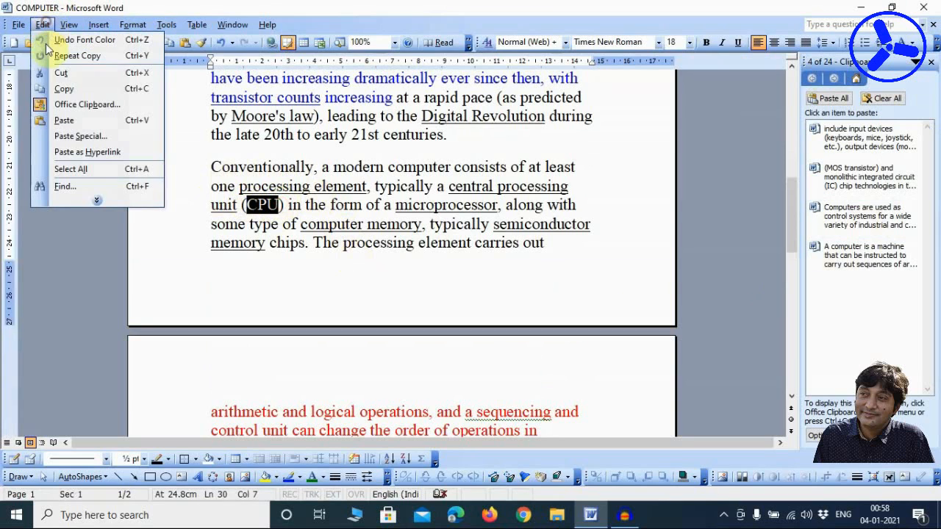
left_click(53, 88)
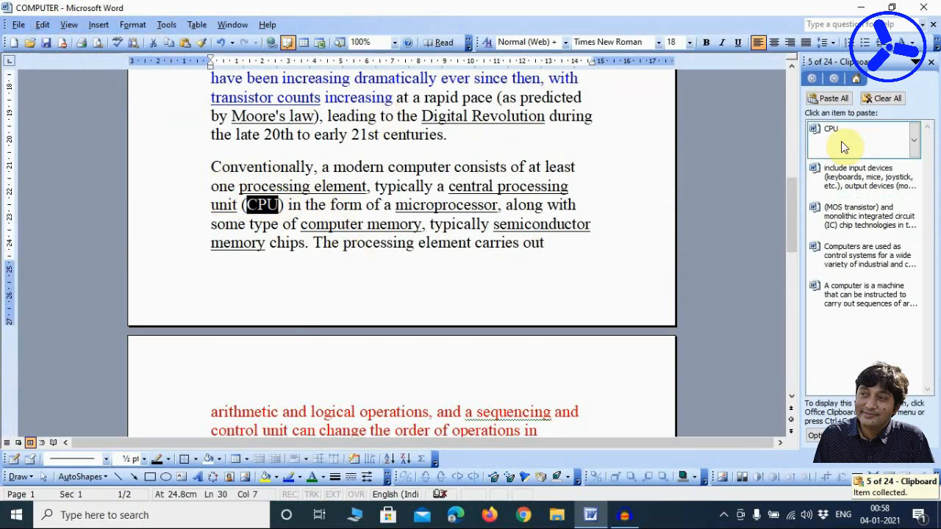
- Copy the first of the two bold "computer system" lines at the document's end to the Office Clipboard, then deselect it
scroll(279, 322, "down", 10)
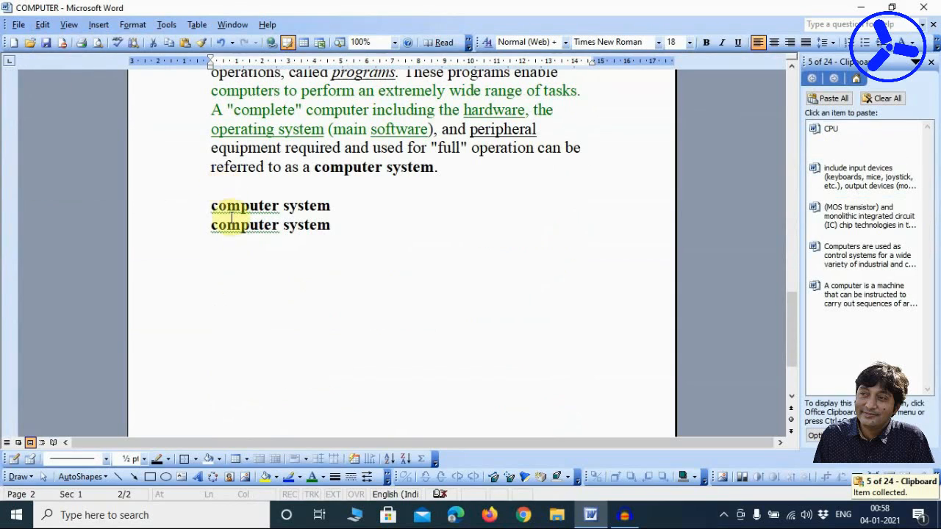
left_click_drag(204, 208, 330, 205)
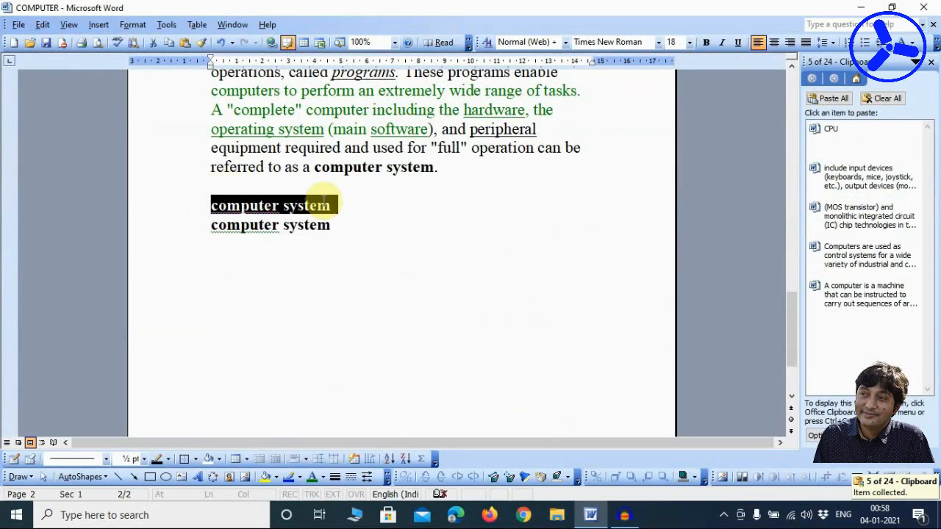
left_click(42, 24)
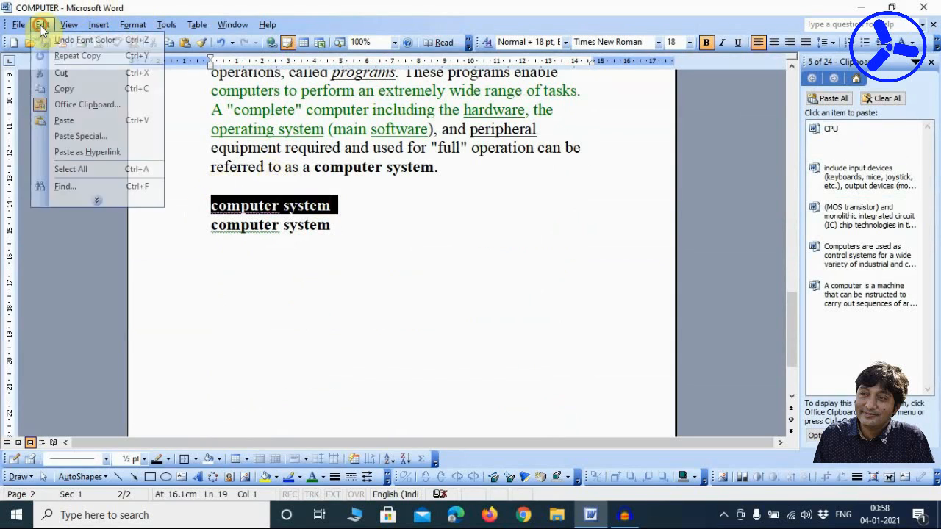
left_click(150, 92)
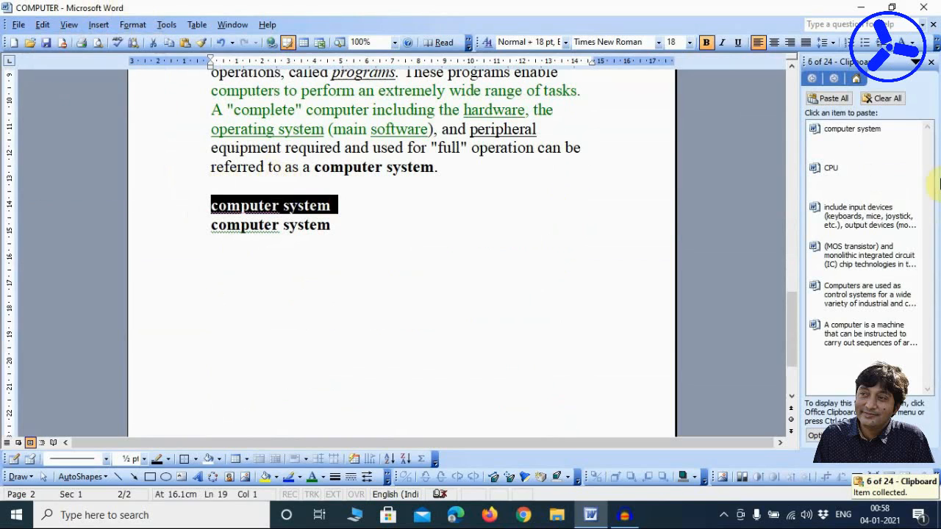
left_click(412, 206)
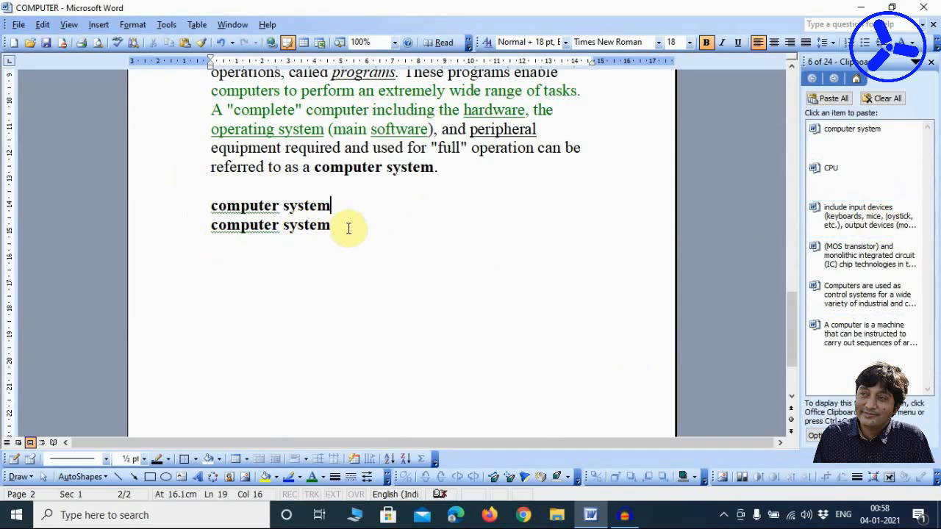
- Add a new paragraph after "early 21st centuries." and paste the collected "Computers are used as control systems" item there
scroll(375, 259, "up", 3)
scroll(368, 266, "up", 10)
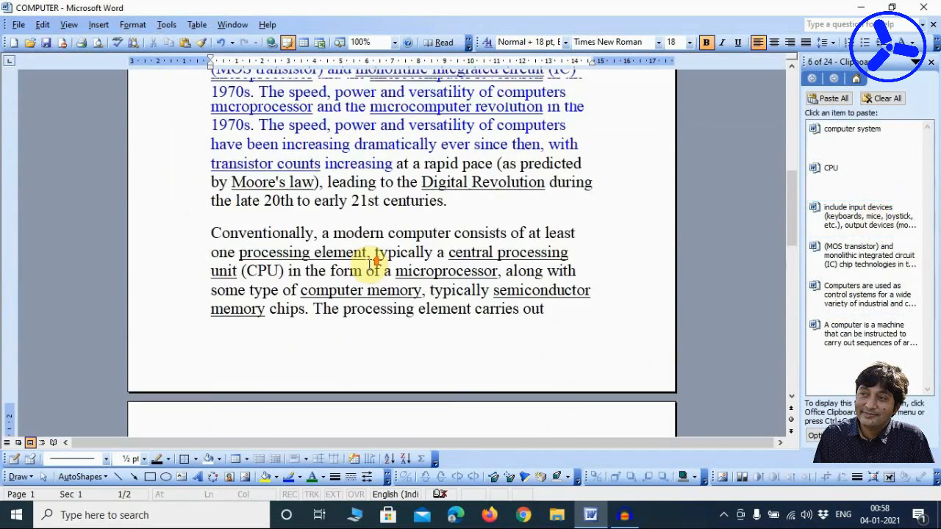
left_click(464, 299)
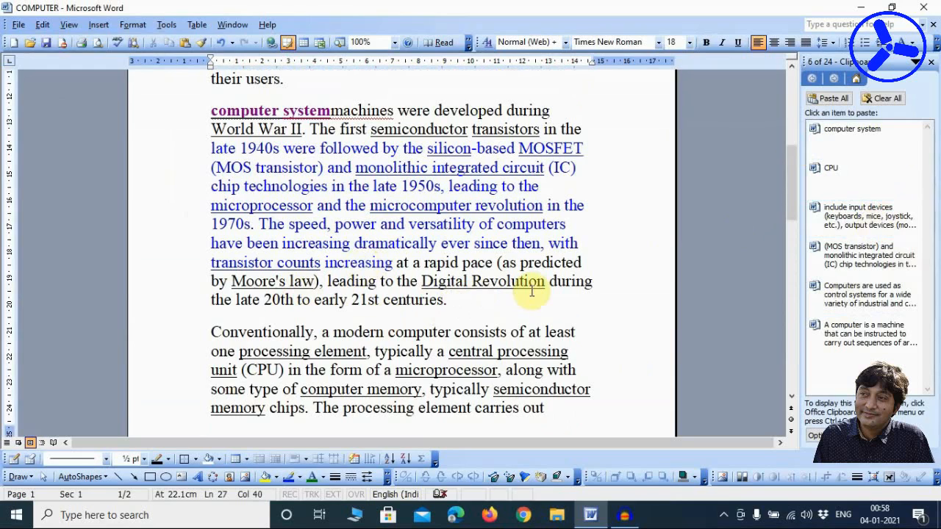
key("Return")
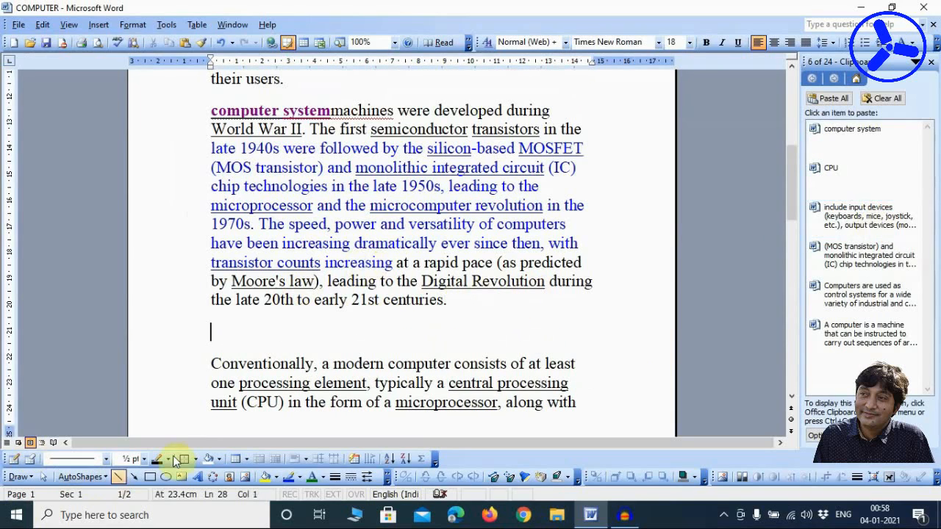
left_click(866, 301)
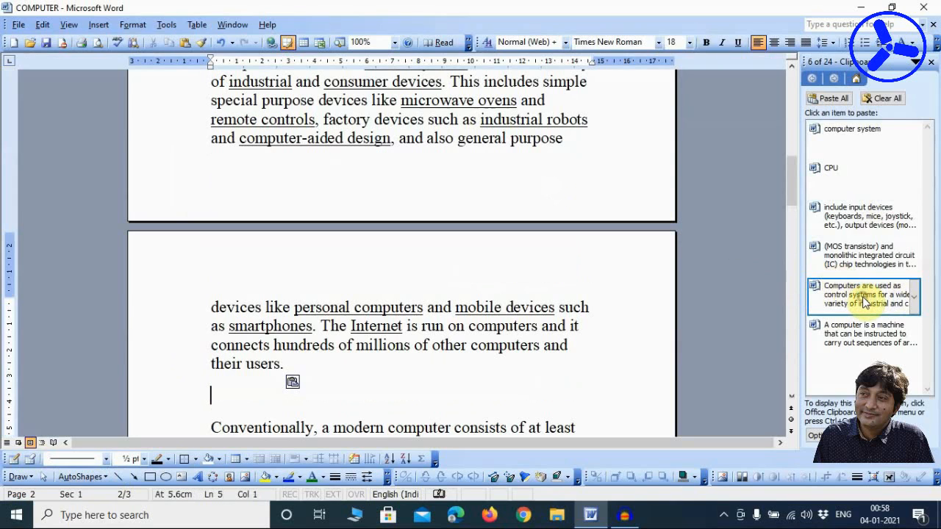
scroll(242, 182, "up", 2)
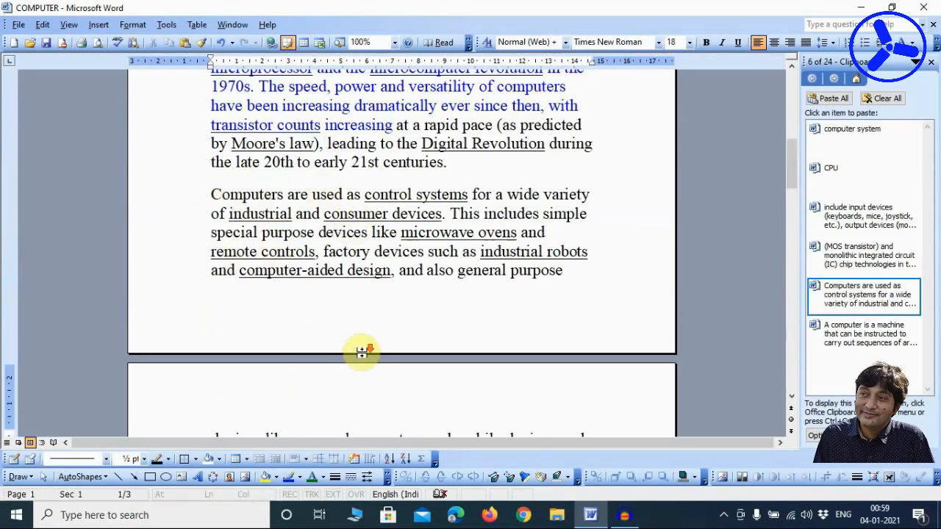
- Paste the collected "CPU" item after the word "monitor" in the red passage
scroll(361, 351, "down", 10)
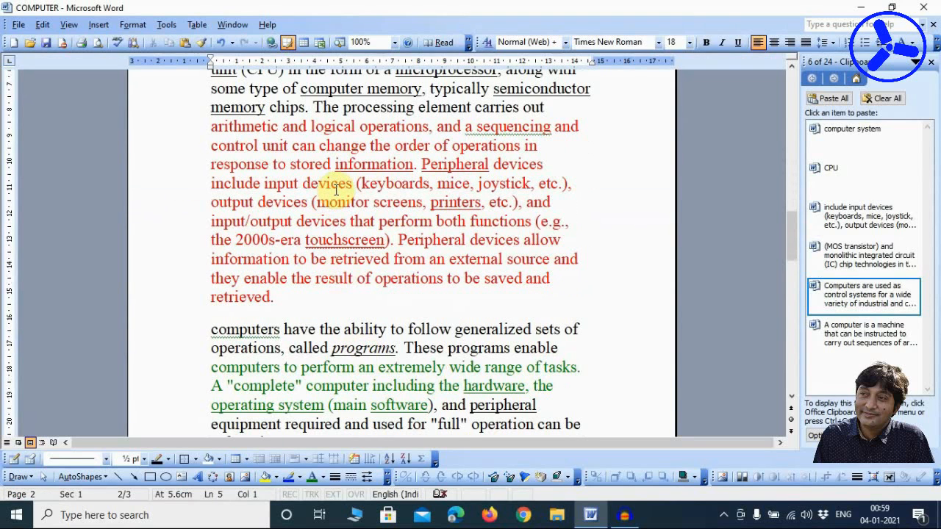
left_click(355, 221)
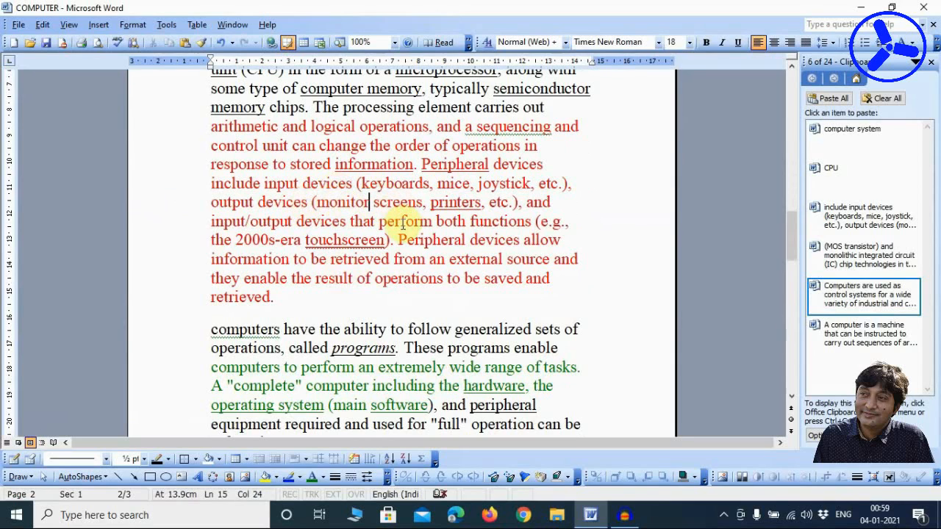
left_click(847, 168)
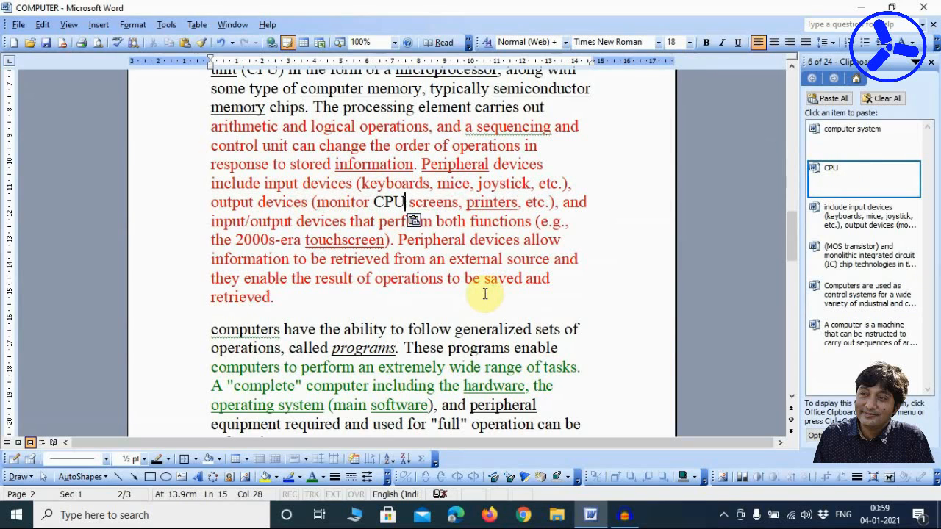
- Paste the collected "computer system" item after 'A "complete"' in the green passage
scroll(484, 294, "down", 4)
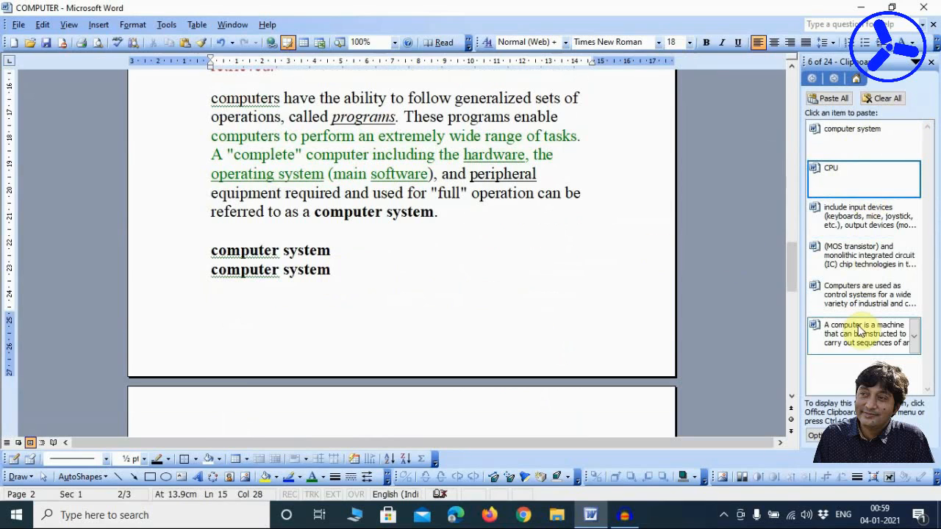
left_click(305, 154)
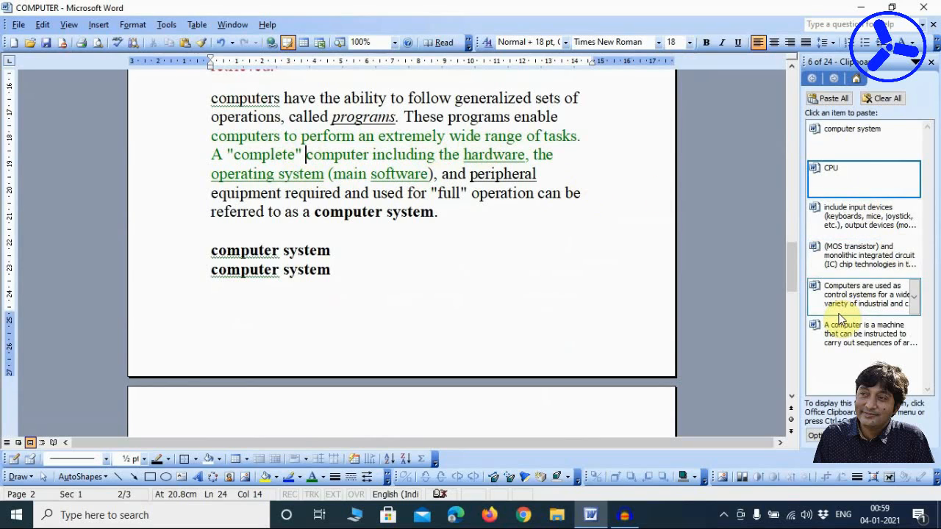
left_click(841, 133)
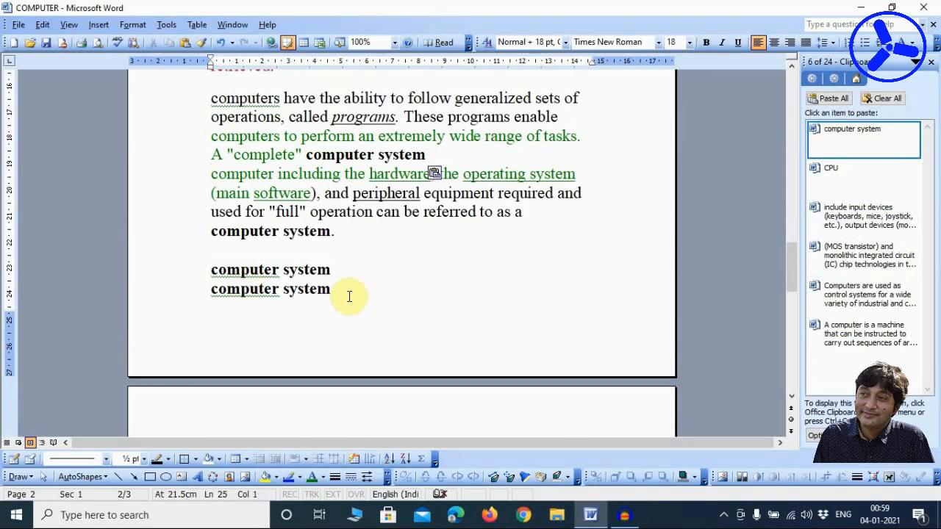
- Select the entire document and clear its contents
scroll(349, 296, "up", 15)
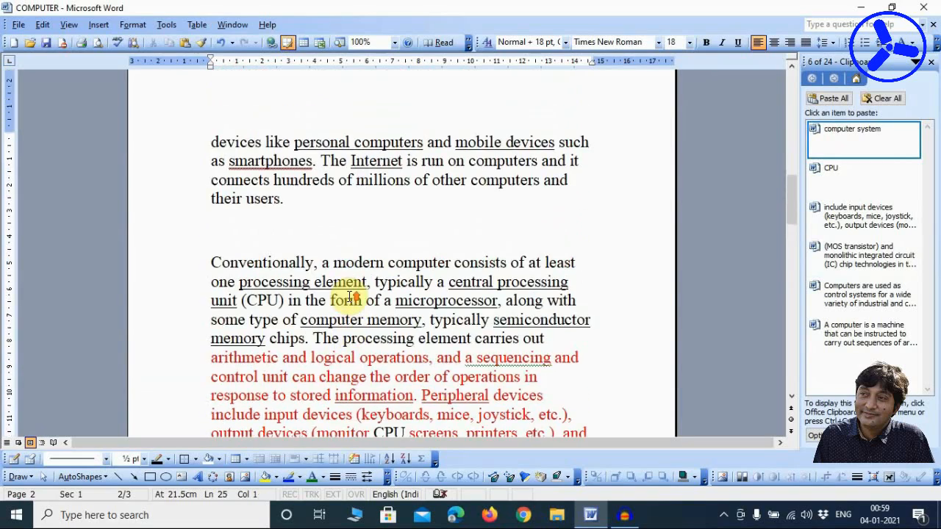
scroll(349, 296, "up", 2)
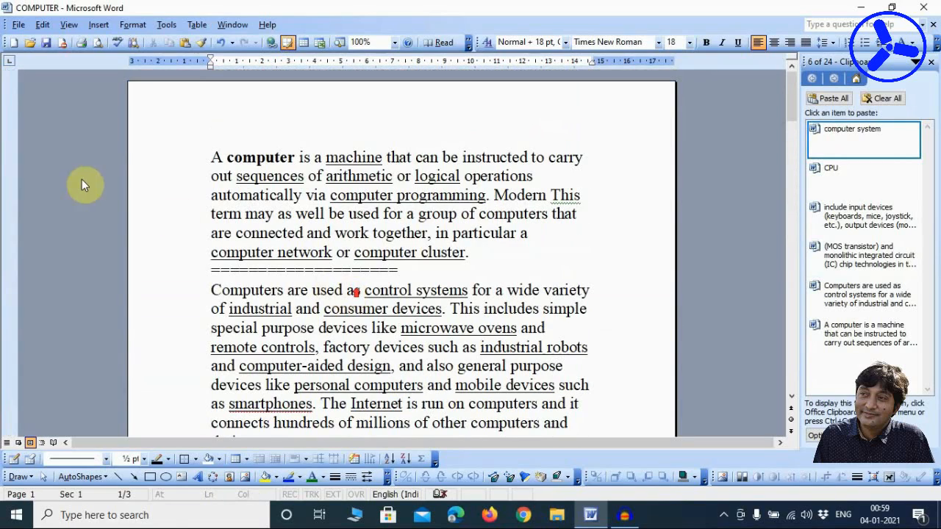
left_click(42, 25)
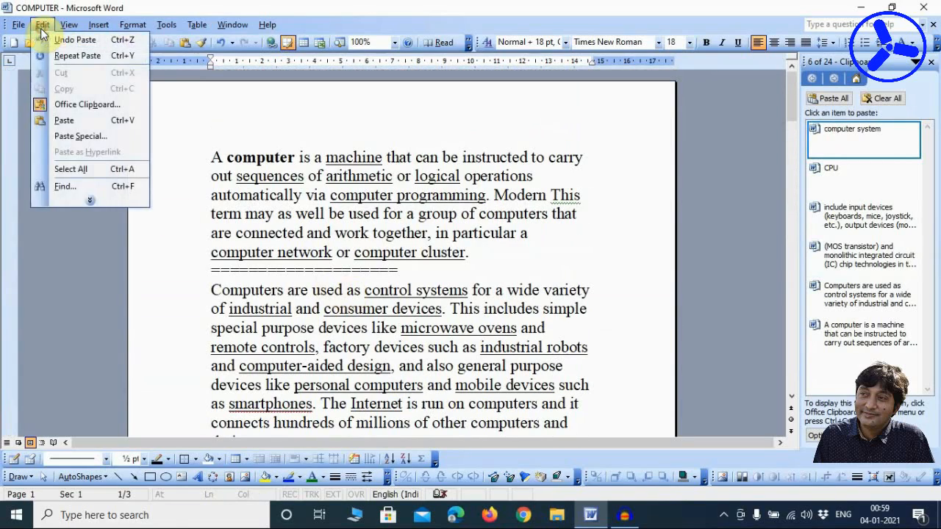
left_click(72, 170)
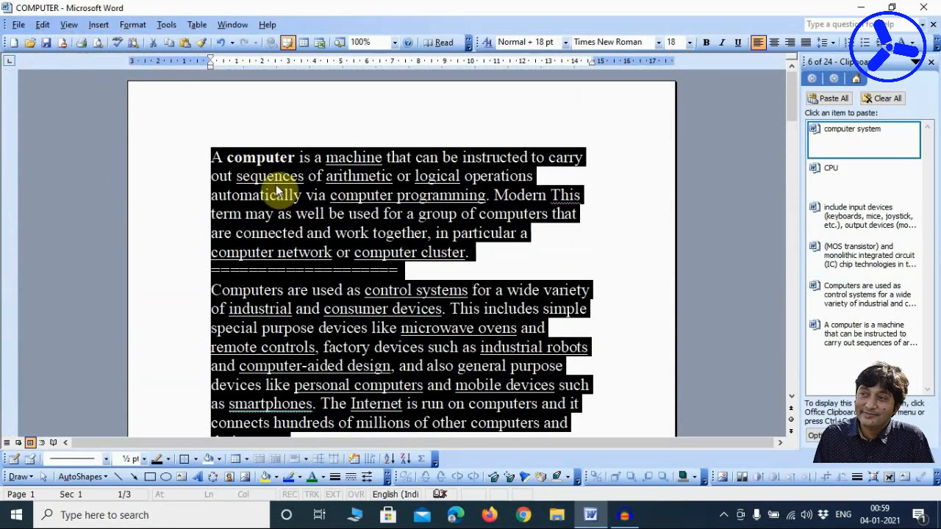
left_click(42, 27)
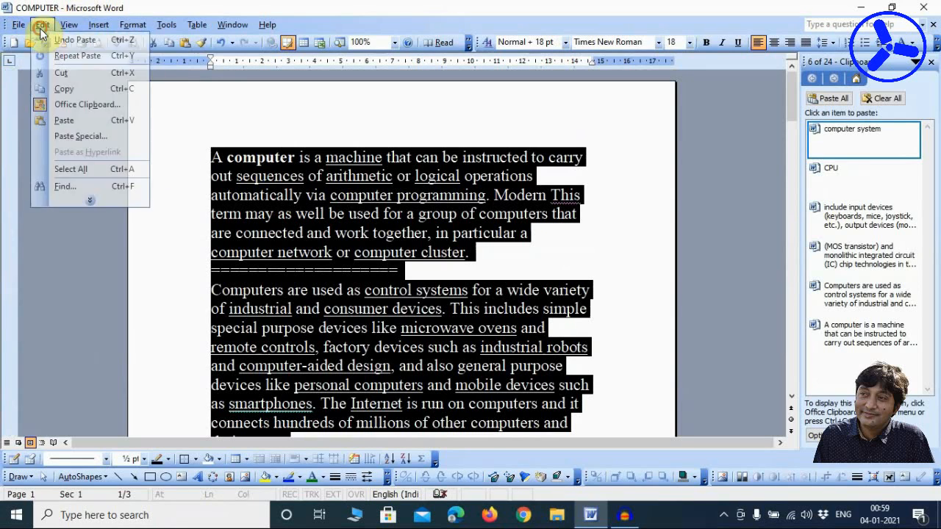
left_click(73, 201)
mouse_move(75, 169)
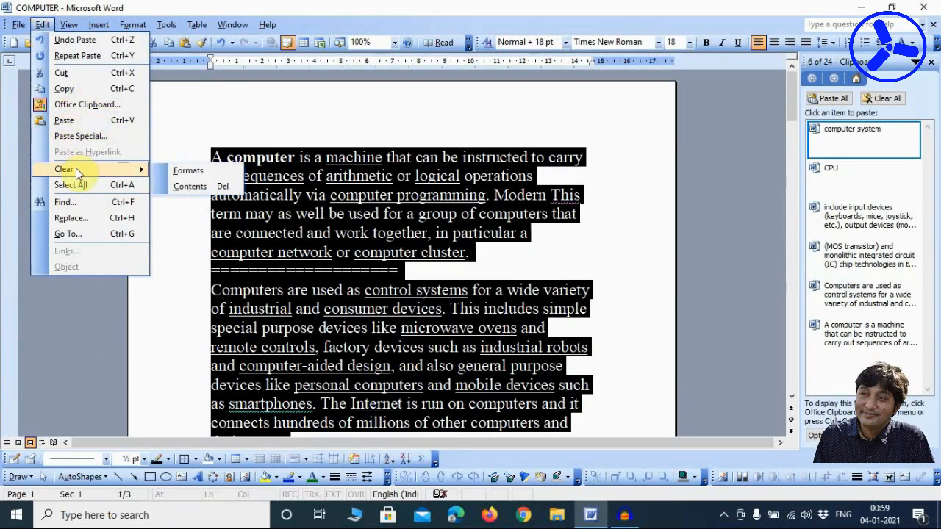
left_click(197, 186)
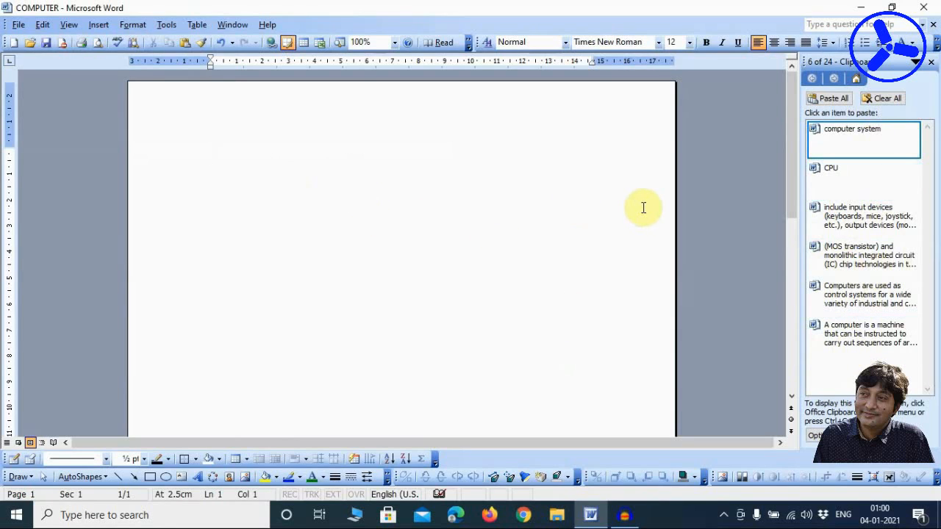
- Generate sample paragraphs on the empty page with =RAND()
type("=RAND(0")
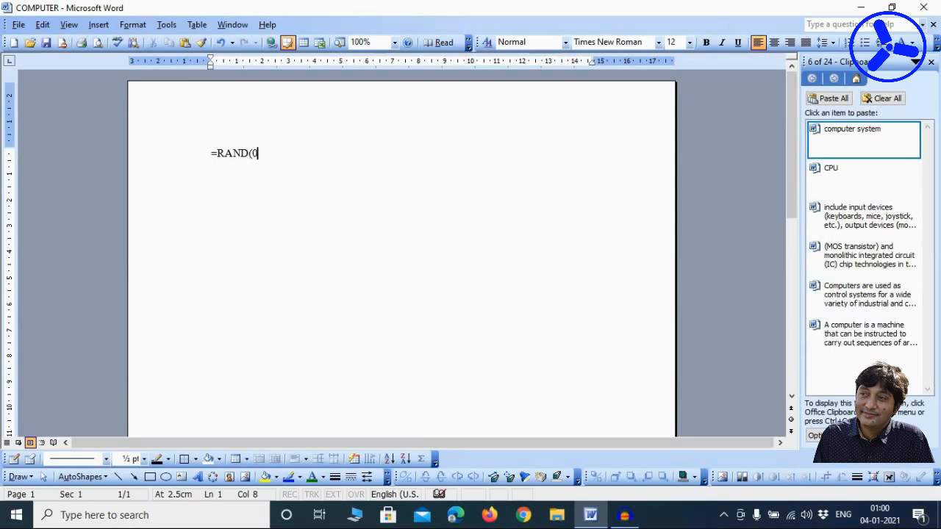
key("BackSpace")
type(")")
key("Return")
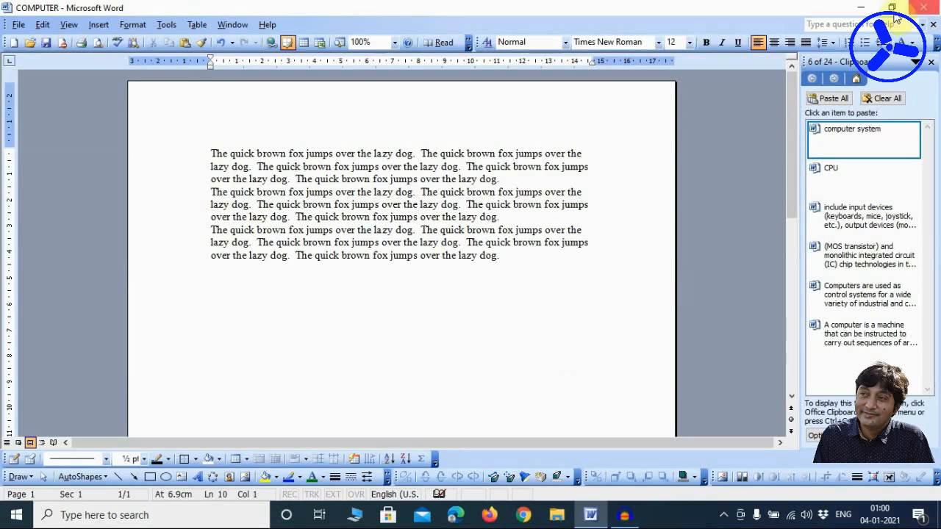
- Add a new paragraph after the first sample paragraph and paste the collected "include input devices" item there
left_click(514, 180)
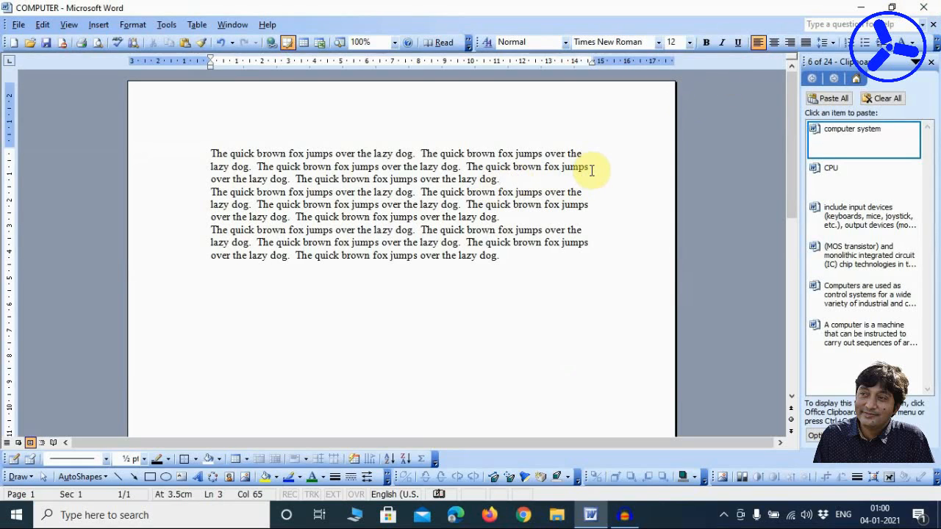
key("Return")
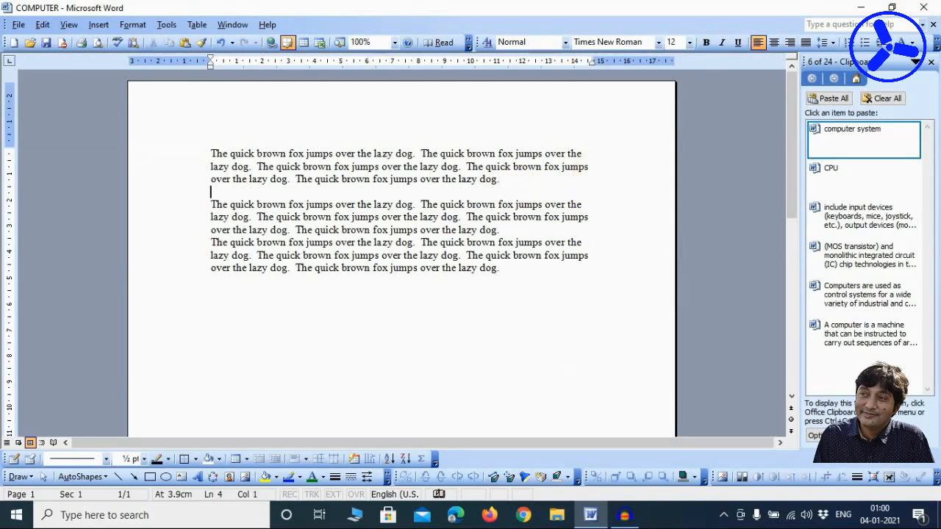
left_click(847, 217)
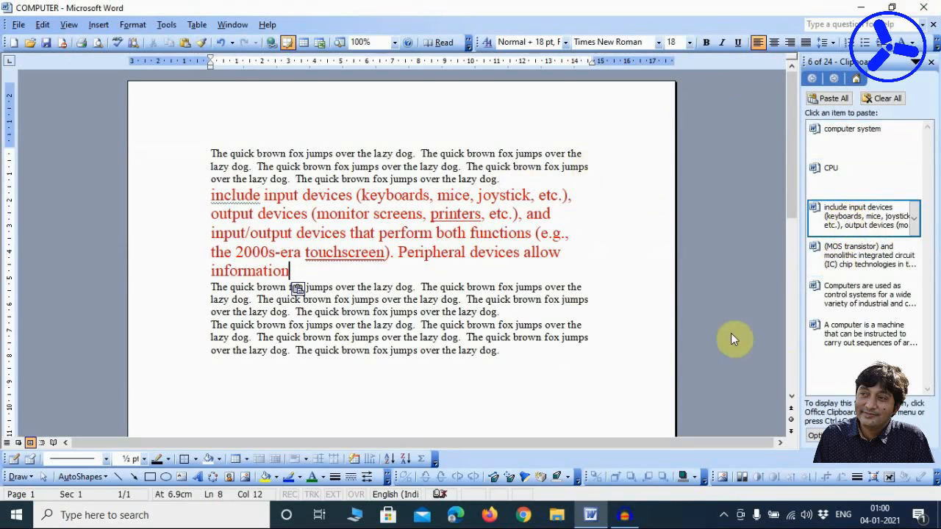
- Add a new paragraph after the second sample paragraph and paste the collected "A computer is a machine" item there
left_click(504, 313)
key("Return")
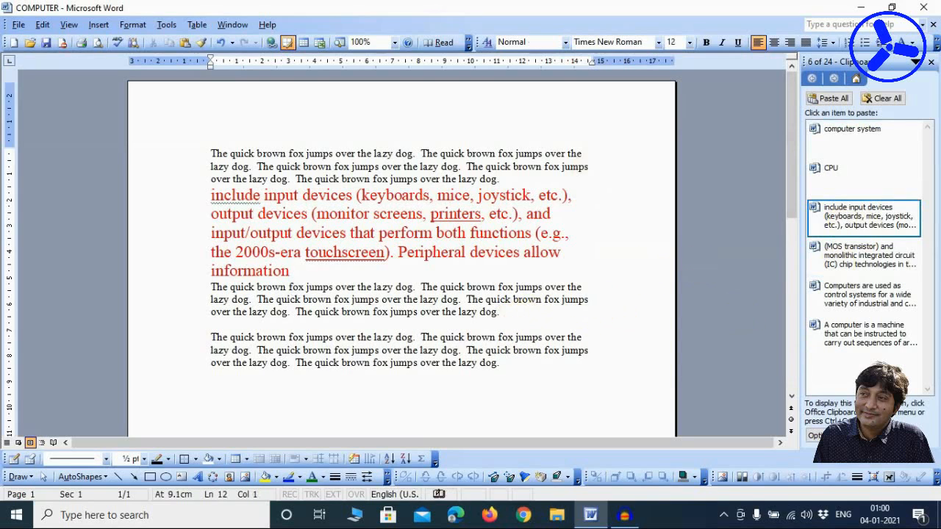
left_click(830, 346)
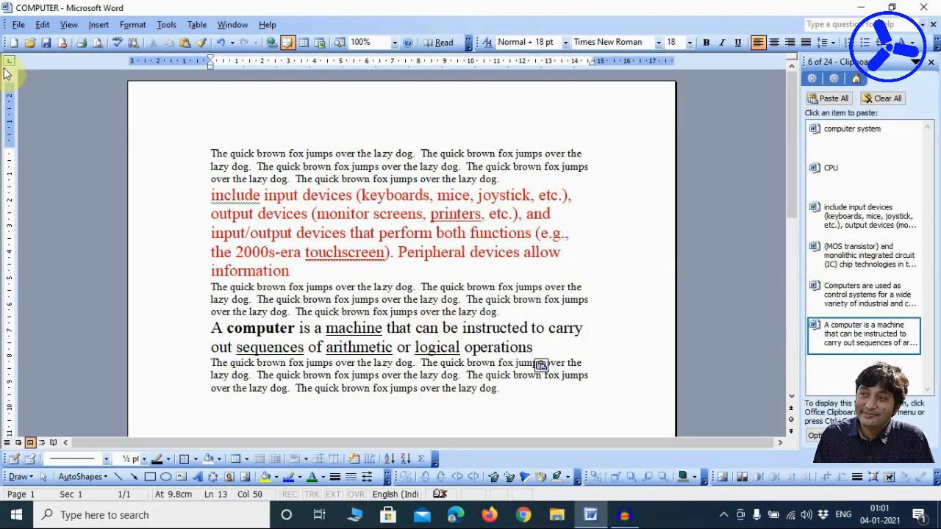
- Clear the formats of the red text from "output devices" through "both functions", then deselect it
left_click(42, 25)
mouse_move(90, 213)
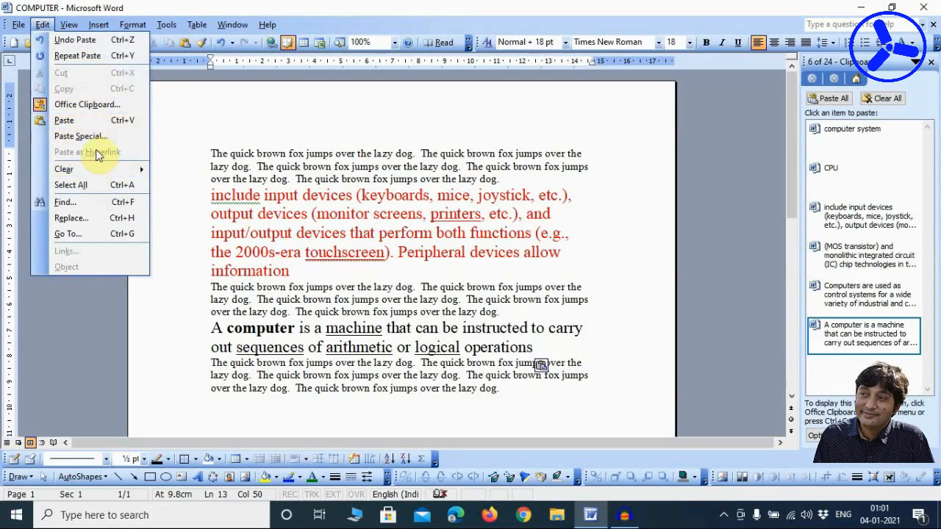
left_click(252, 274)
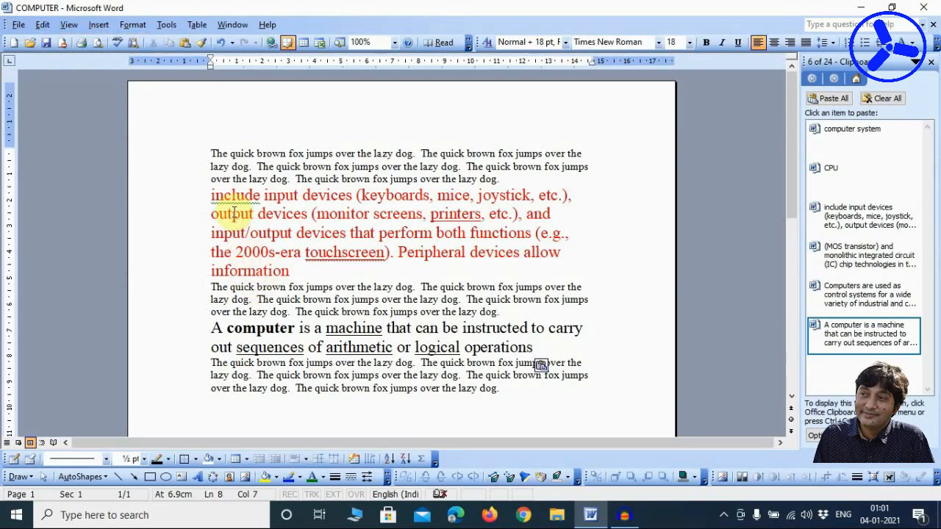
left_click_drag(211, 213, 503, 230)
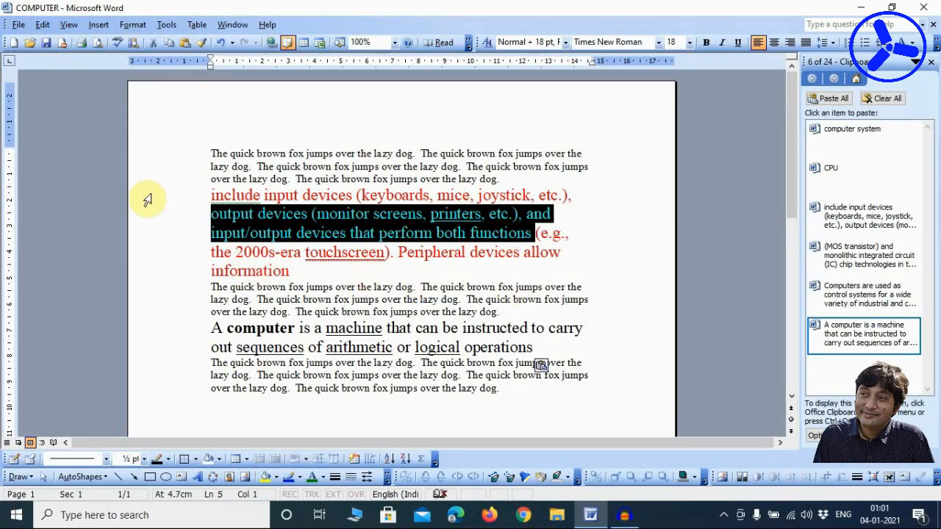
left_click(43, 27)
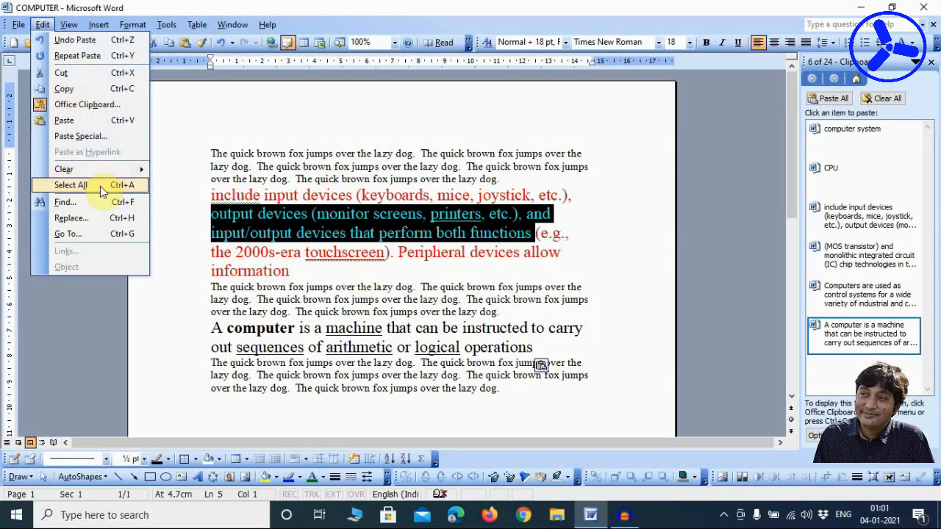
mouse_move(105, 169)
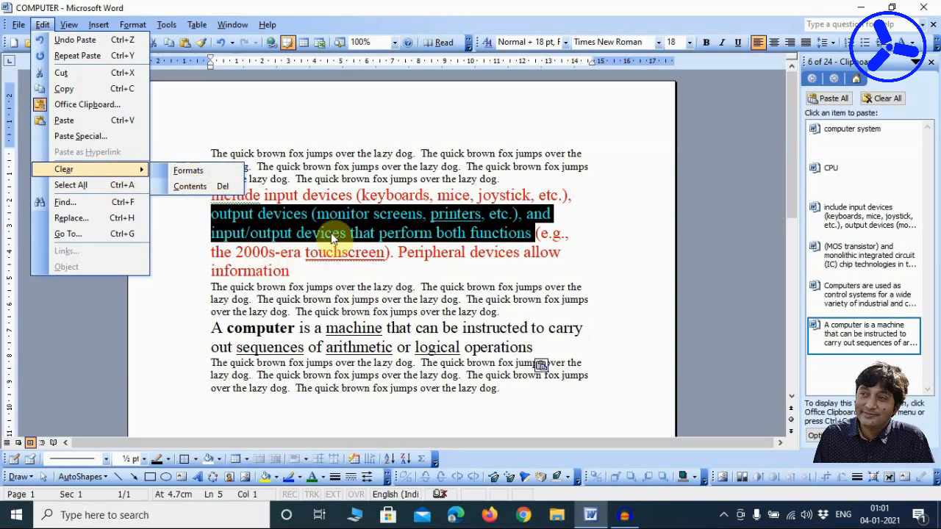
left_click(188, 171)
left_click(271, 245)
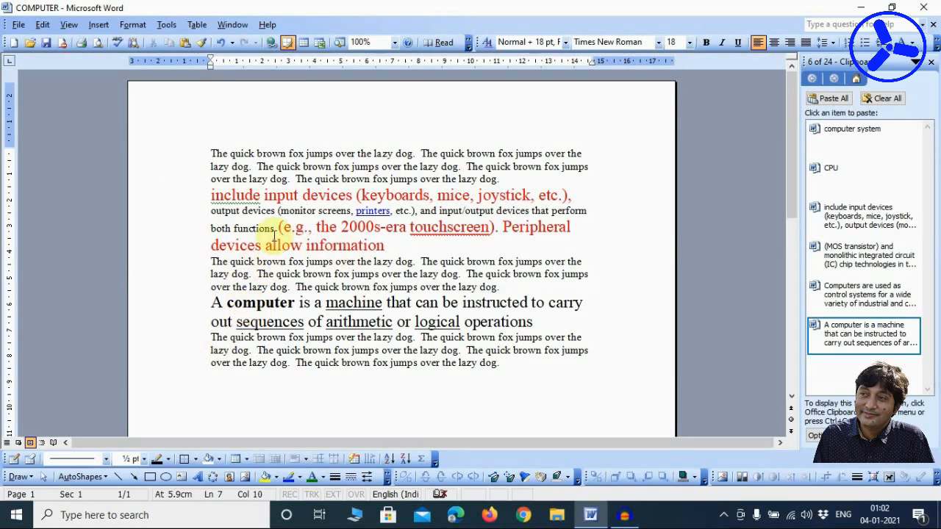
- Clear the formats of the red words "include input devices", then deselect them
left_click_drag(240, 193, 340, 195)
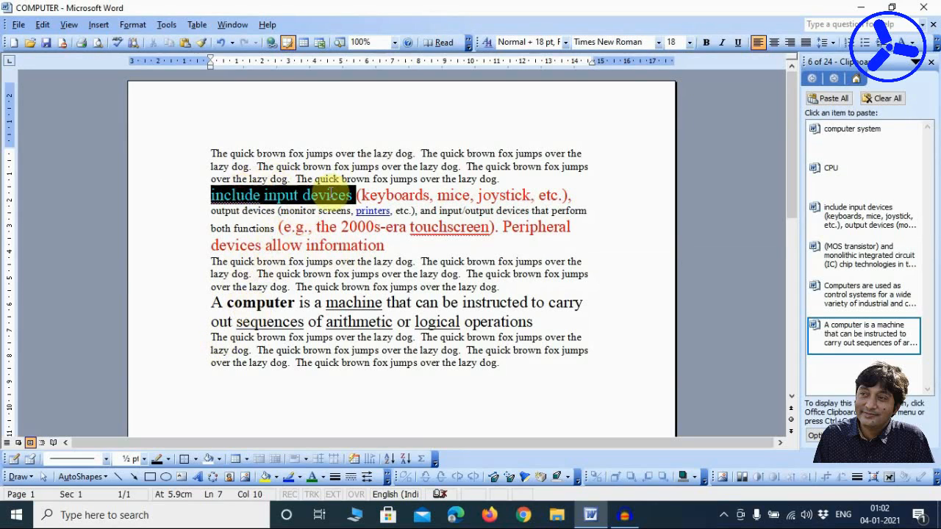
left_click(42, 25)
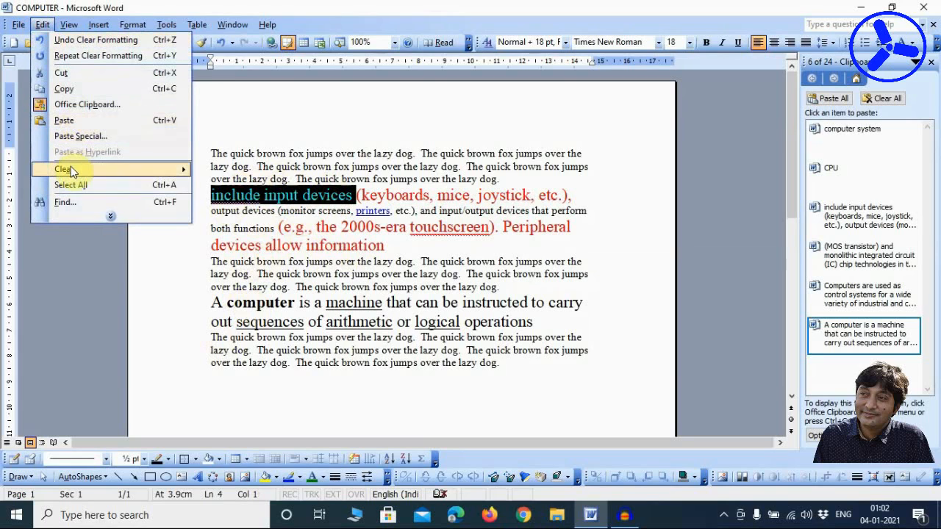
mouse_move(176, 168)
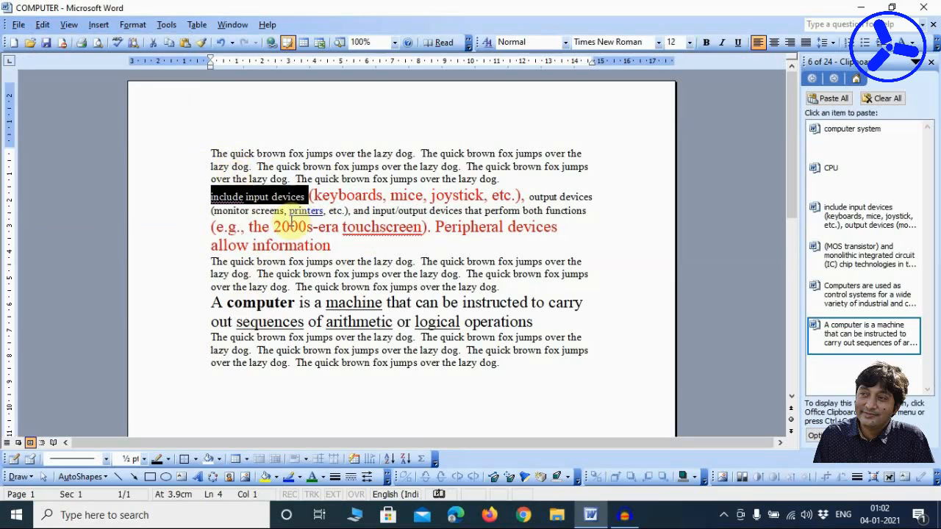
left_click(243, 211)
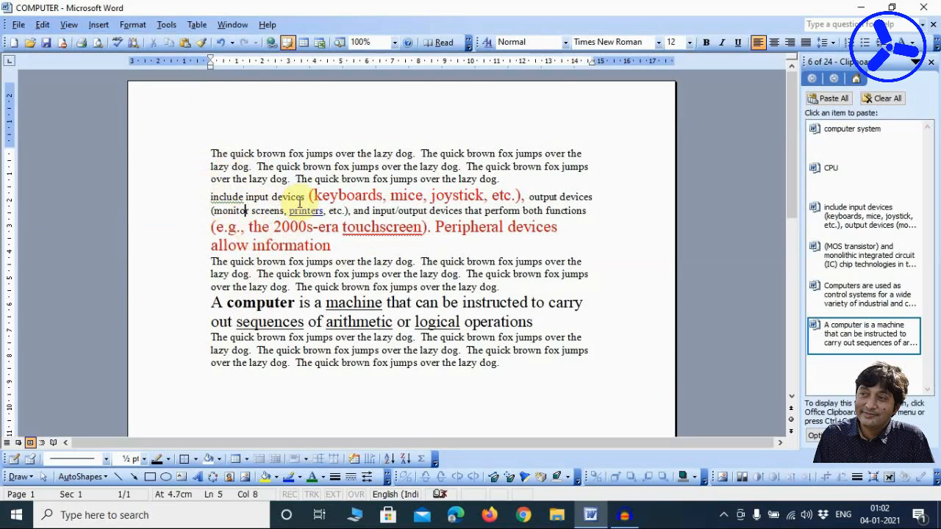
left_click(271, 197)
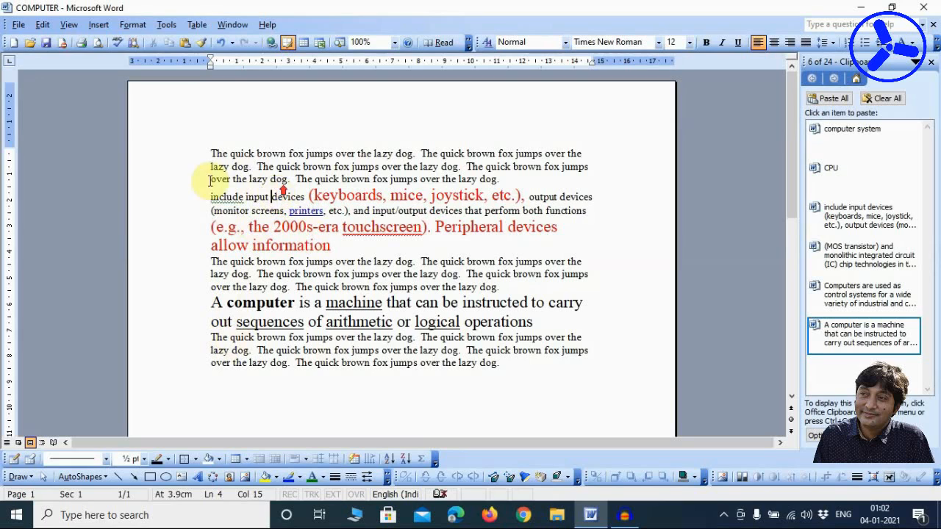
- Clear the contents from the start of the document through the word "joystick"
left_click_drag(207, 153, 446, 204)
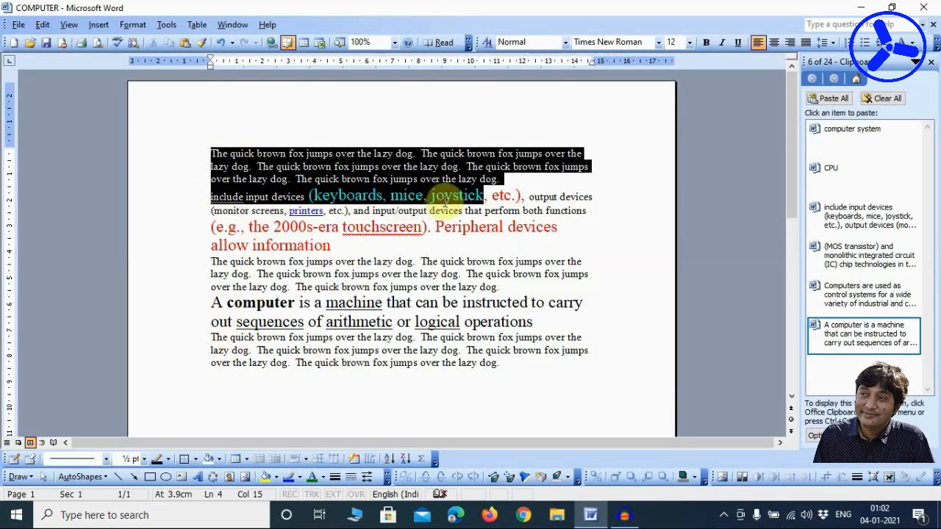
left_click(46, 25)
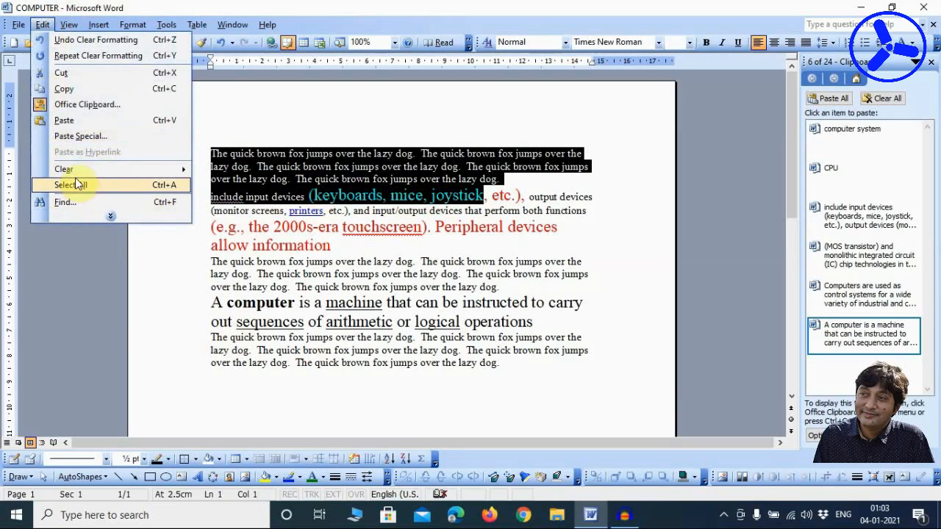
mouse_move(78, 169)
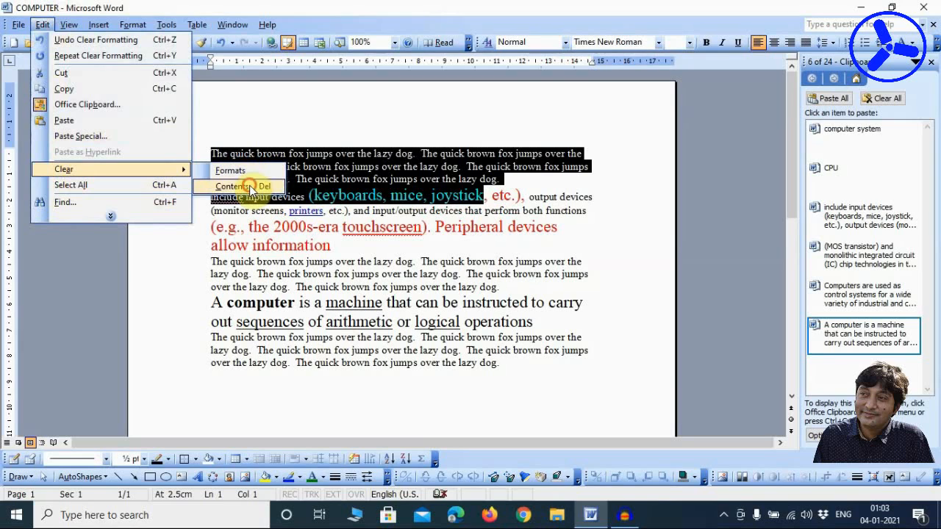
left_click(242, 187)
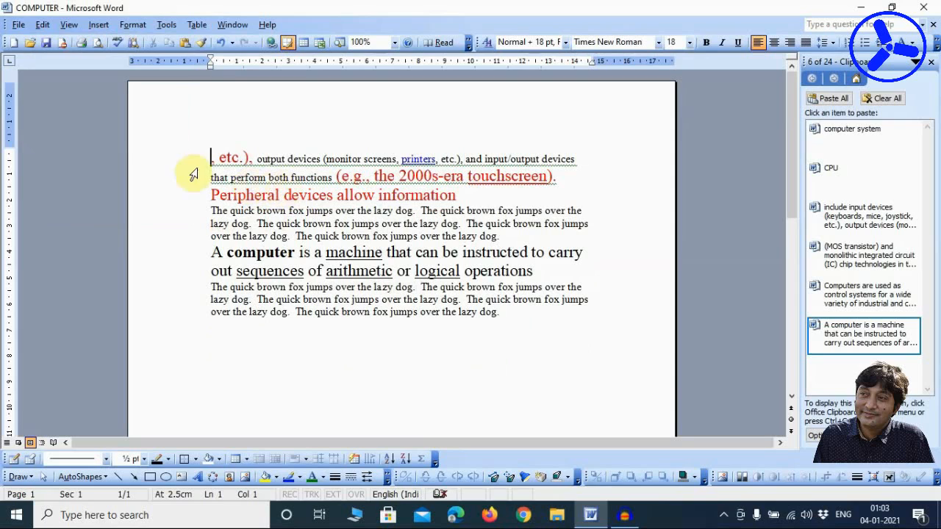
- Select all the remaining text in the document
left_click(42, 25)
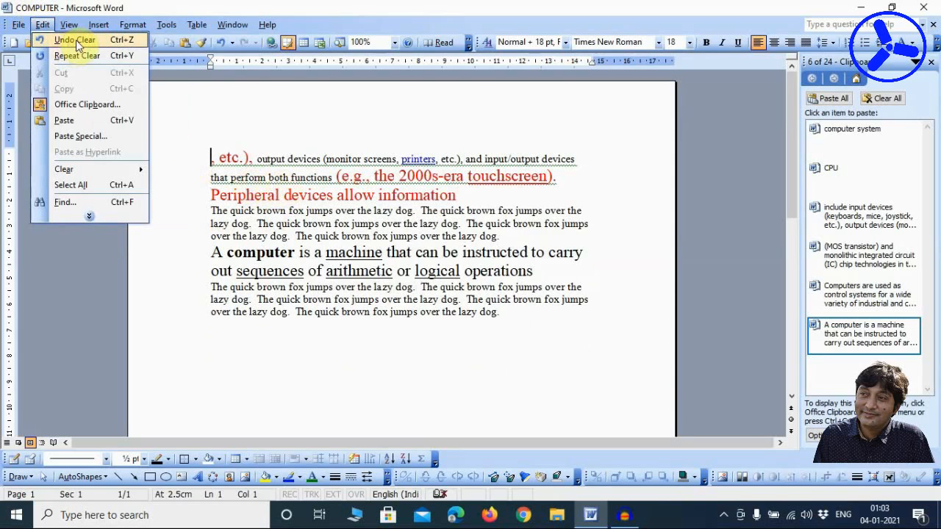
left_click(77, 215)
mouse_move(78, 169)
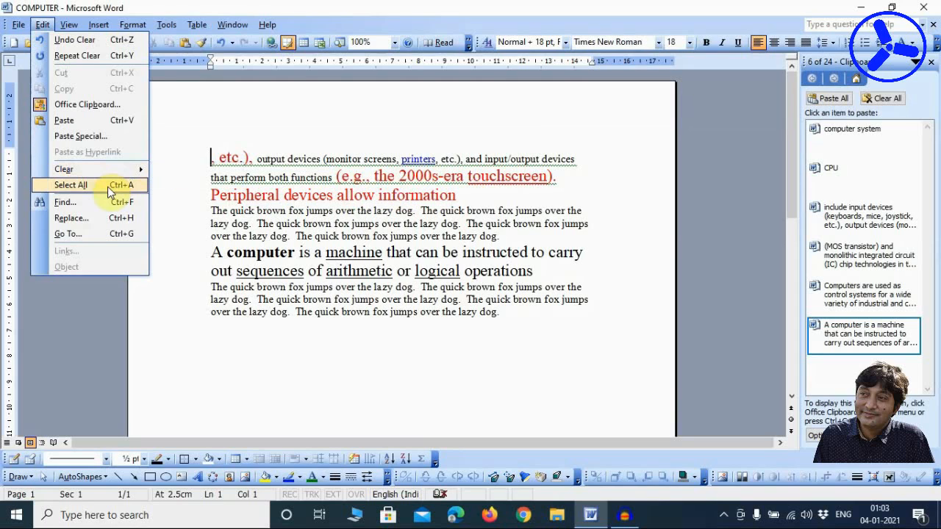
left_click(70, 185)
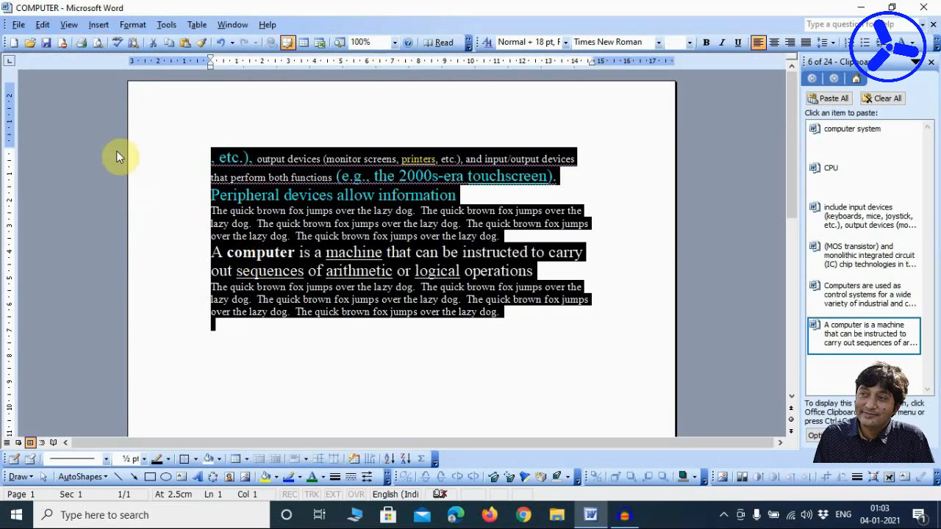
left_click(42, 25)
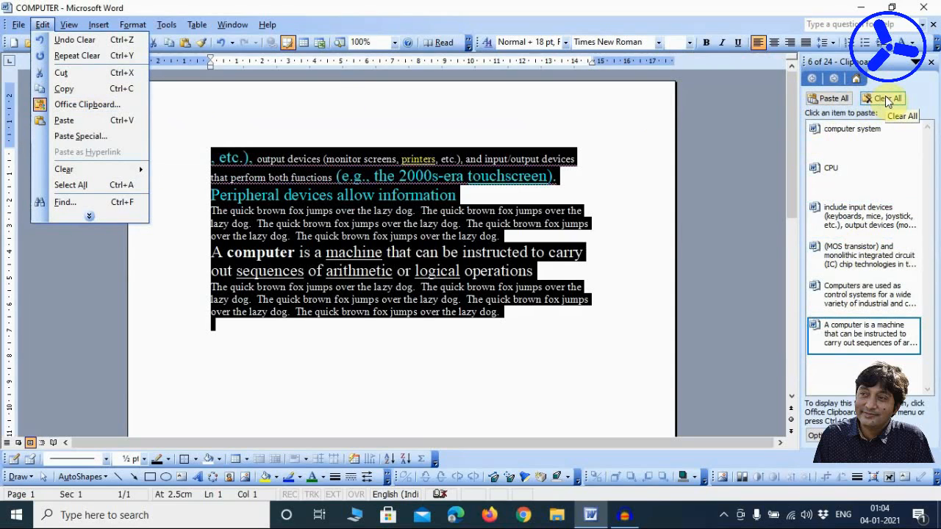
- Deselect the text and paste all Office Clipboard items at the end of the document
left_click(510, 310)
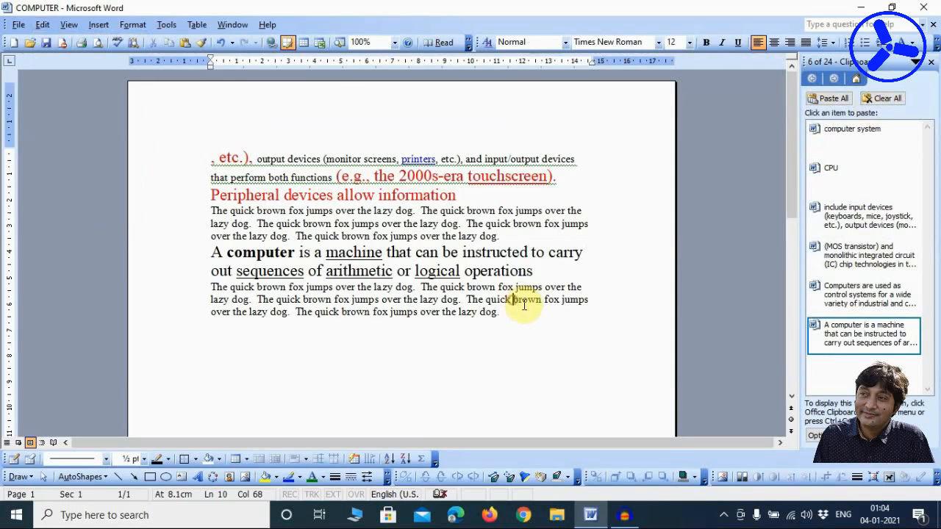
key("Return")
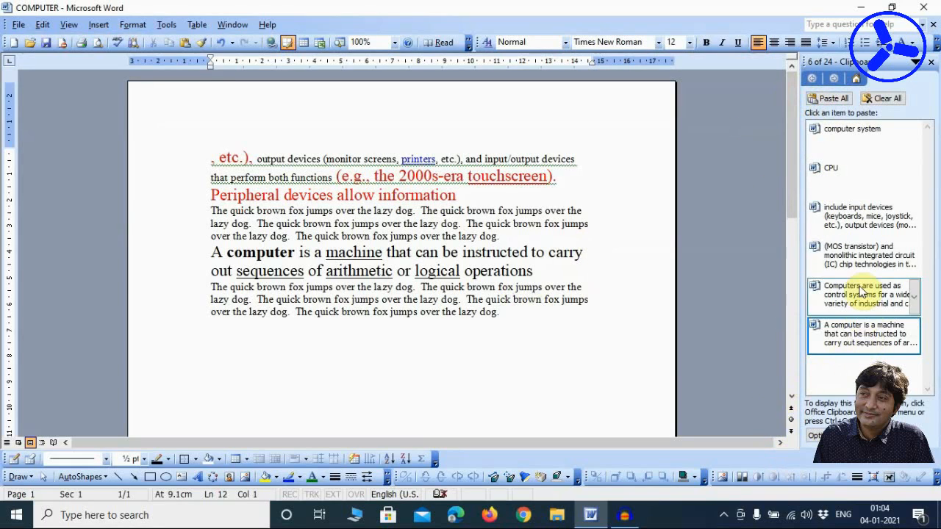
left_click(842, 103)
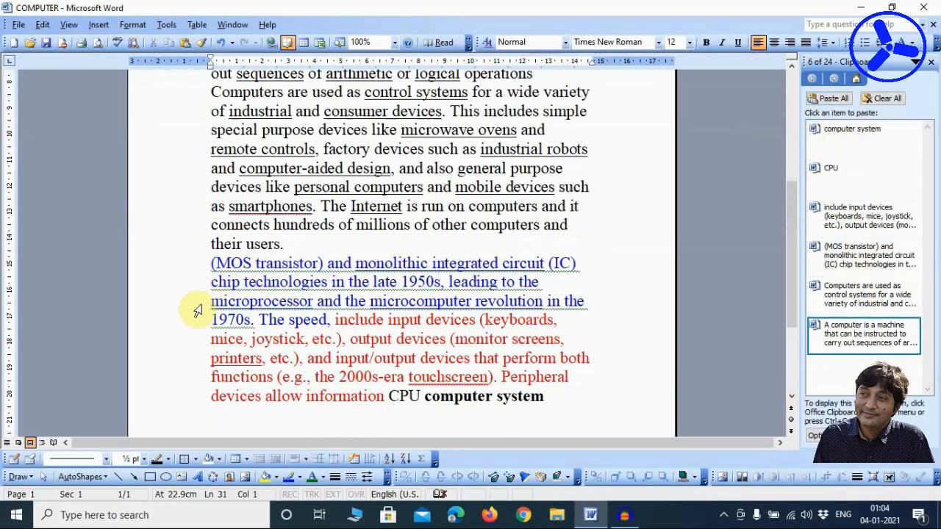
scroll(215, 302, "up", 5)
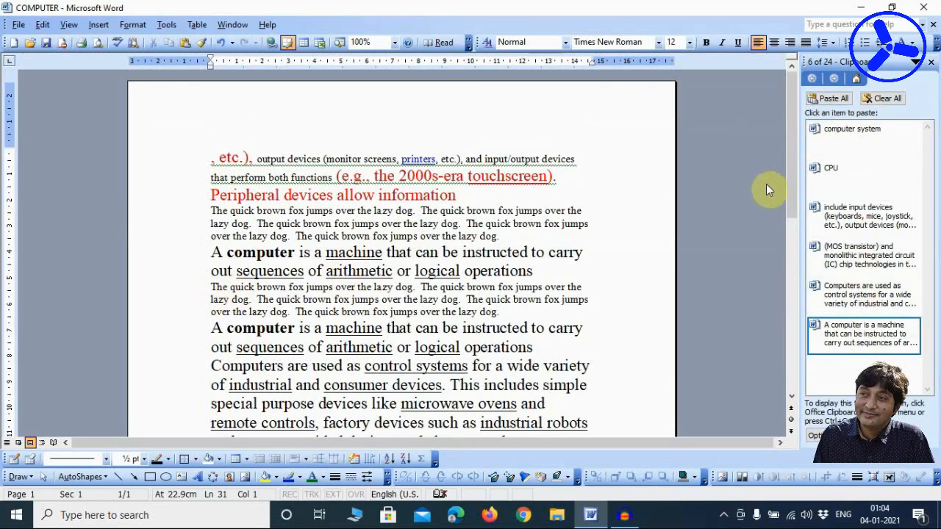
- Clear all items from the Office Clipboard and switch the task pane to Getting Started
left_click(893, 98)
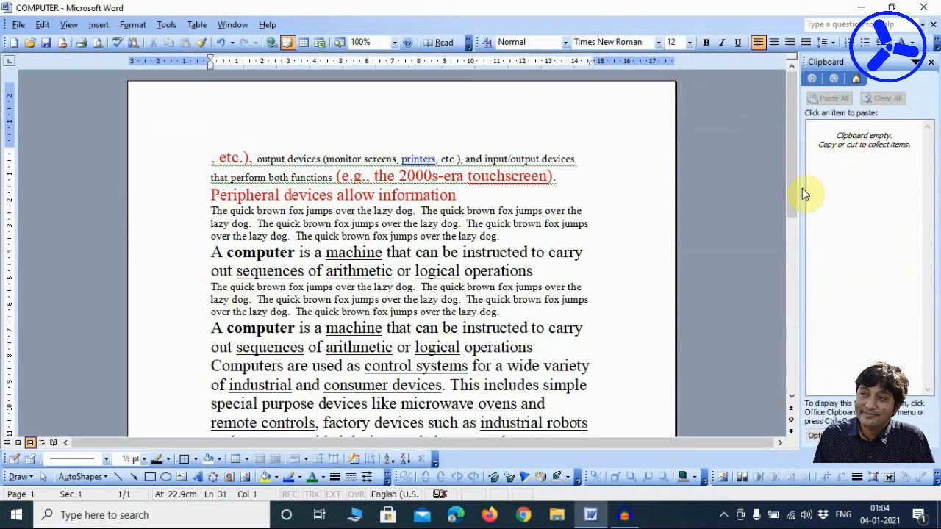
left_click(853, 78)
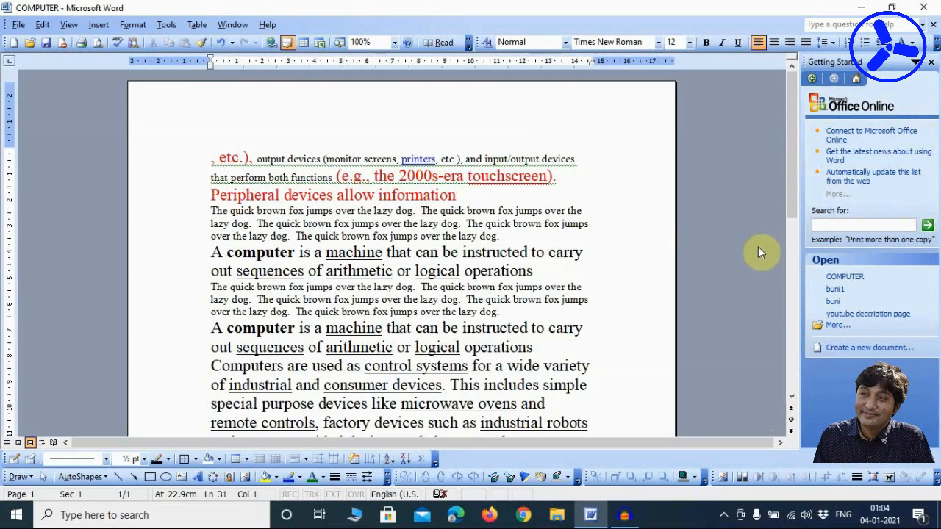
left_click(42, 24)
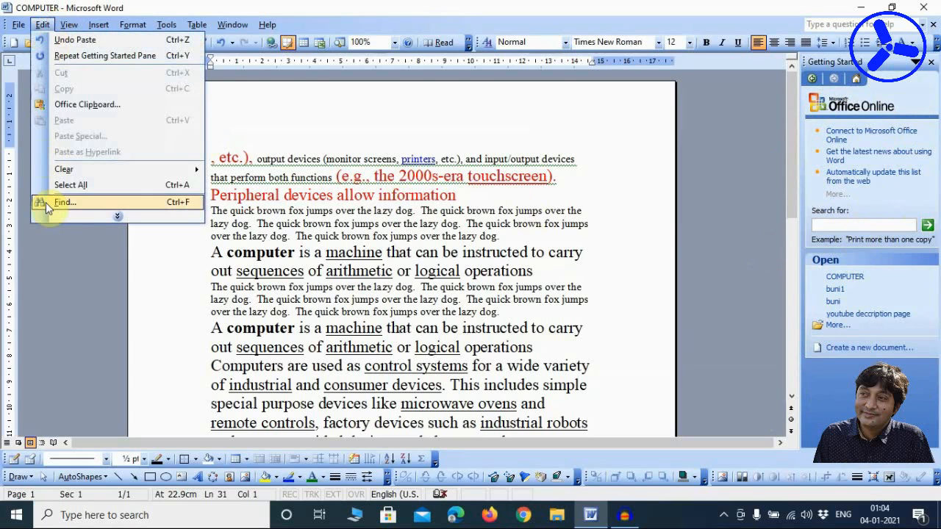
mouse_move(61, 217)
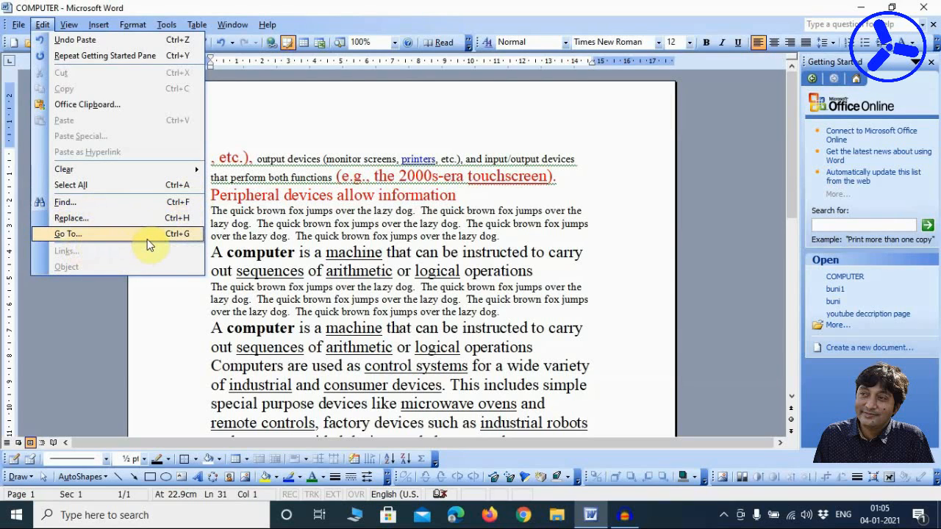
left_click(374, 237)
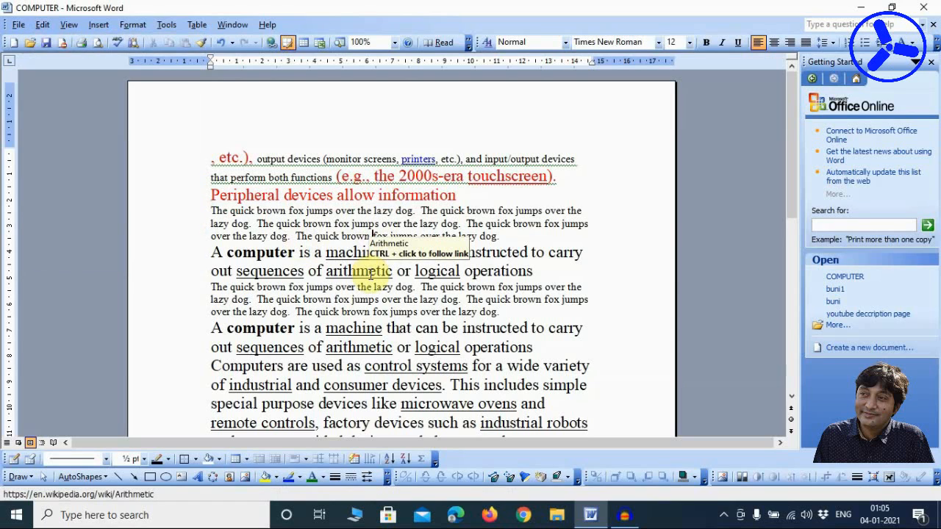
- Select the entire document and copy it
key("ctrl+a")
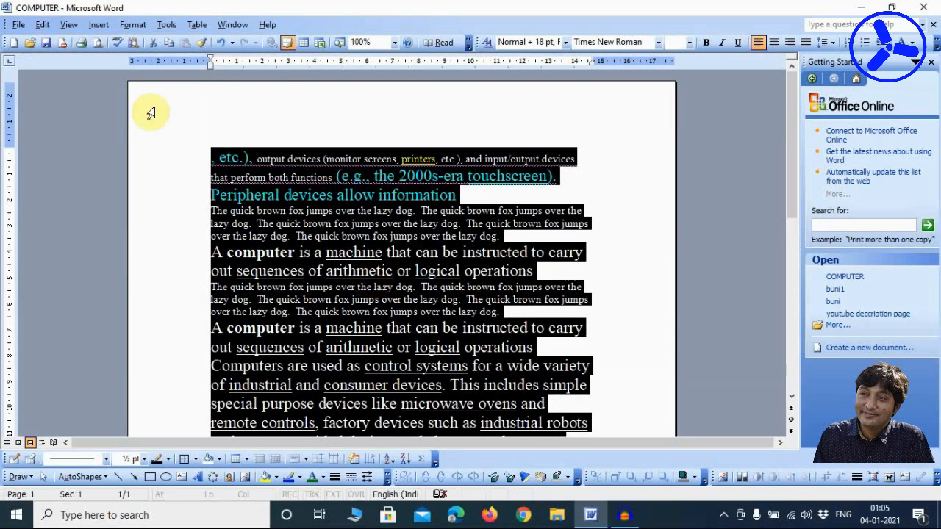
left_click(42, 25)
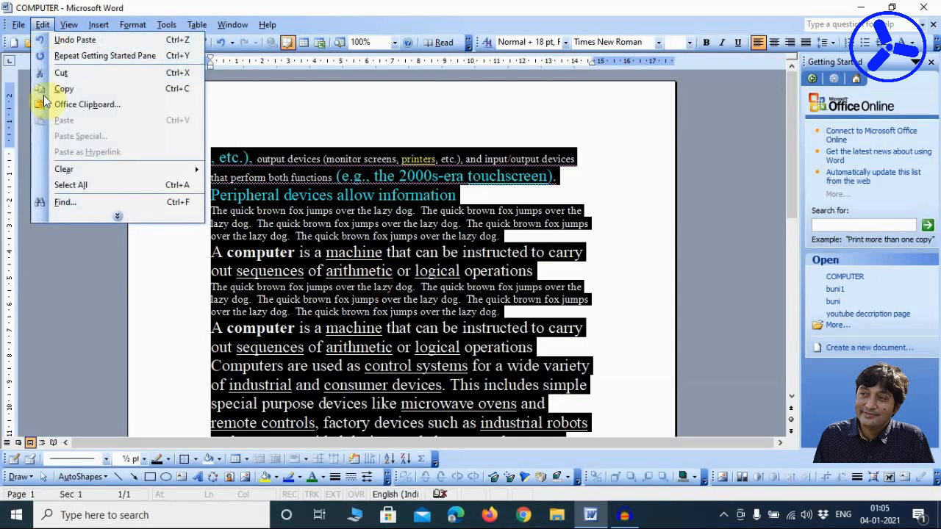
left_click(72, 192)
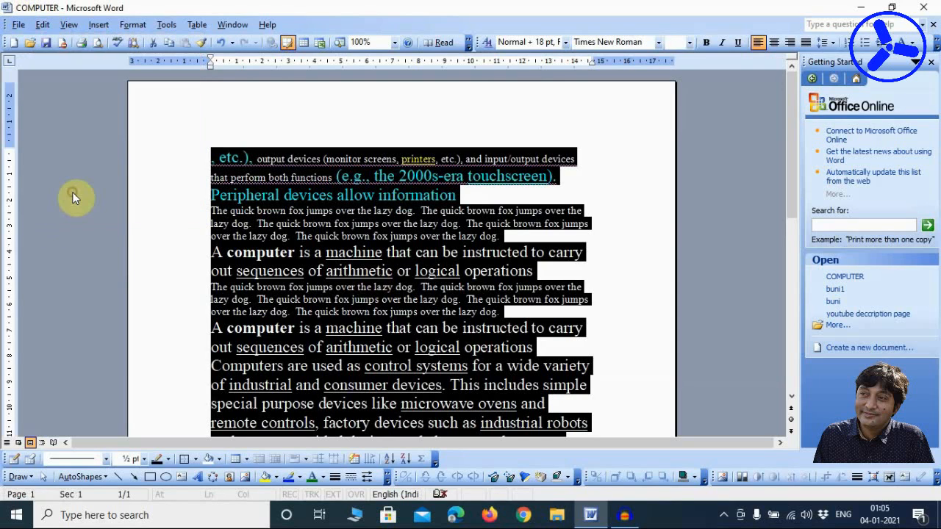
left_click(43, 25)
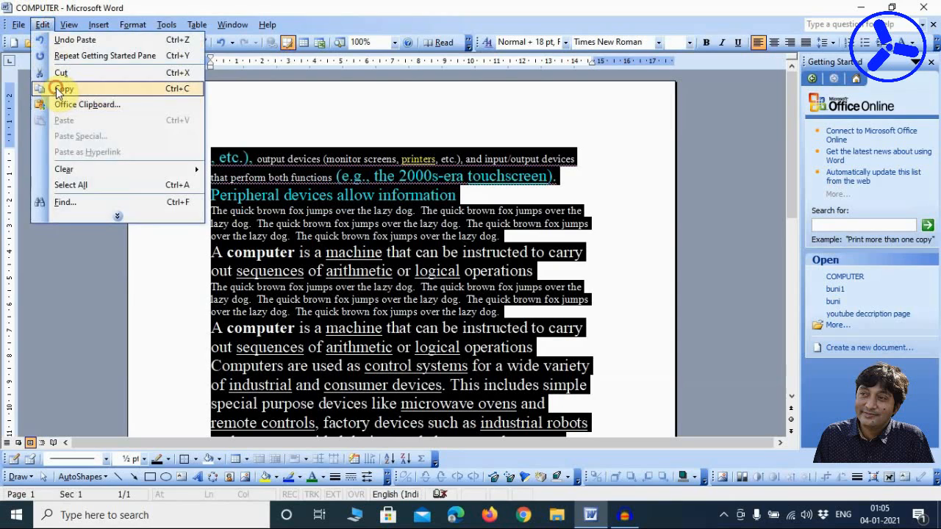
left_click(61, 89)
- Paste the copied text over the selection, plus two more copies at the end of the document
left_click(43, 25)
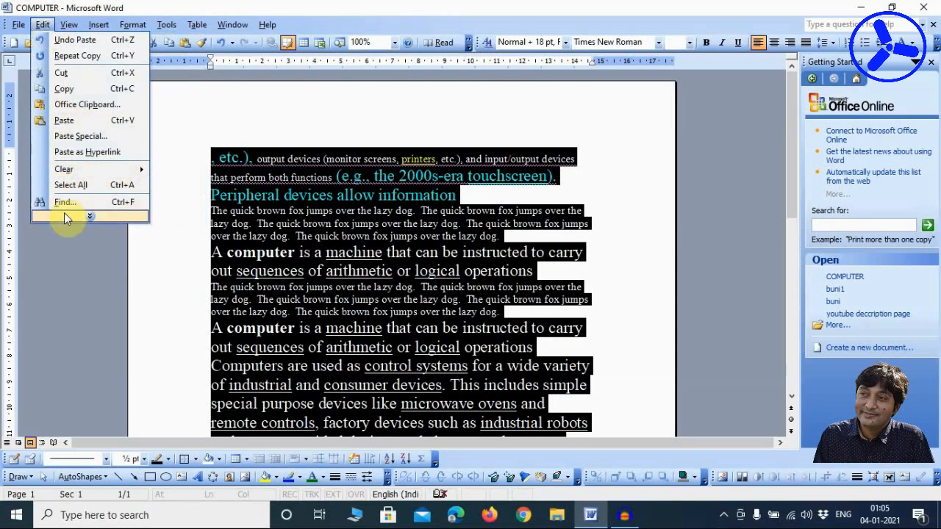
left_click(78, 122)
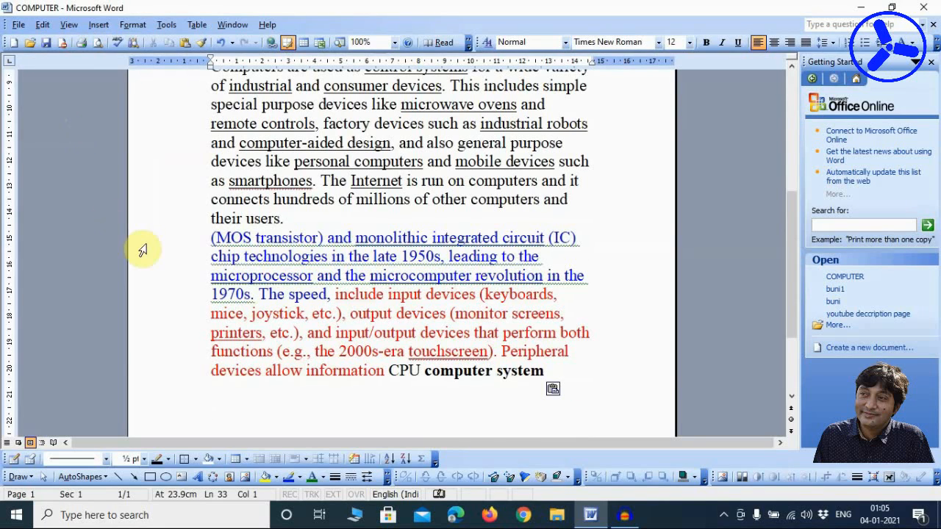
left_click(43, 25)
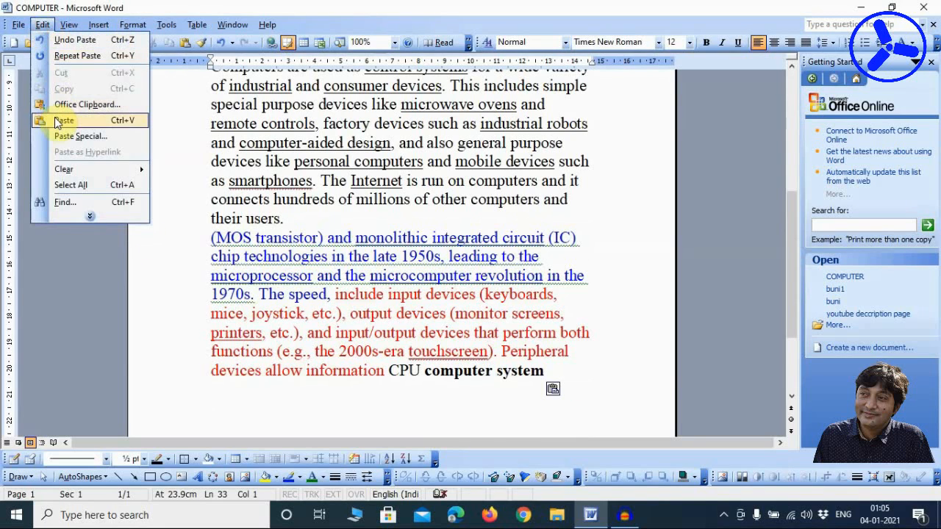
left_click(58, 119)
left_click(42, 25)
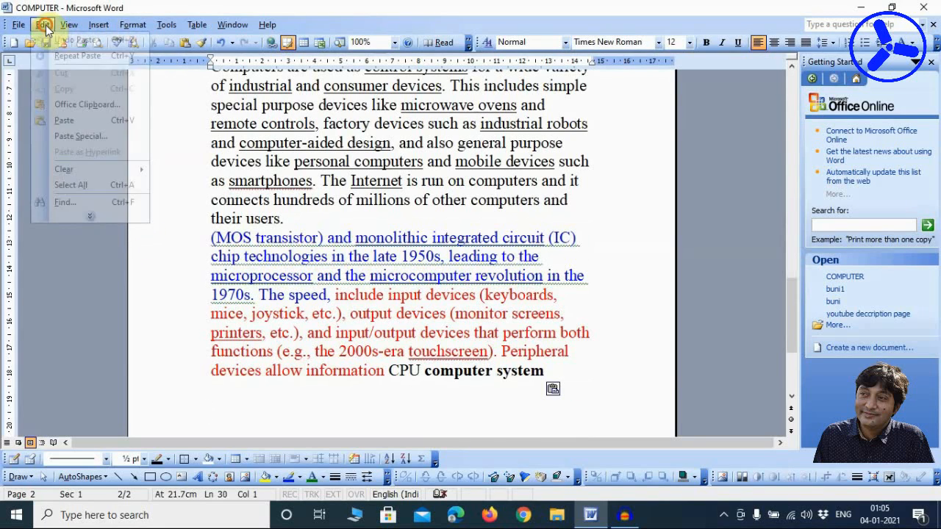
left_click(57, 118)
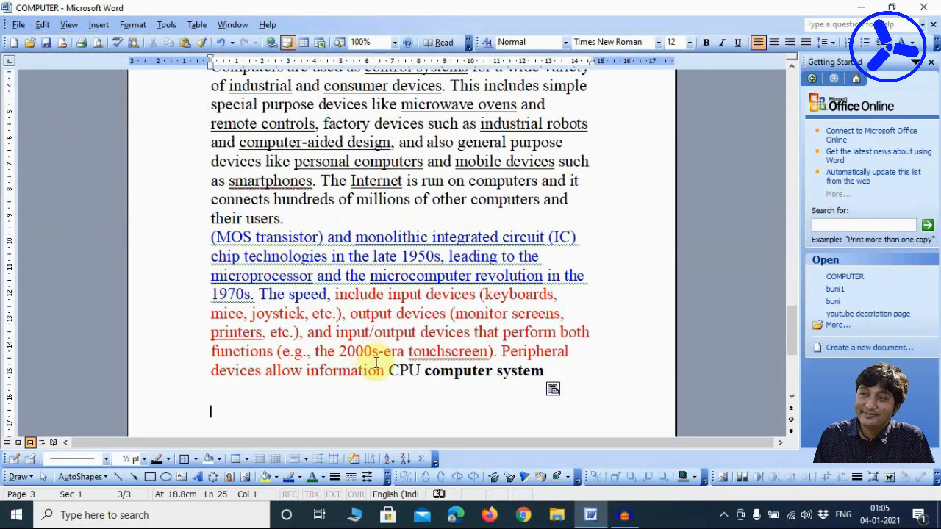
- Place the insertion point at the very start of the document, before ", etc.)"
left_click(374, 304)
scroll(382, 299, "down", 4)
scroll(382, 299, "up", 2)
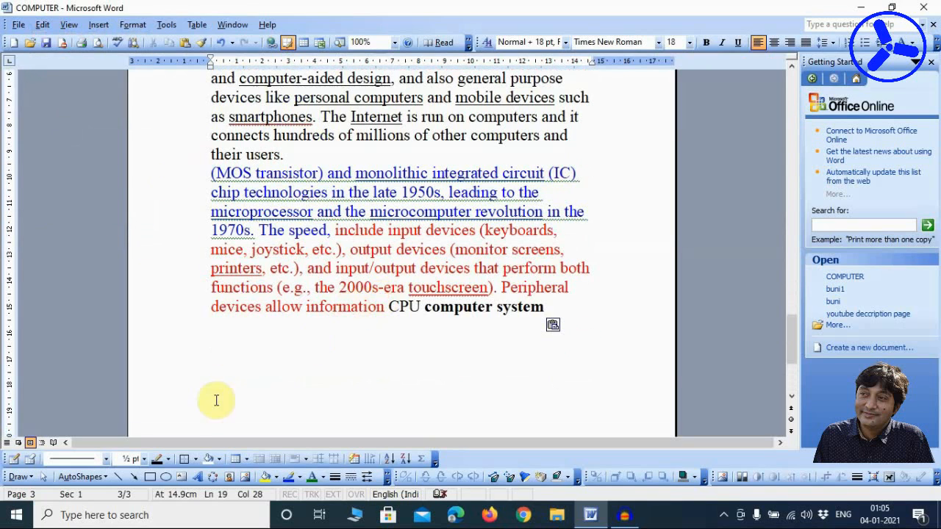
scroll(242, 342, "up", 1)
scroll(243, 342, "up", 20)
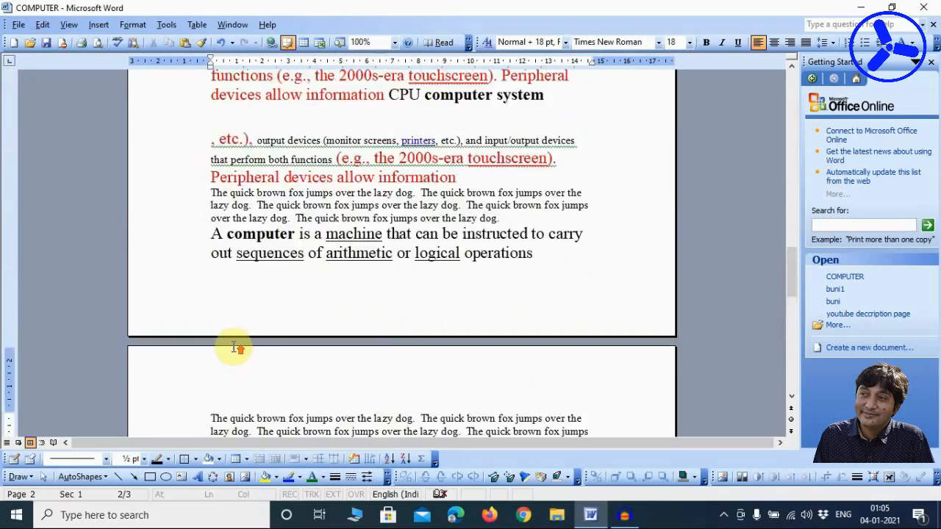
scroll(238, 285, "up", 1)
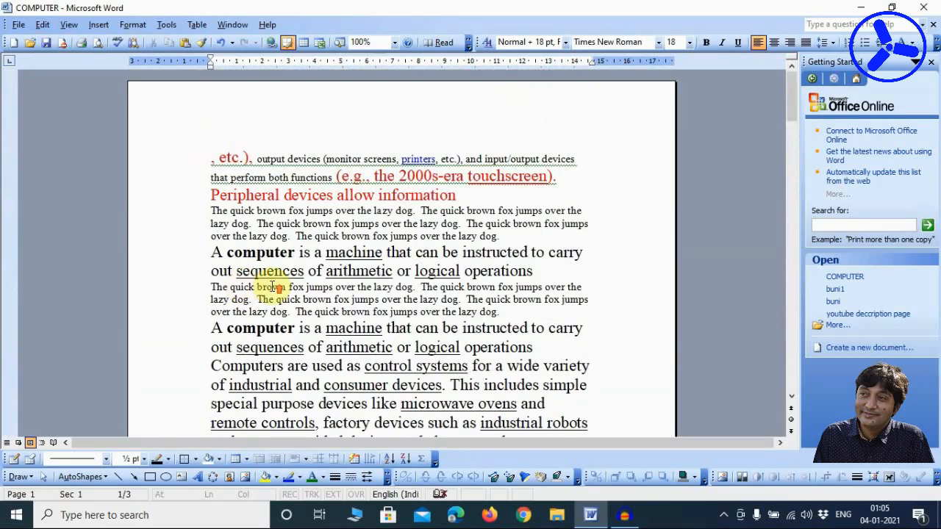
scroll(227, 191, "up", 1)
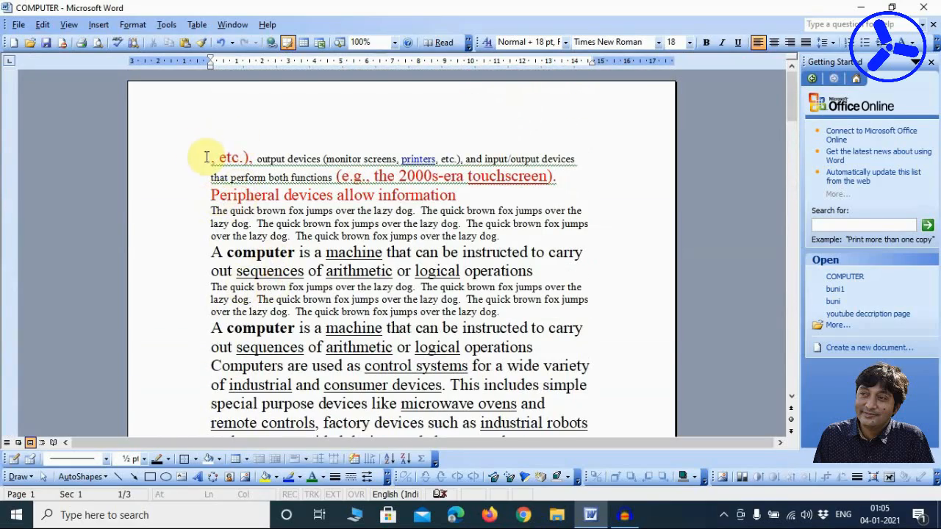
left_click(209, 158)
- Open Find and search the document for the first occurrence of "COMPUTER"
left_click(37, 27)
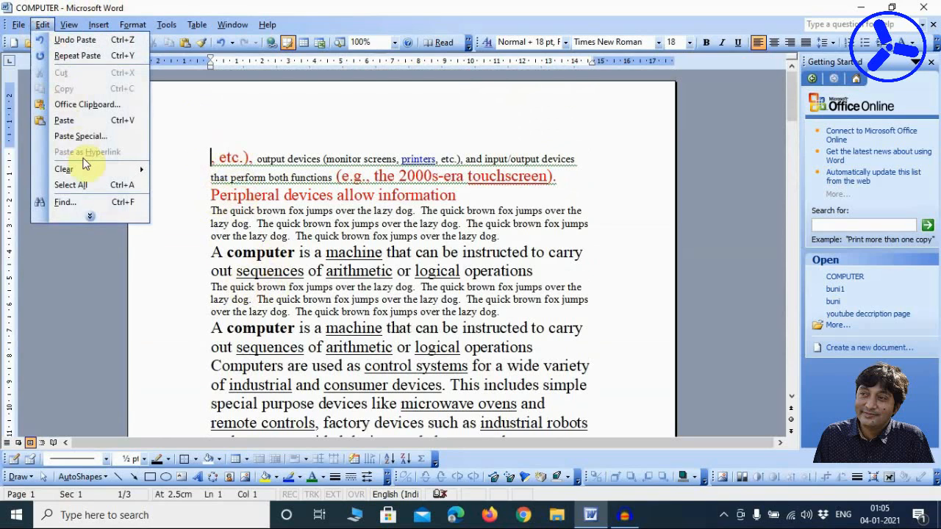
left_click(70, 216)
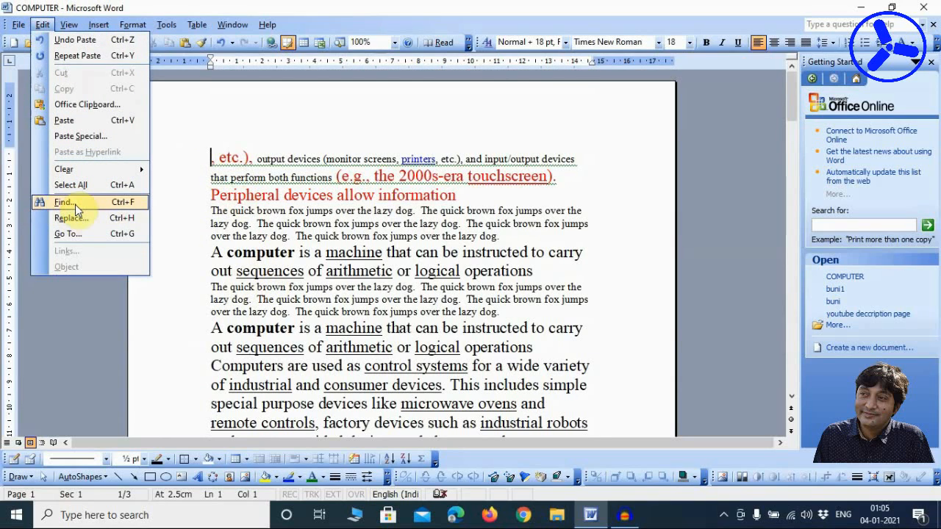
left_click(63, 202)
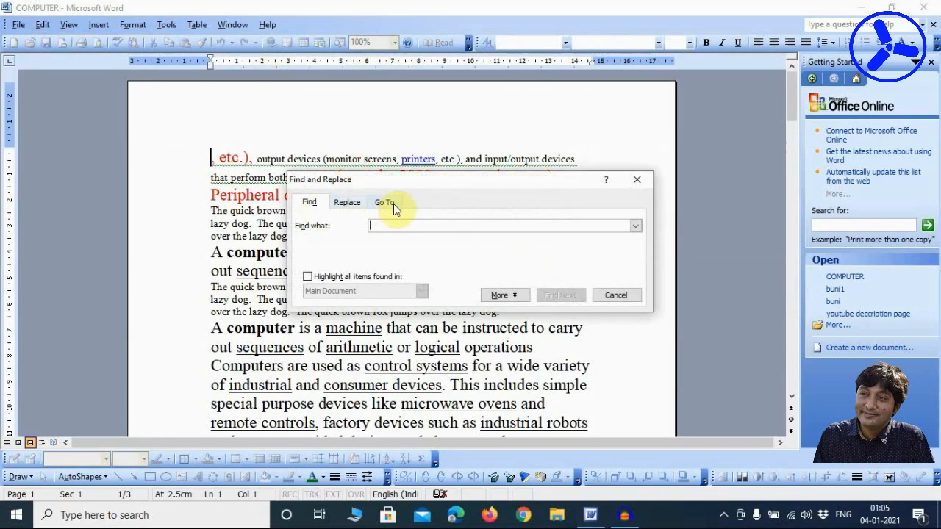
left_click(437, 179)
left_click_drag(400, 183, 346, 370)
left_click_drag(348, 371, 396, 133)
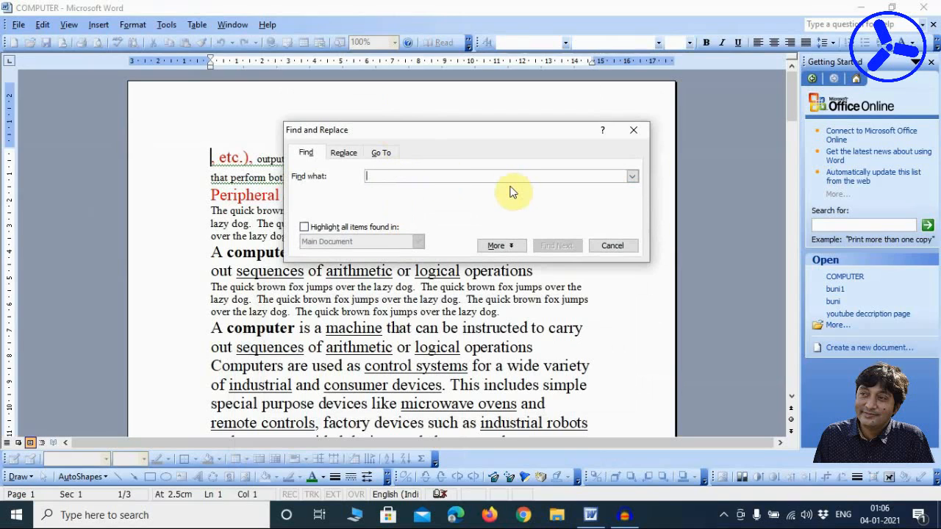
type("COMPUTER")
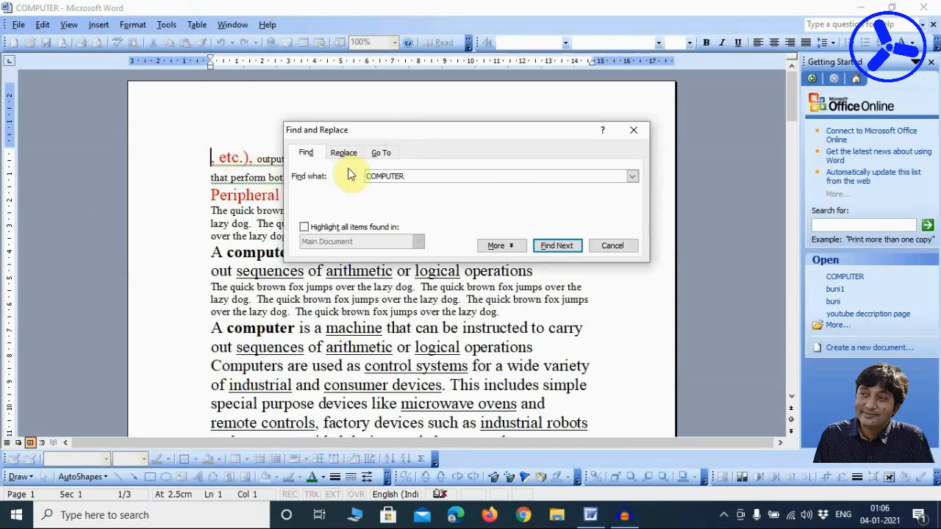
left_click(545, 250)
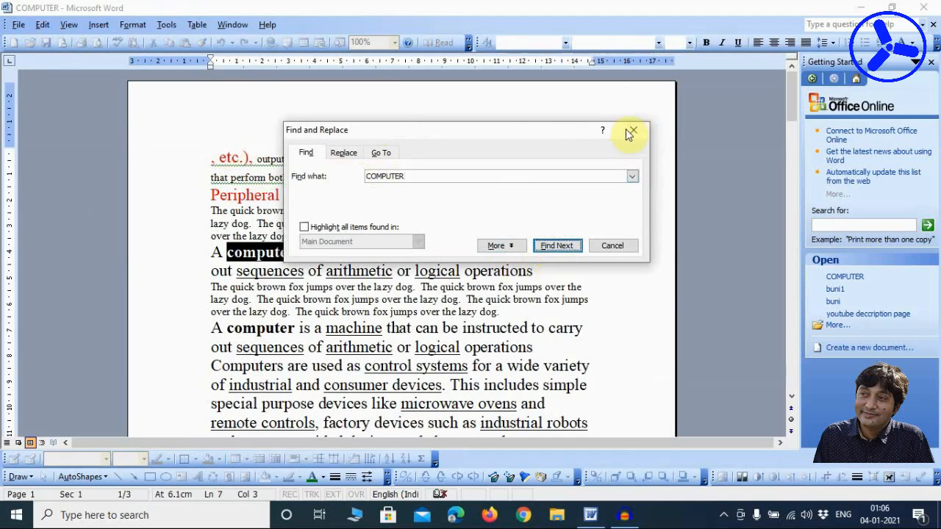
- Move the Find and Replace dialog clear of the found word and step through the next occurrences of "COMPUTER"
left_click_drag(546, 139, 721, 107)
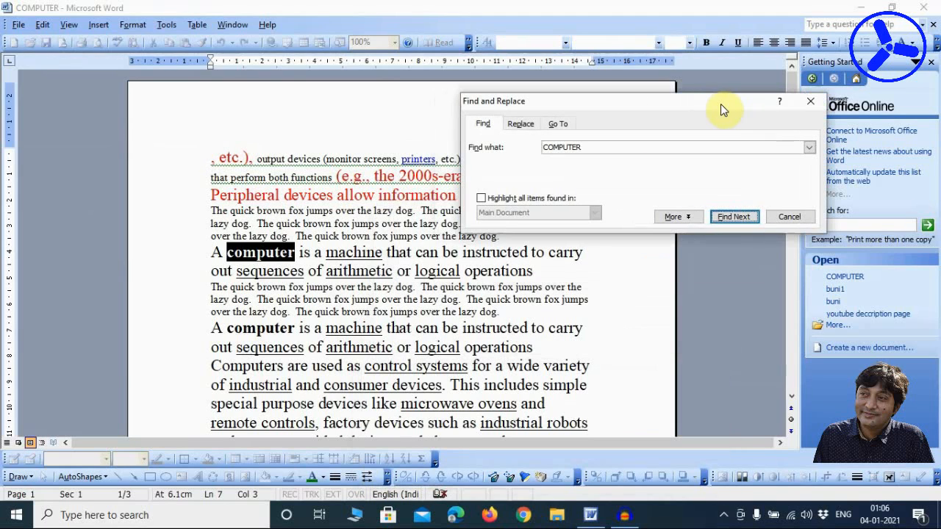
left_click(736, 216)
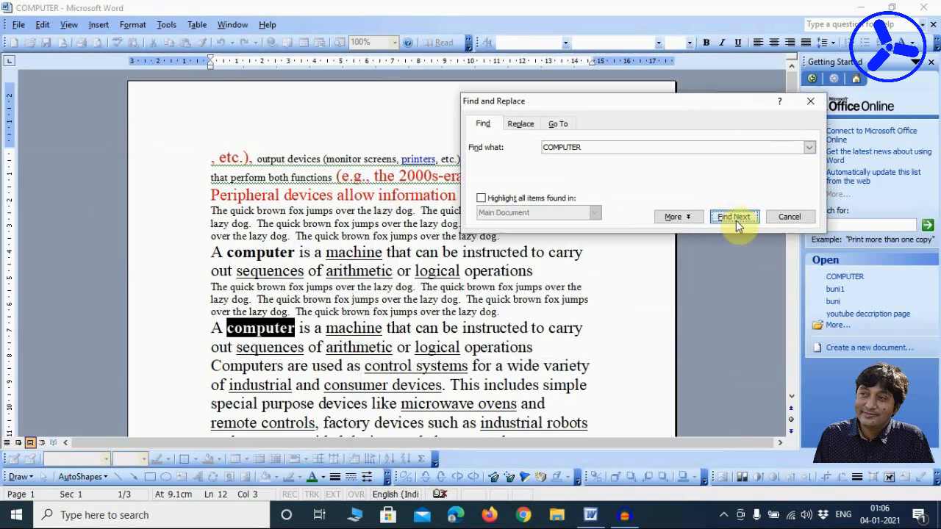
left_click(735, 221)
left_click(736, 220)
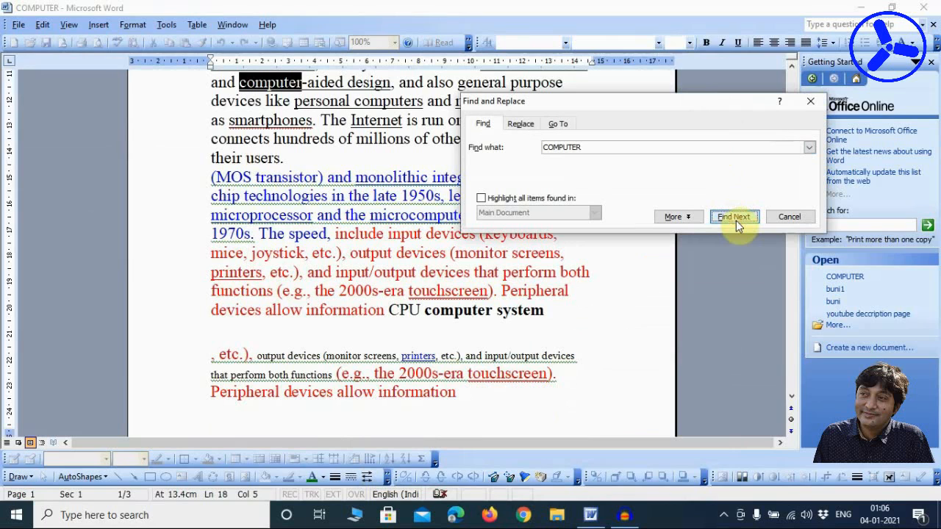
left_click(735, 218)
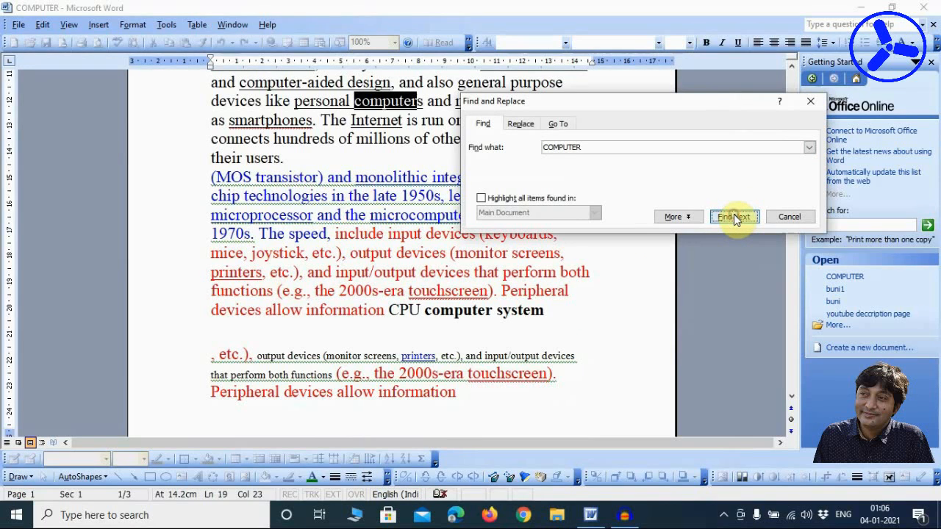
left_click(736, 217)
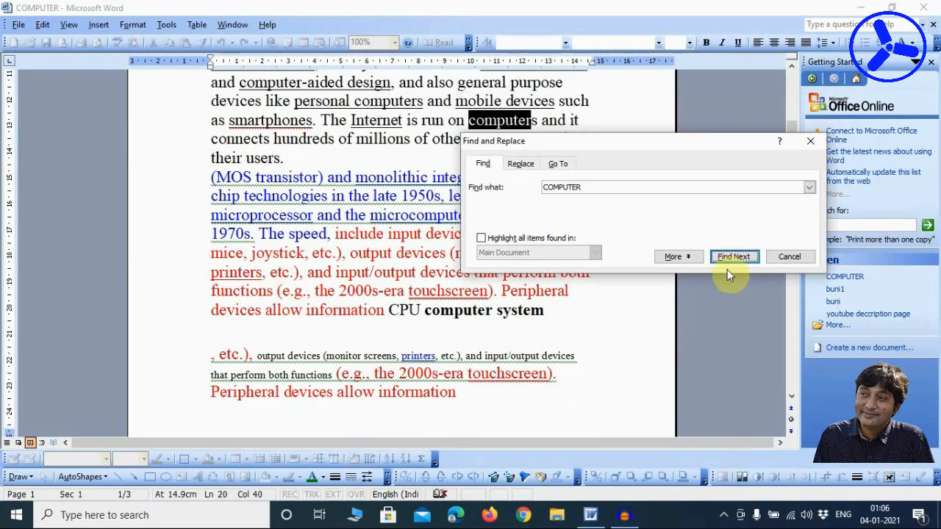
left_click(746, 263)
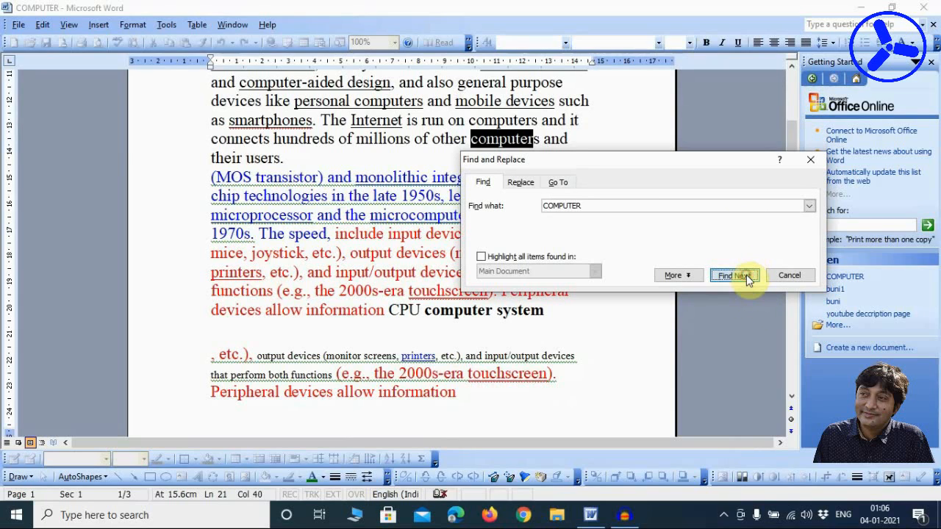
left_click(747, 275)
- Close the Find and Replace dialog and place the insertion point at the very start of the document
left_click(530, 185)
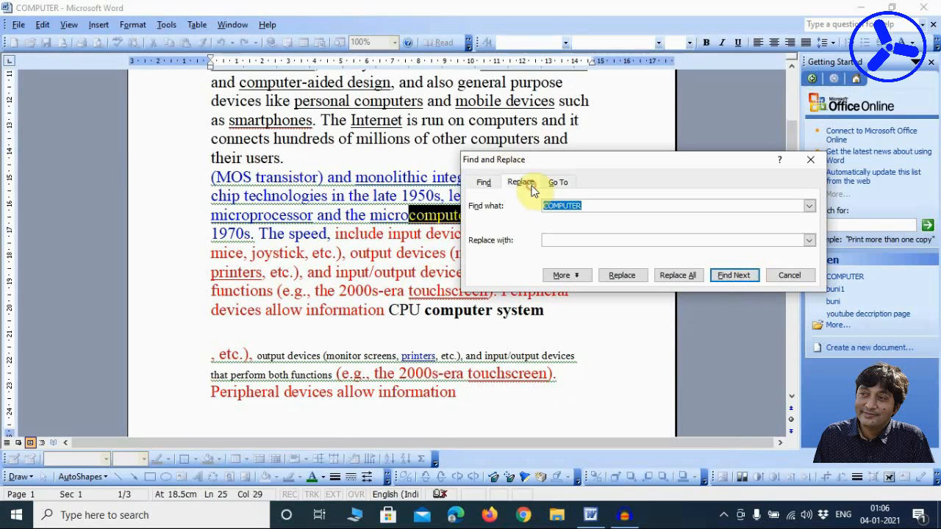
left_click(791, 275)
left_click(471, 233)
scroll(470, 224, "down", 3)
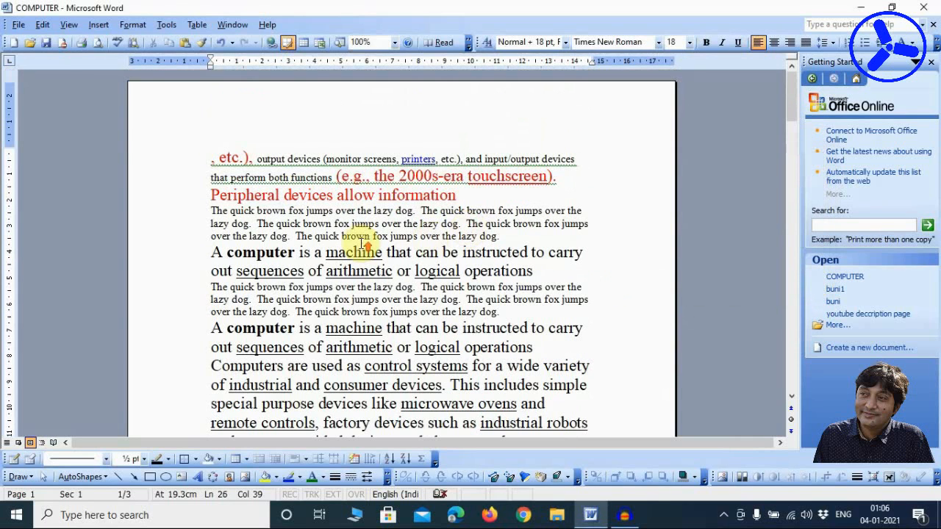
left_click(208, 158)
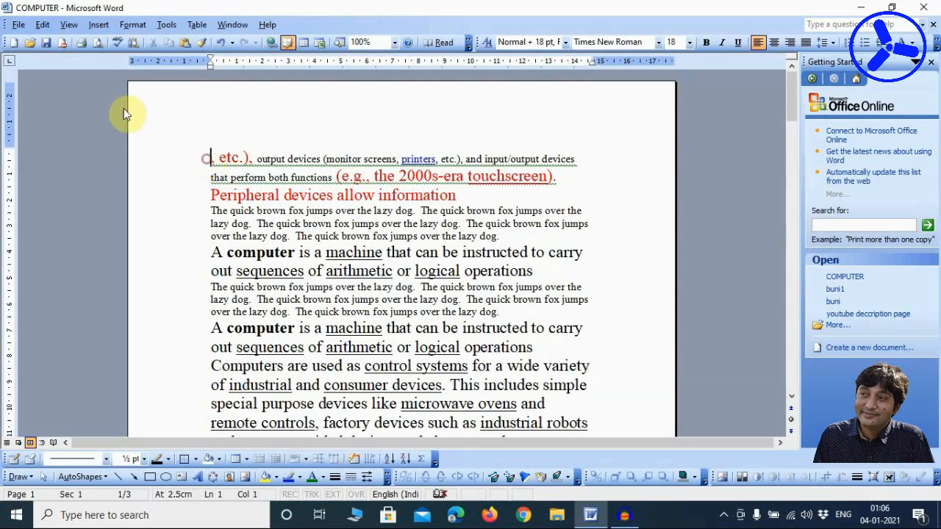
- Open Replace and set it to replace "COMPUTER" with "TV"
left_click(42, 24)
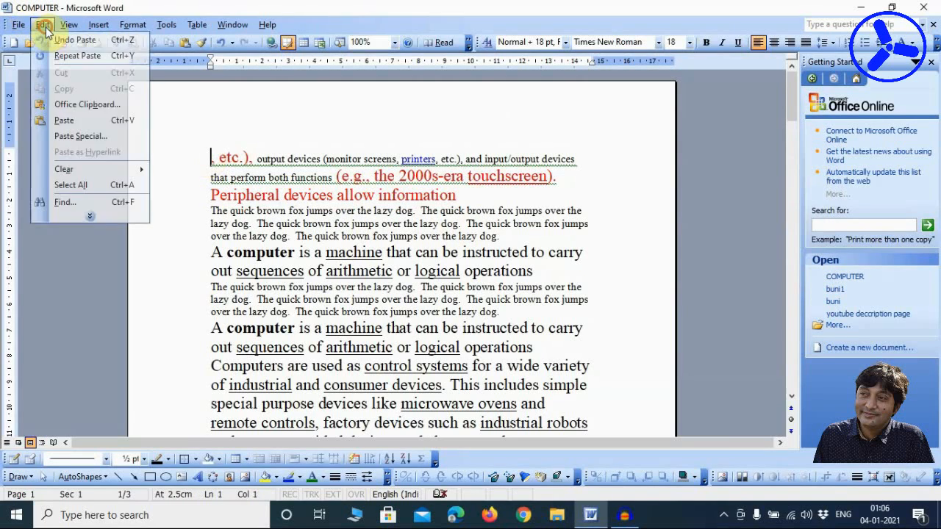
left_click(85, 217)
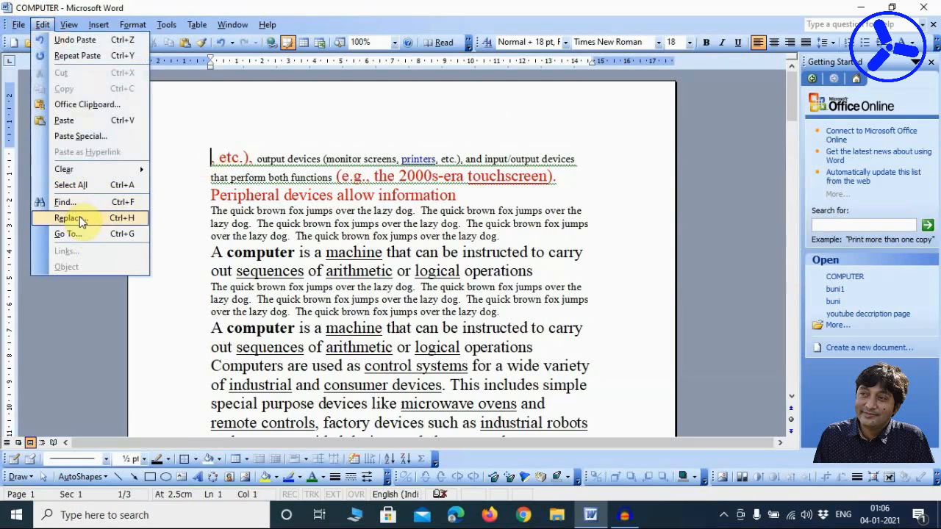
left_click(71, 218)
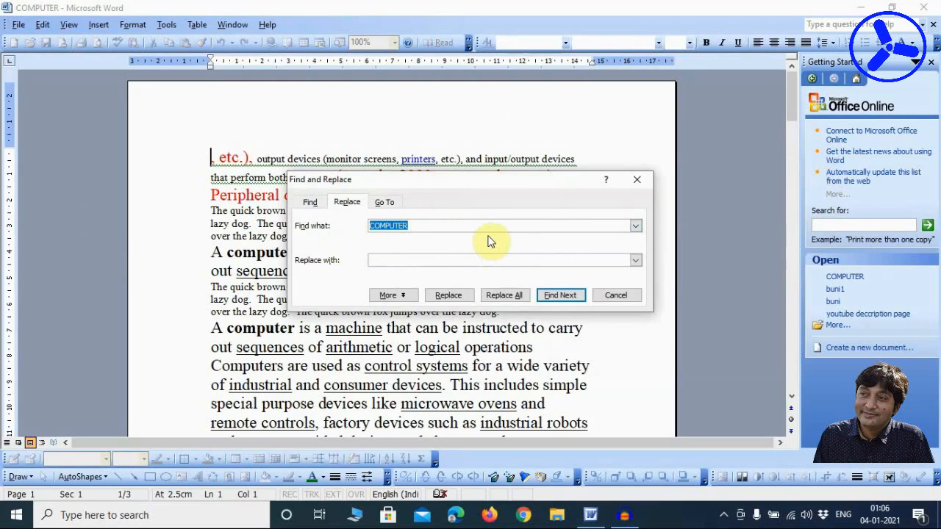
left_click(404, 259)
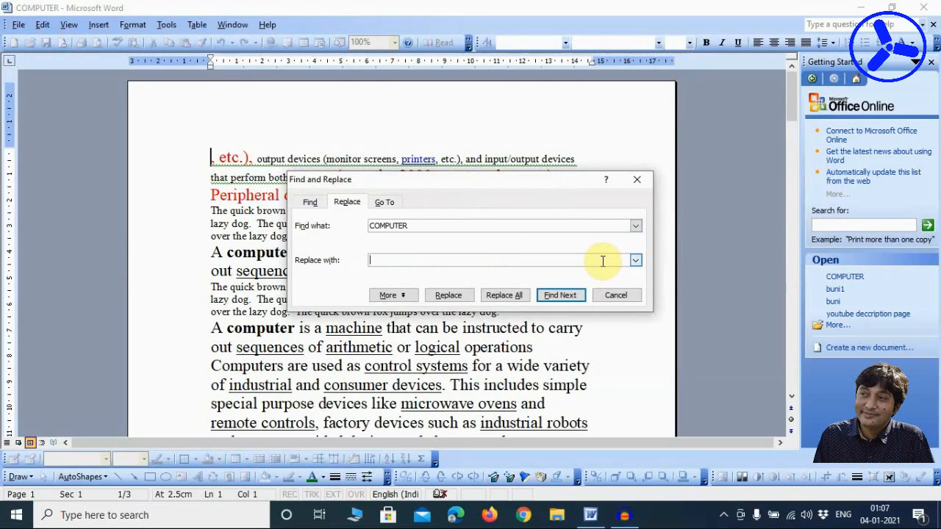
type("TV")
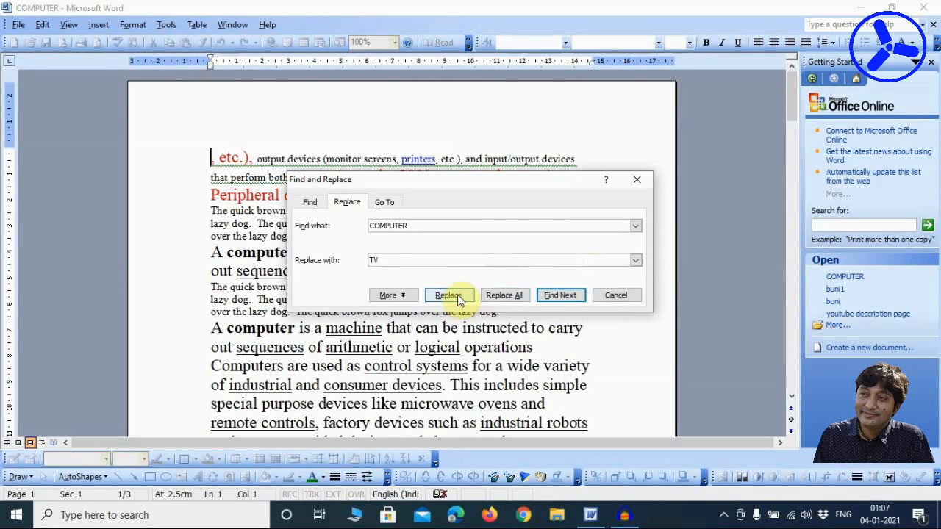
- Move the Find and Replace dialog clear of the text and replace the first two occurrences of "COMPUTER" with "TV" one at a time
left_click_drag(490, 183, 725, 165)
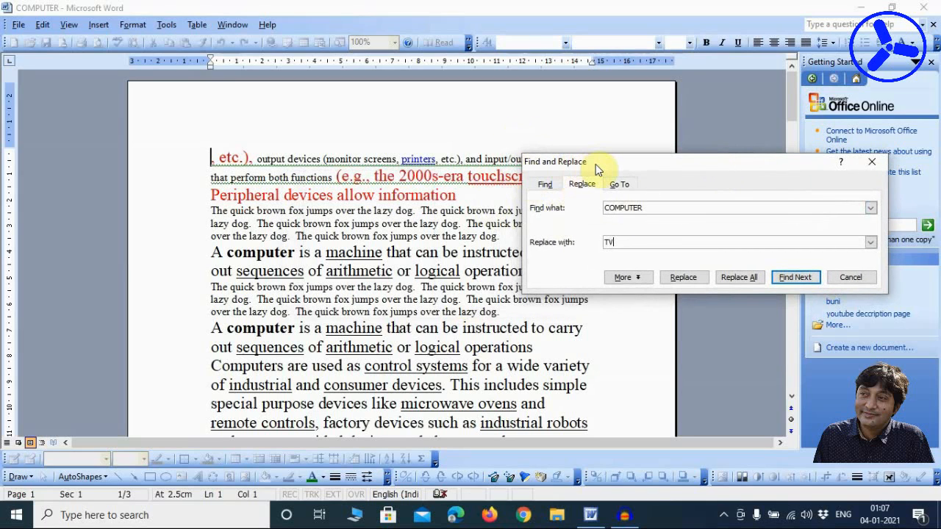
left_click_drag(598, 169, 651, 209)
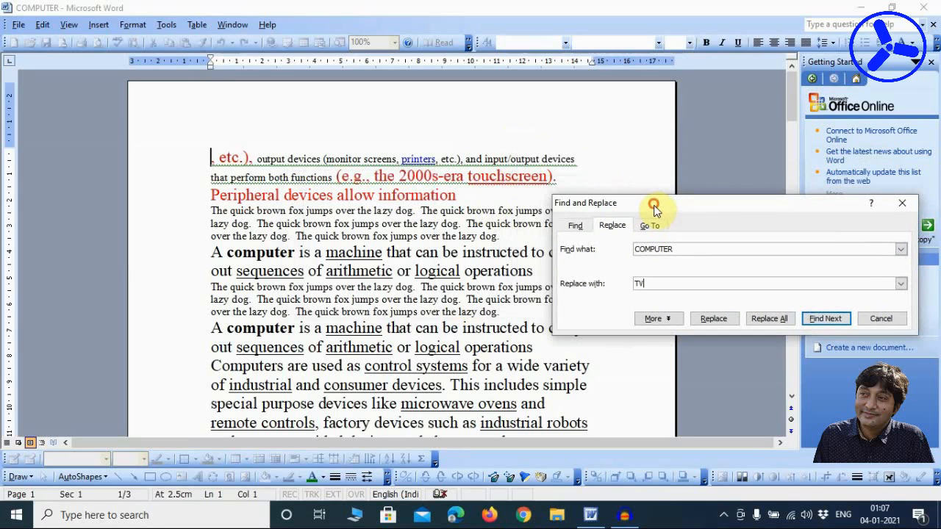
left_click(710, 318)
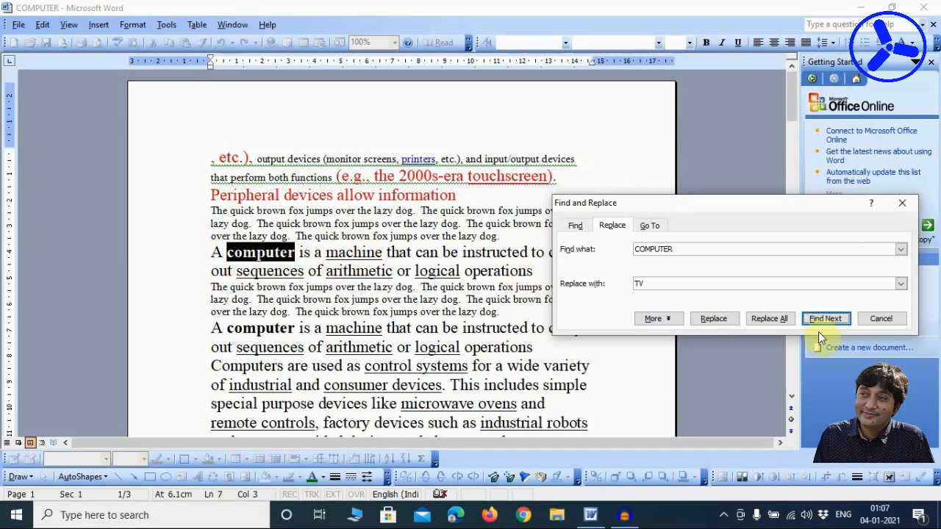
left_click(722, 321)
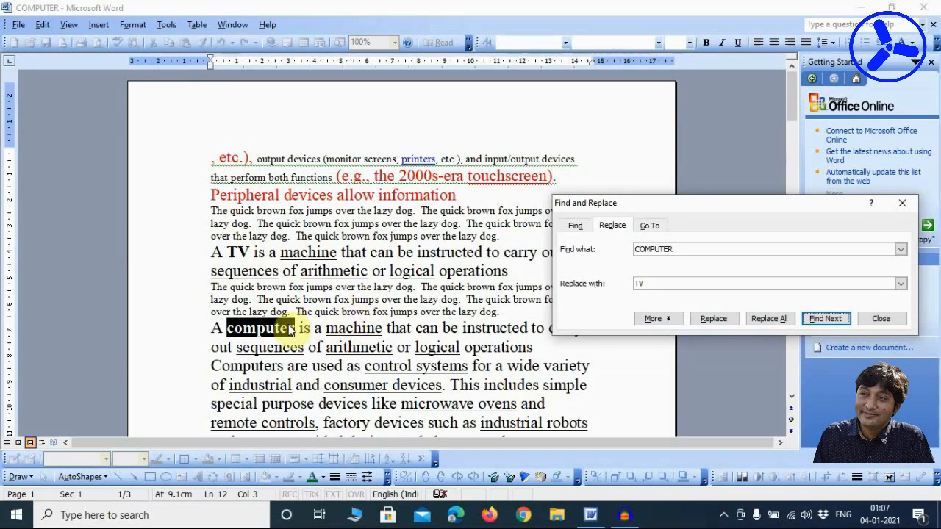
left_click(699, 322)
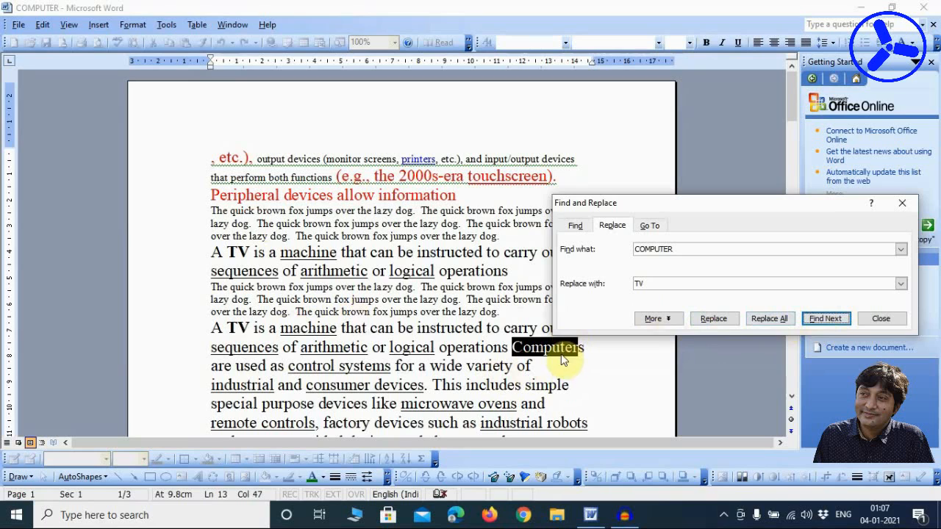
- Skip ahead to the match inside "microcomputer" and replace it with "TV", followed by all remaining occurrences in the document
left_click(816, 323)
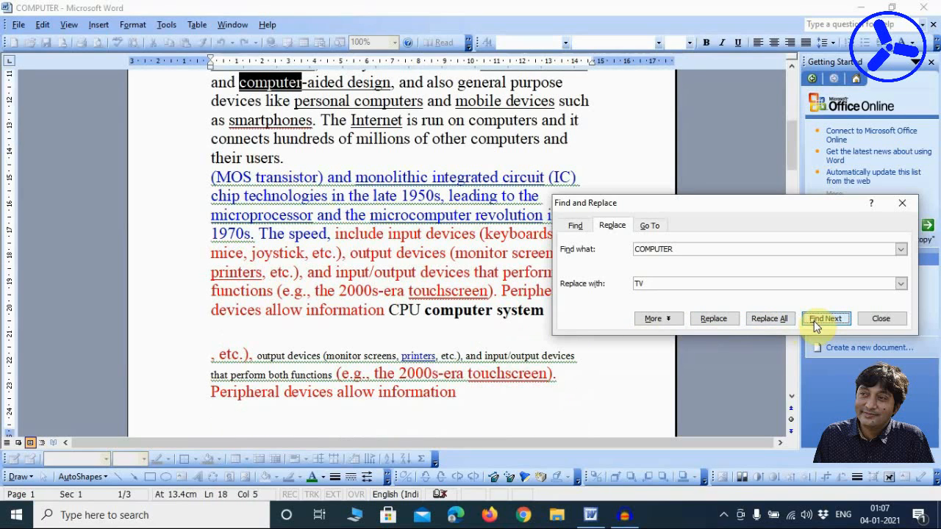
left_click(816, 324)
left_click(816, 324)
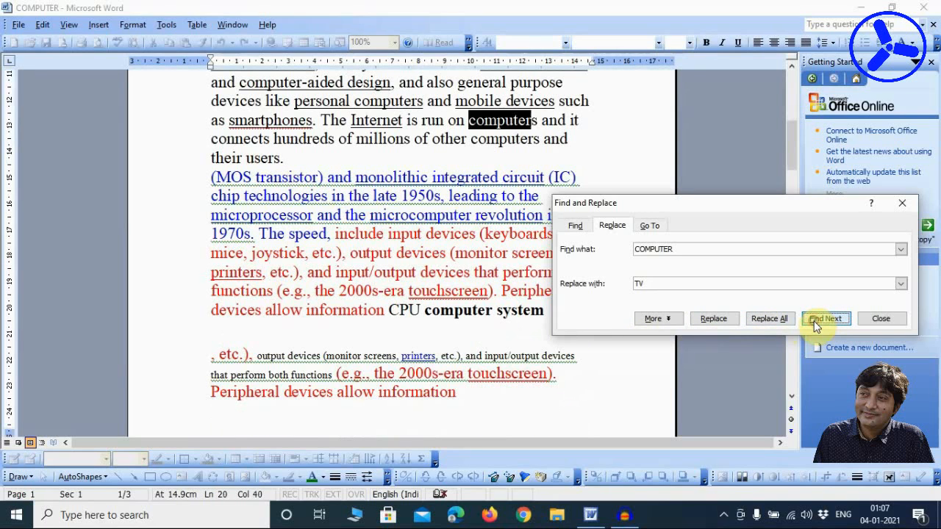
left_click(816, 323)
left_click(816, 323)
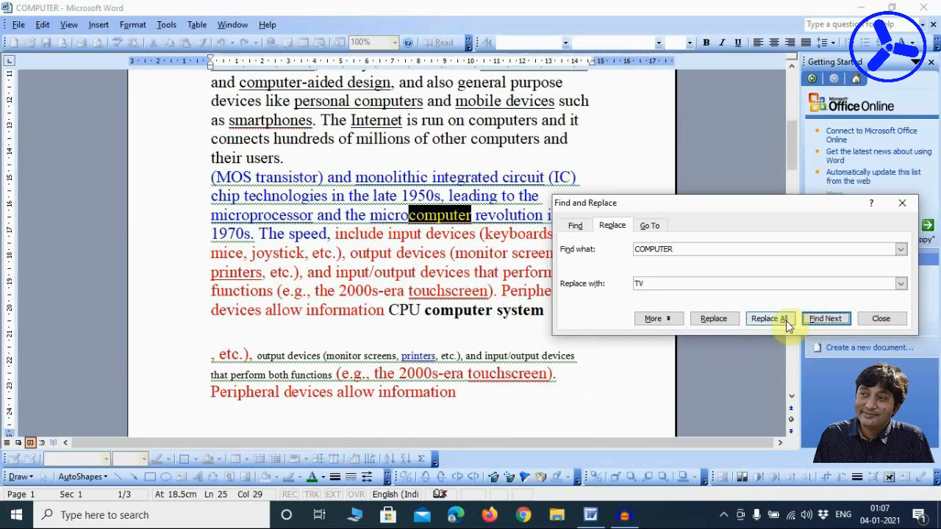
left_click(707, 322)
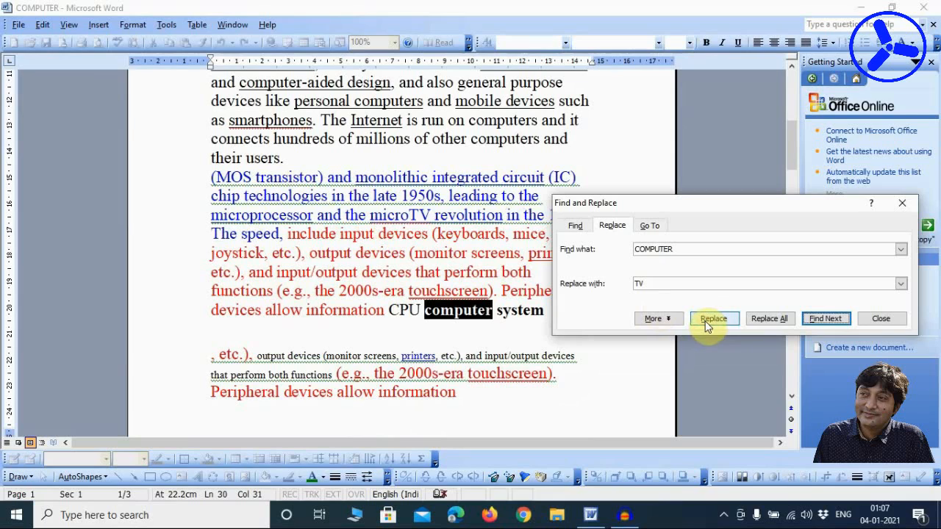
left_click(769, 321)
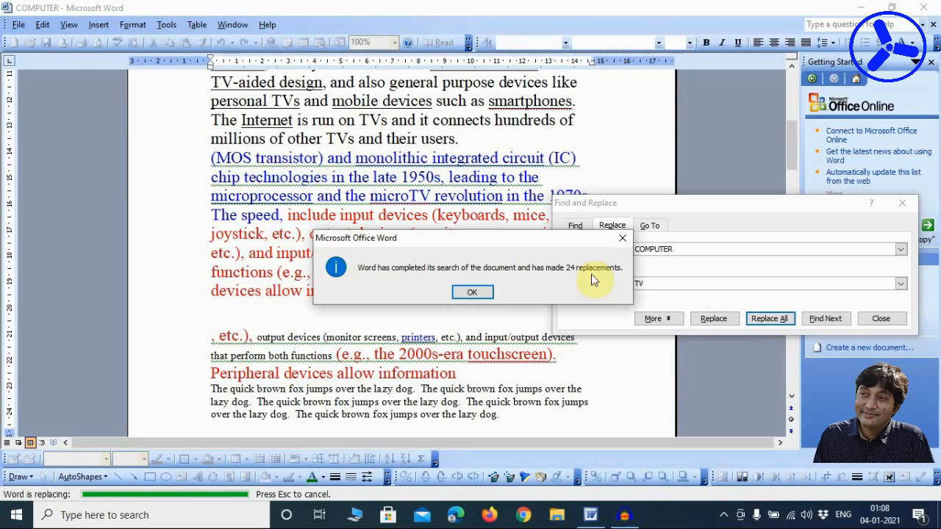
left_click(477, 292)
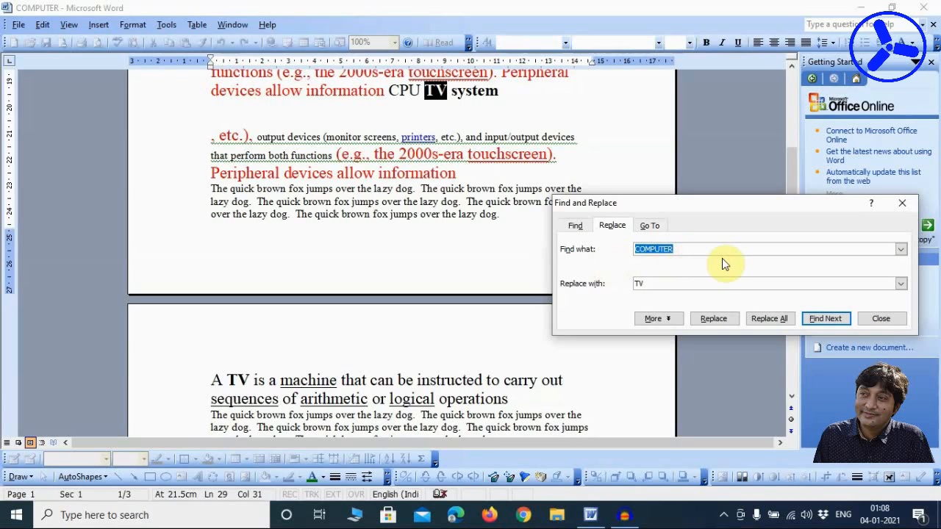
- Replace all occurrences of "TV" in the document with "COMPUTER"
type("TV")
double_click(656, 283)
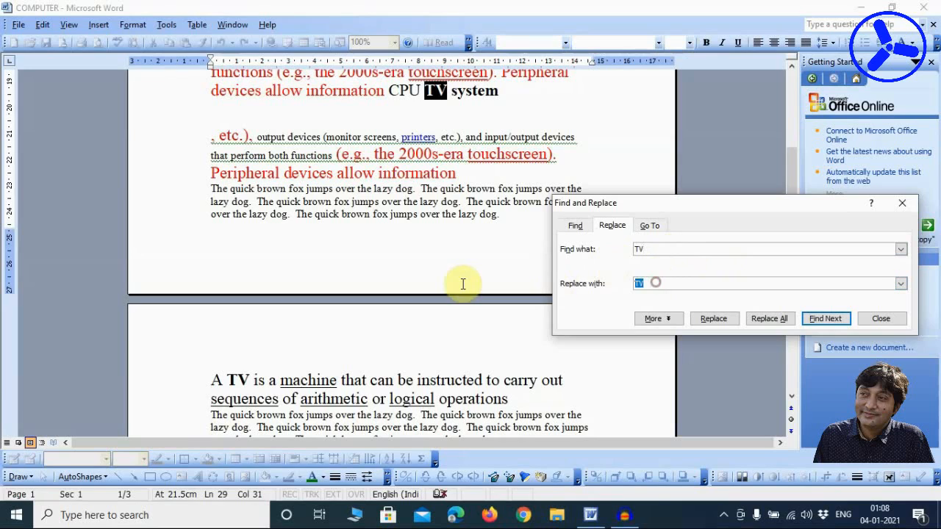
type("COMPUTER")
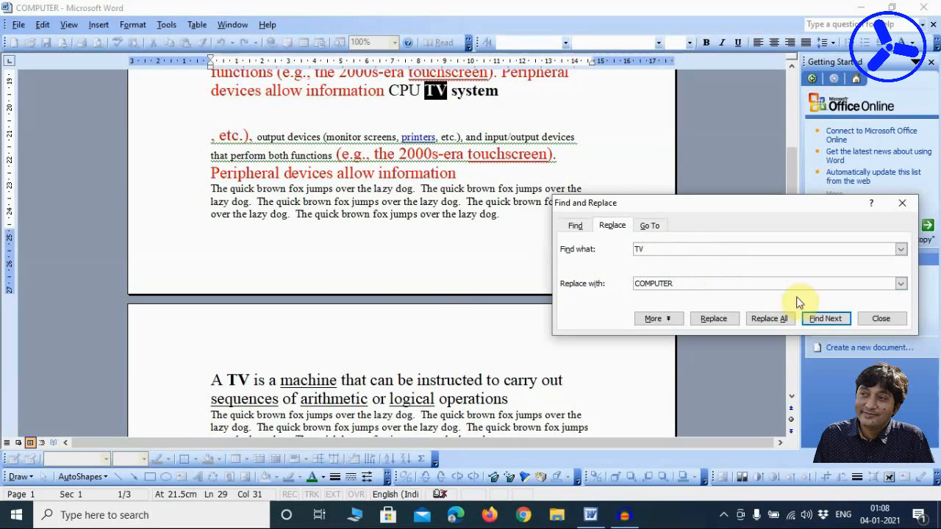
left_click(777, 319)
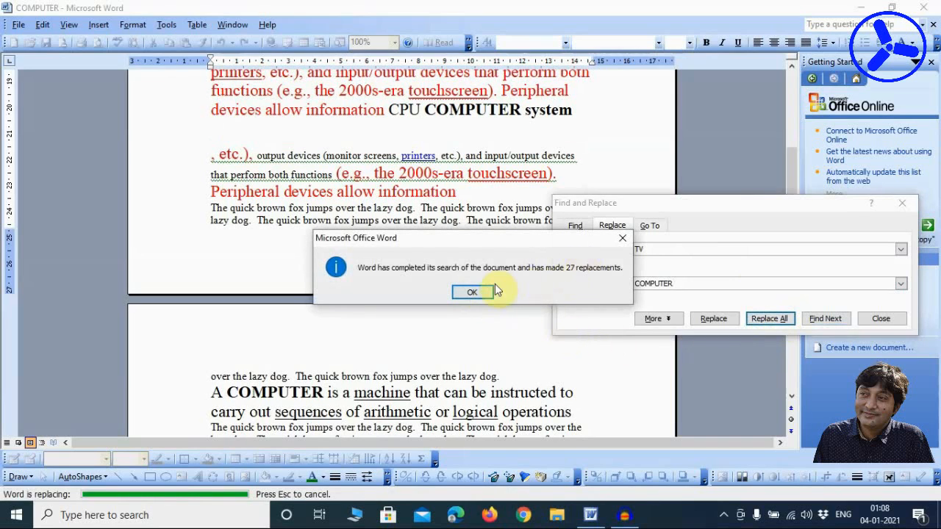
left_click(470, 294)
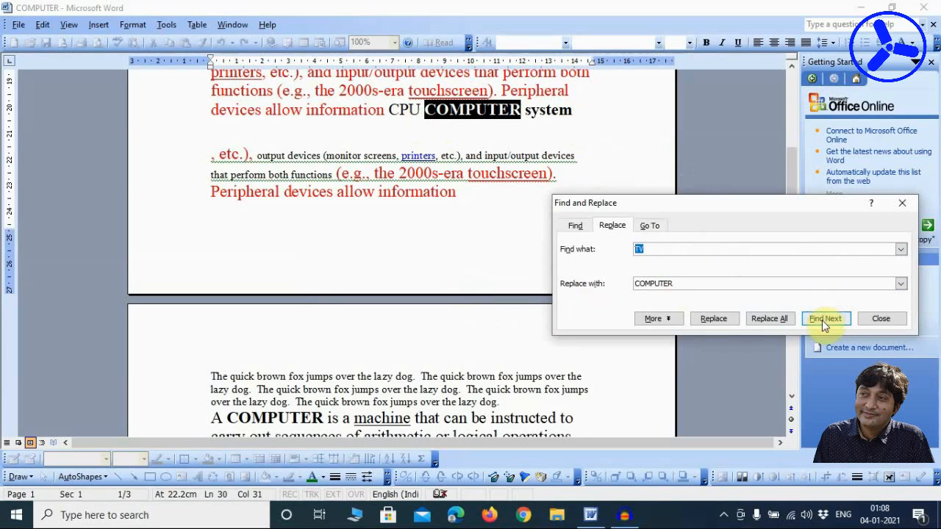
- Expand the extra search options, view the search direction choices, and close the Find and Replace dialog
left_click(668, 320)
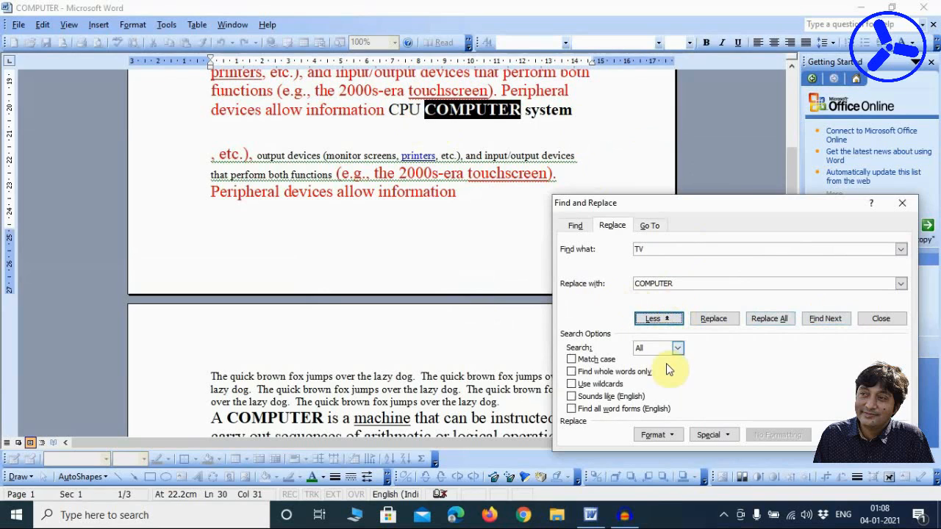
left_click(668, 347)
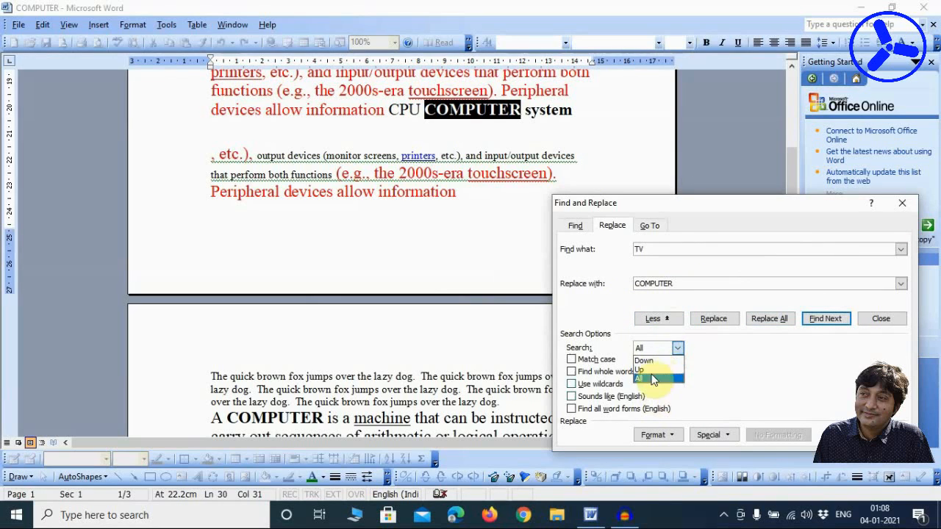
left_click(731, 372)
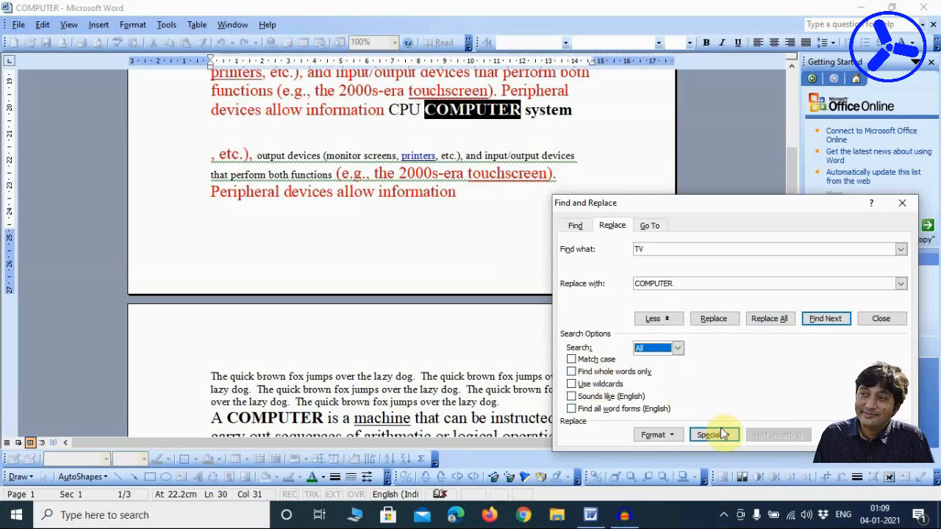
left_click(900, 211)
- Review the replaced words throughout the first page, highlighting "personal COMPUTERs" as an example
left_click(360, 213)
scroll(360, 213, "up", 2)
scroll(359, 214, "up", 6)
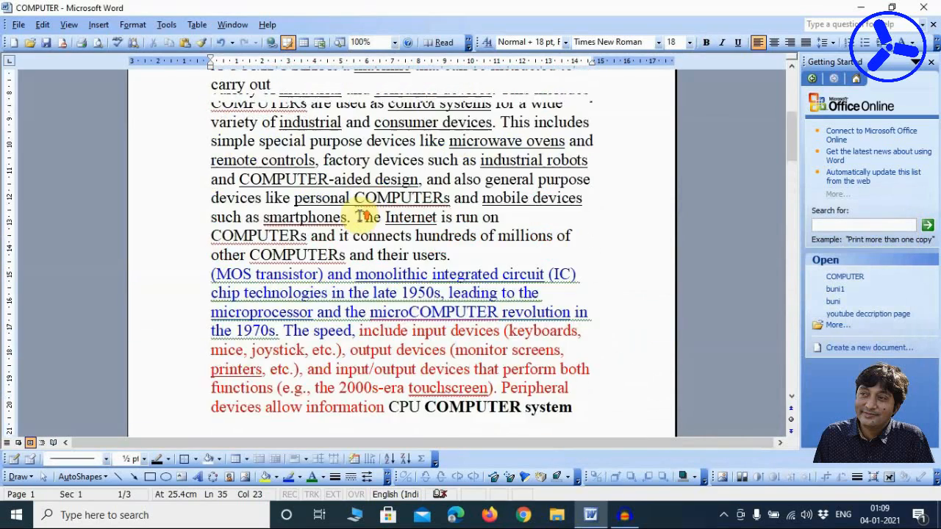
scroll(359, 213, "up", 1)
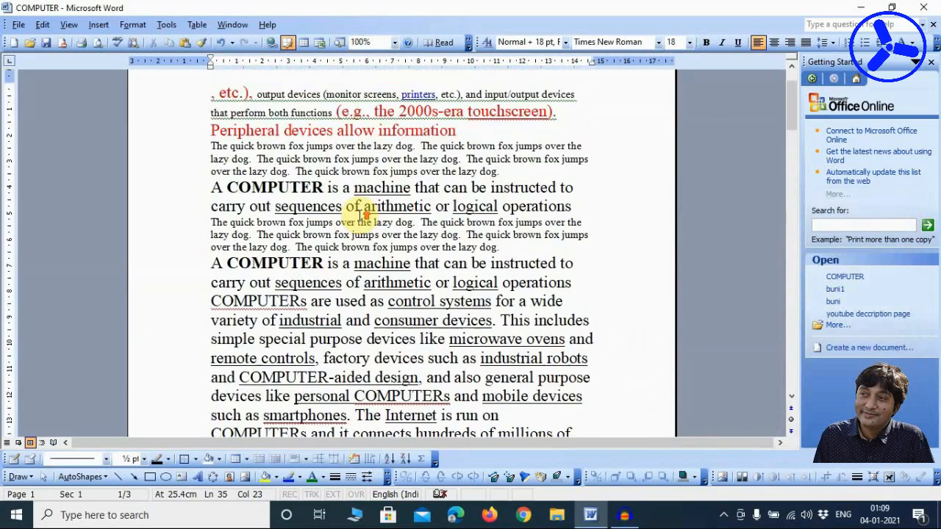
scroll(463, 248, "down", 3)
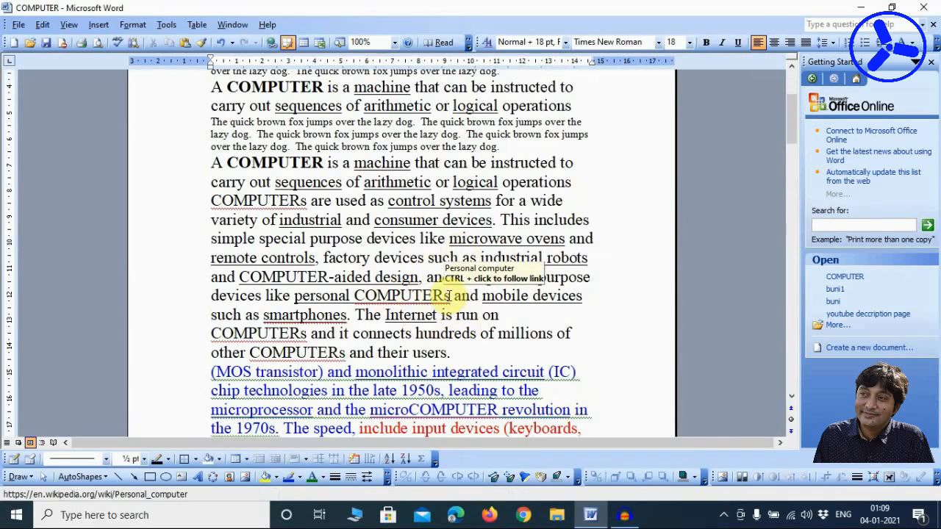
left_click_drag(453, 297, 392, 296)
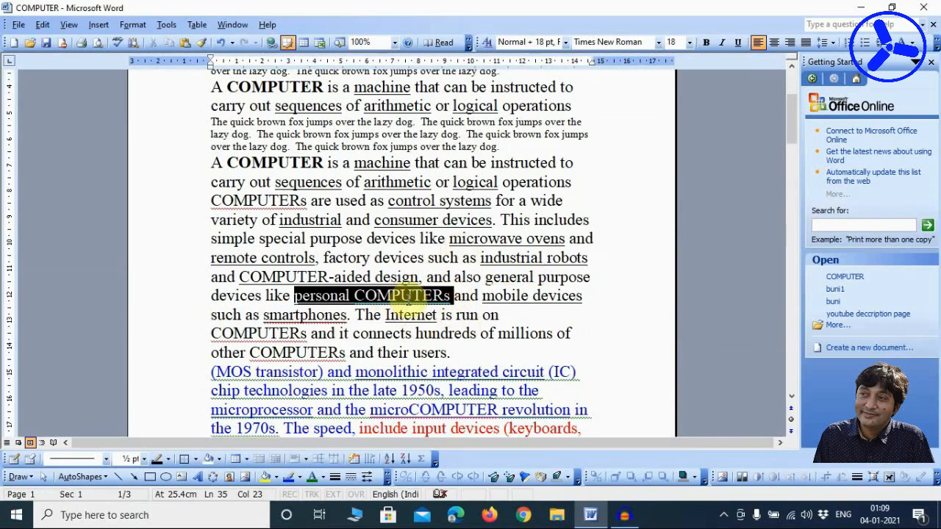
left_click(508, 334)
scroll(432, 223, "up", 3)
left_click(435, 224)
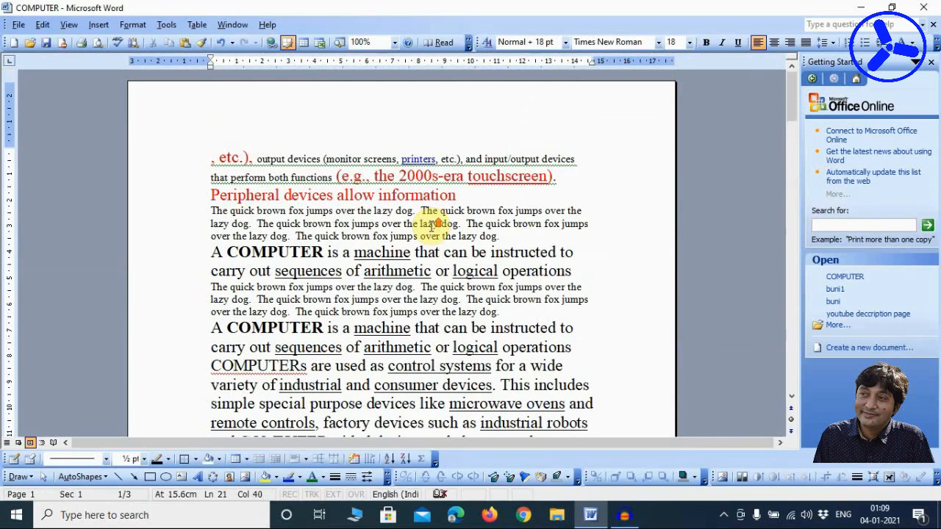
- Set up a Find search for "COMPUTER", turning whole-word matching on and back off
left_click(294, 235)
left_click(43, 25)
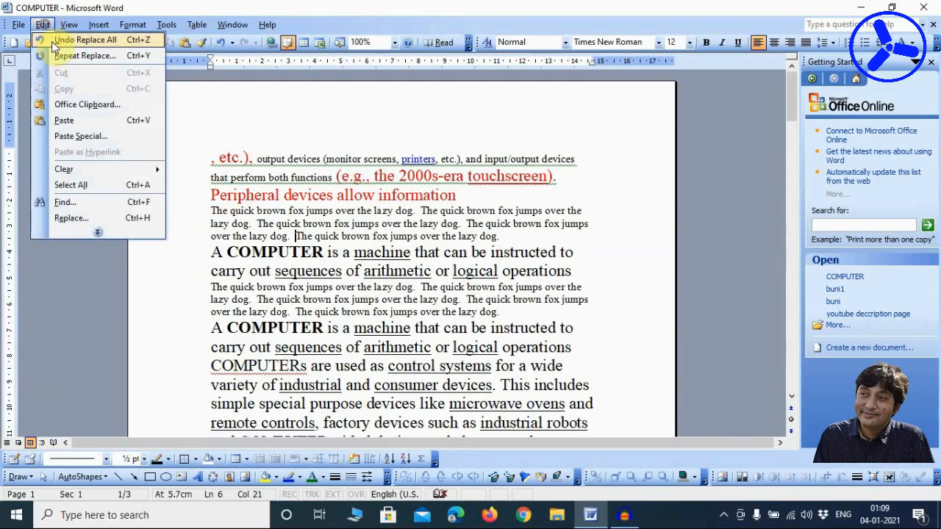
left_click(68, 218)
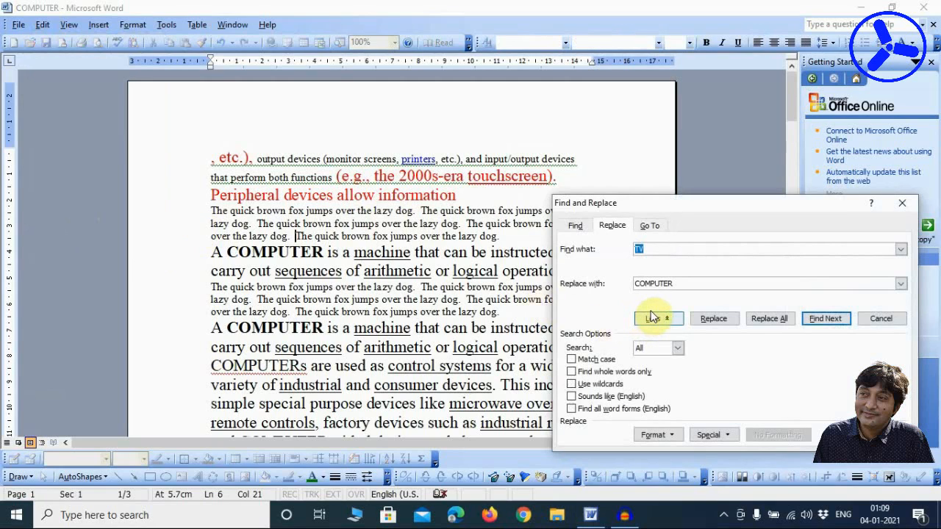
left_click(576, 226)
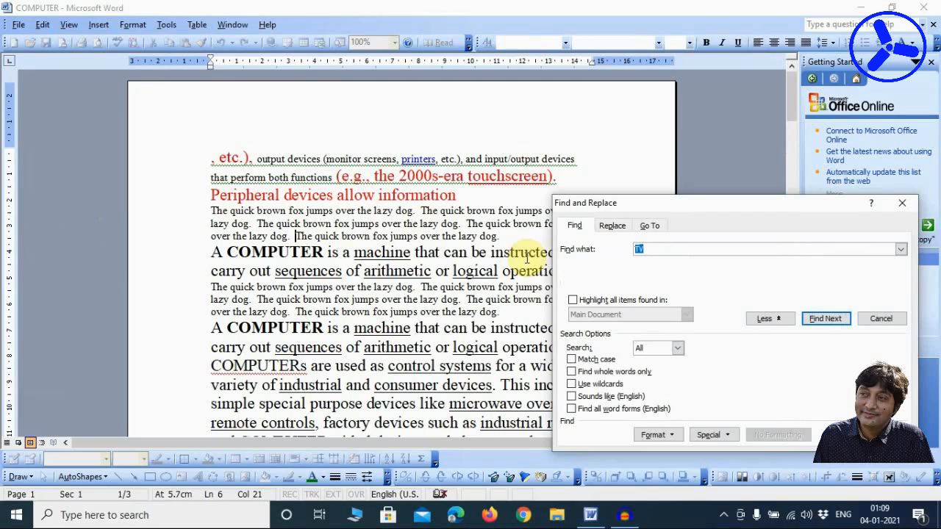
type("COMPUTER")
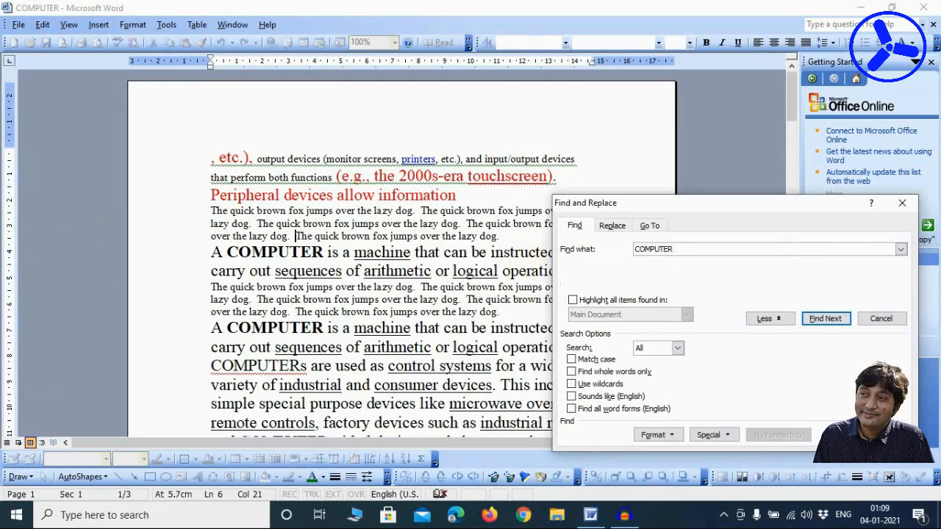
left_click(619, 372)
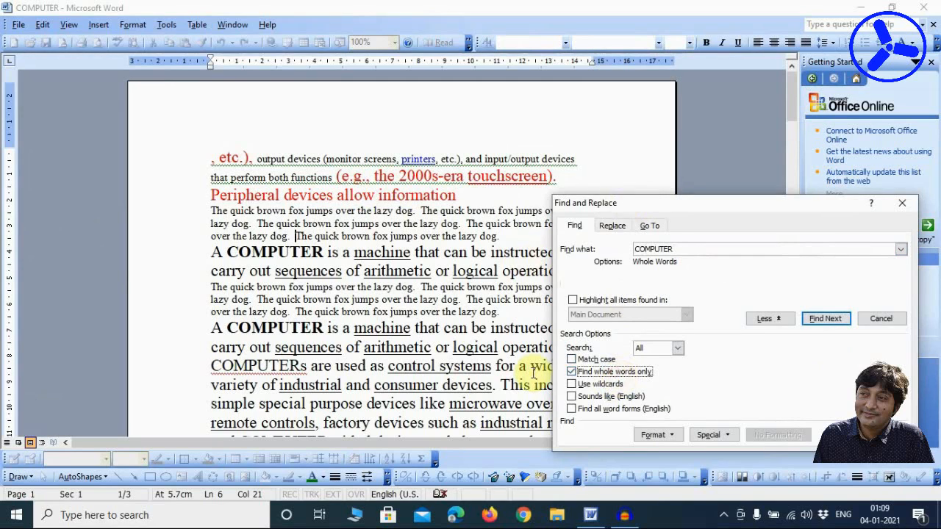
left_click(625, 373)
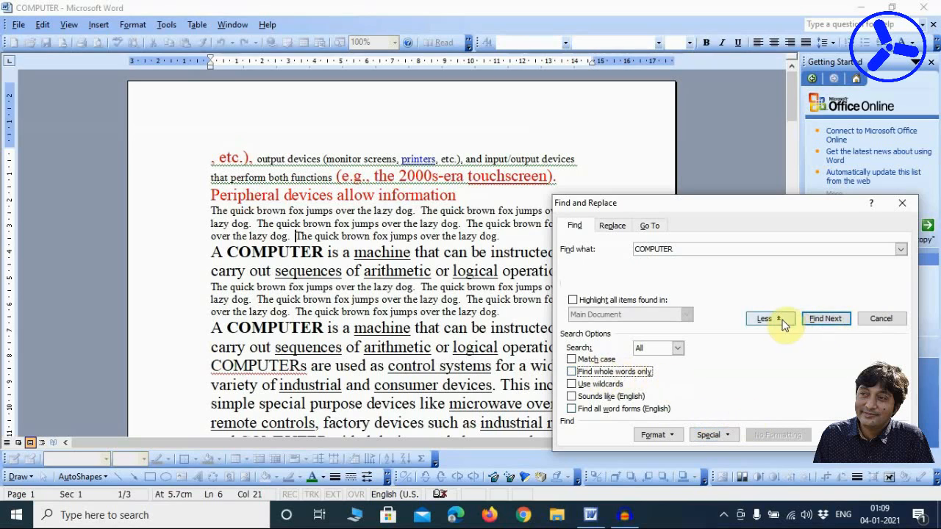
- Step forward through the first three matches of "COMPUTER" on the first page
left_click(823, 319)
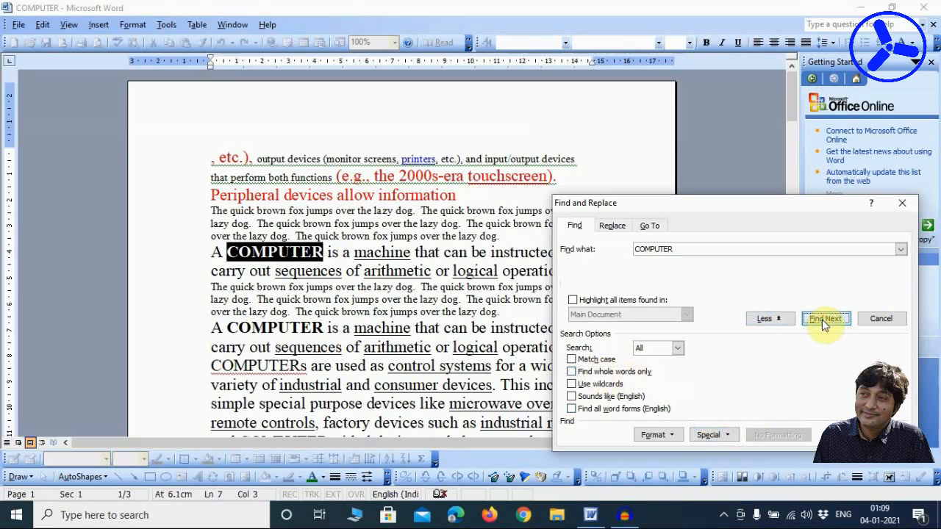
left_click(823, 320)
left_click(824, 319)
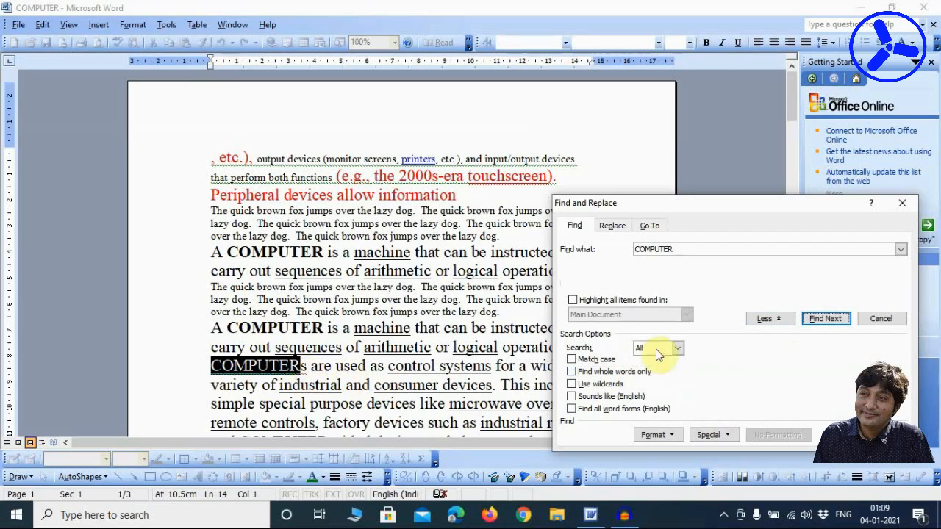
left_click(221, 157)
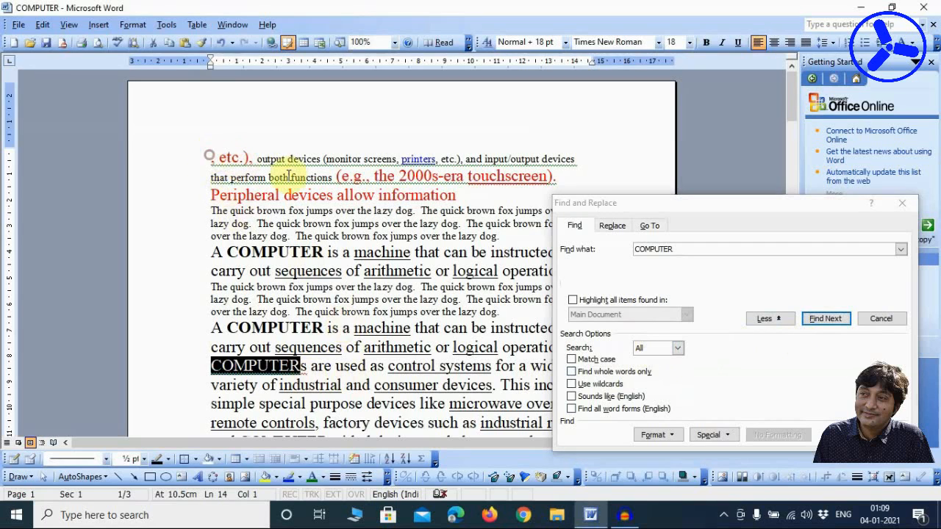
- Set the search direction to Up, step back through the earlier matches, and decline continuing from the document's end
left_click(764, 321)
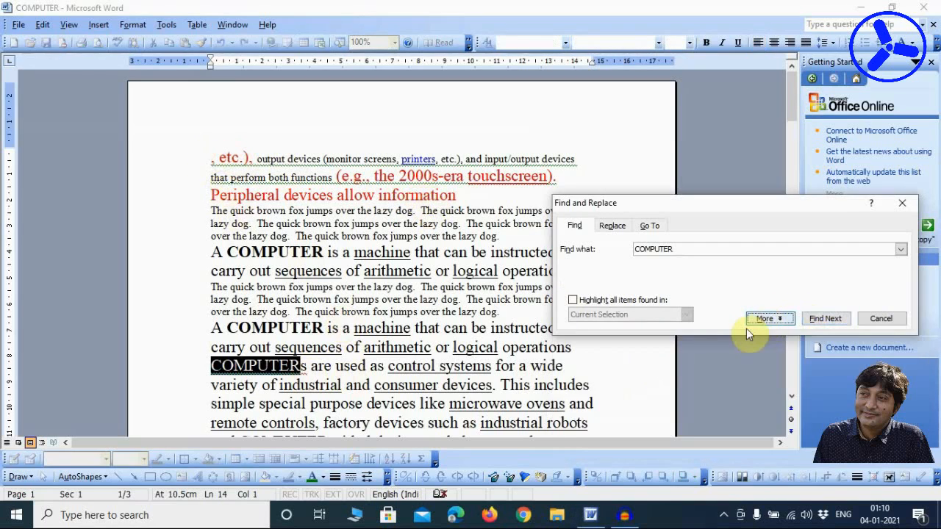
left_click(754, 323)
left_click(658, 350)
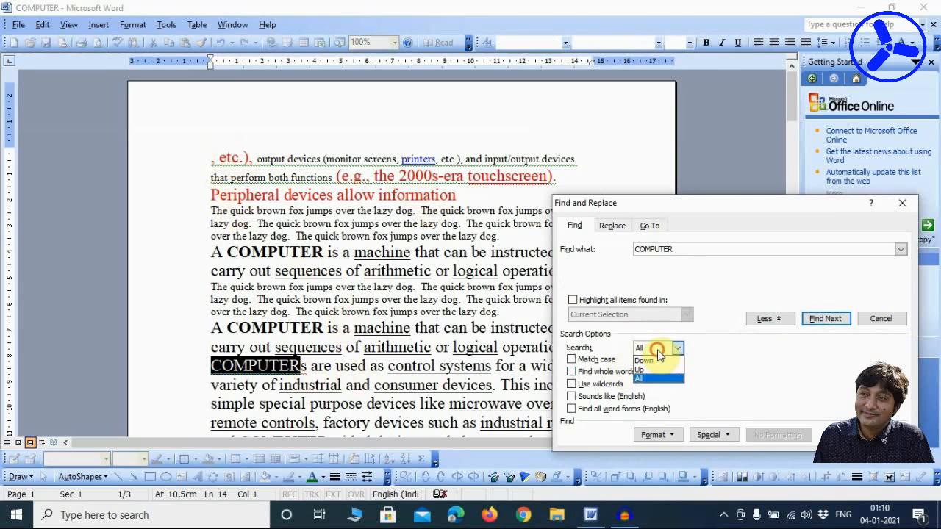
left_click(641, 370)
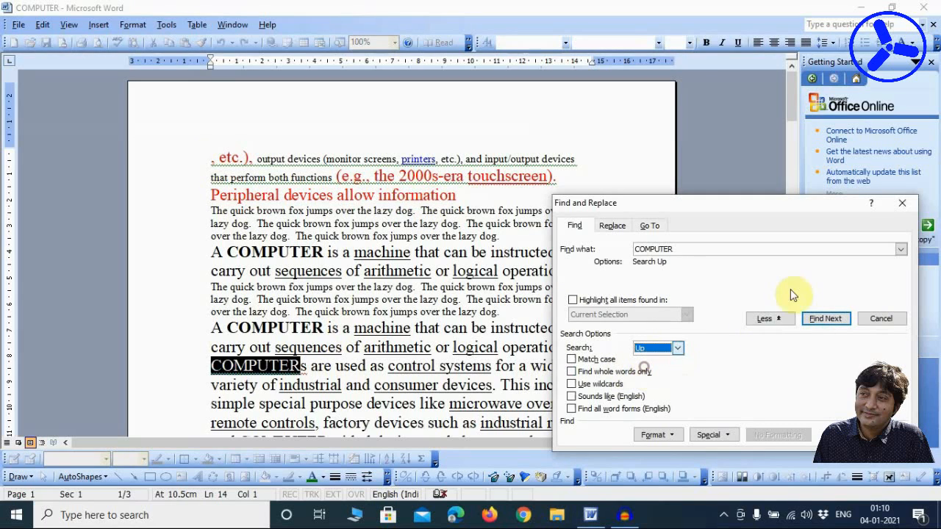
left_click(818, 319)
left_click(817, 319)
left_click(823, 319)
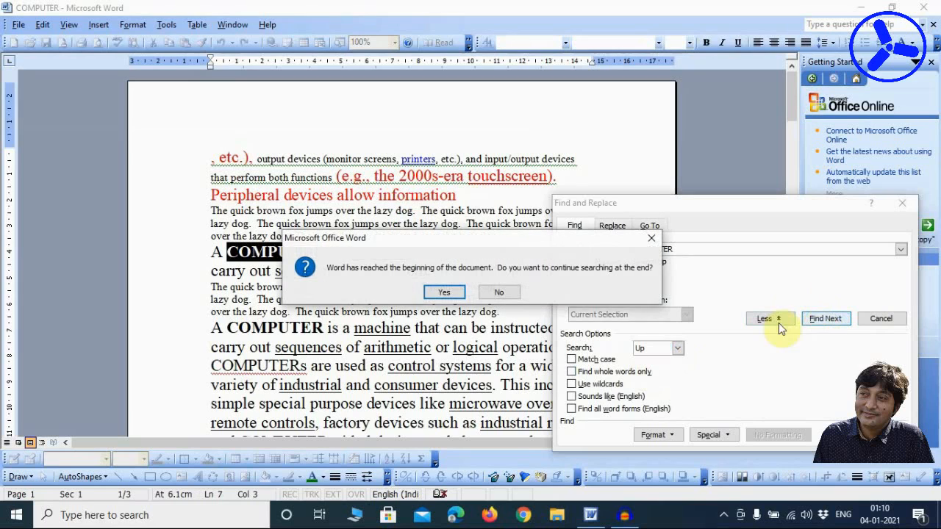
left_click(498, 293)
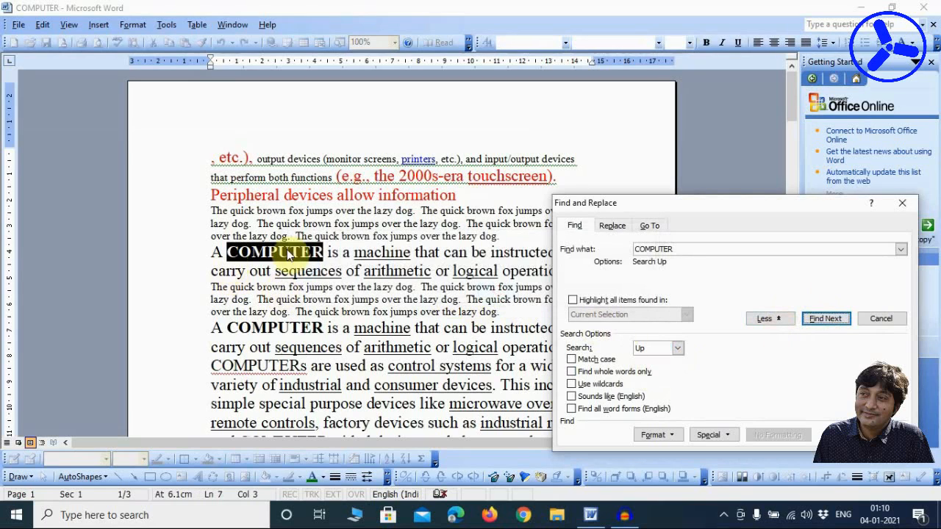
- Set the search direction to All, restrict the search to whole words only, and step through the next three matches
left_click(654, 349)
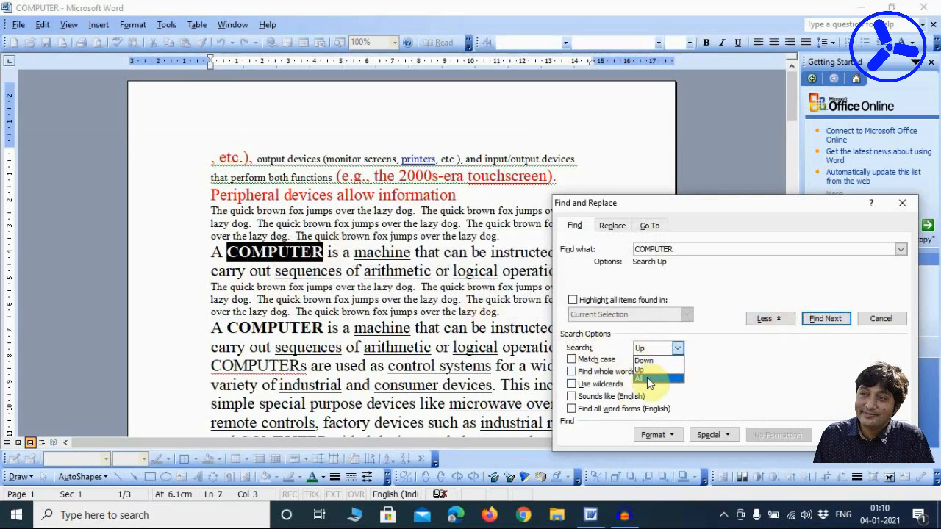
left_click(641, 377)
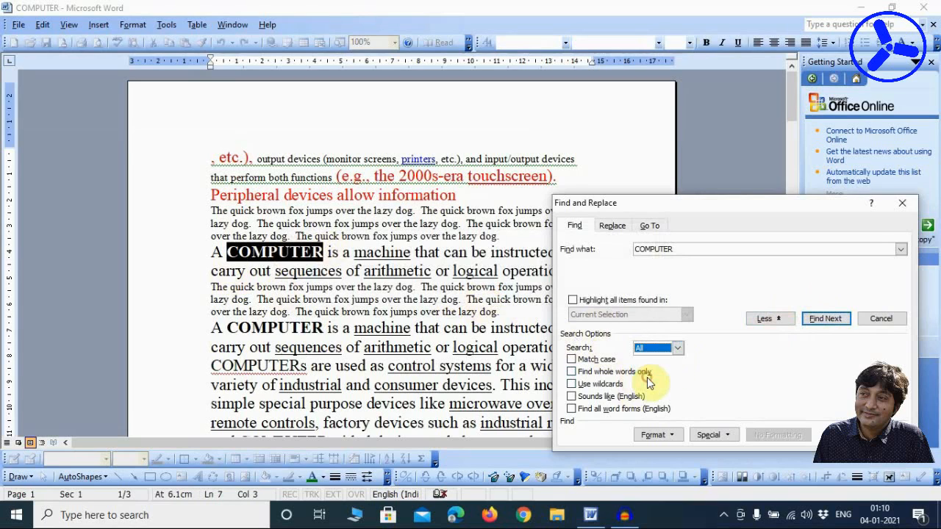
left_click(573, 374)
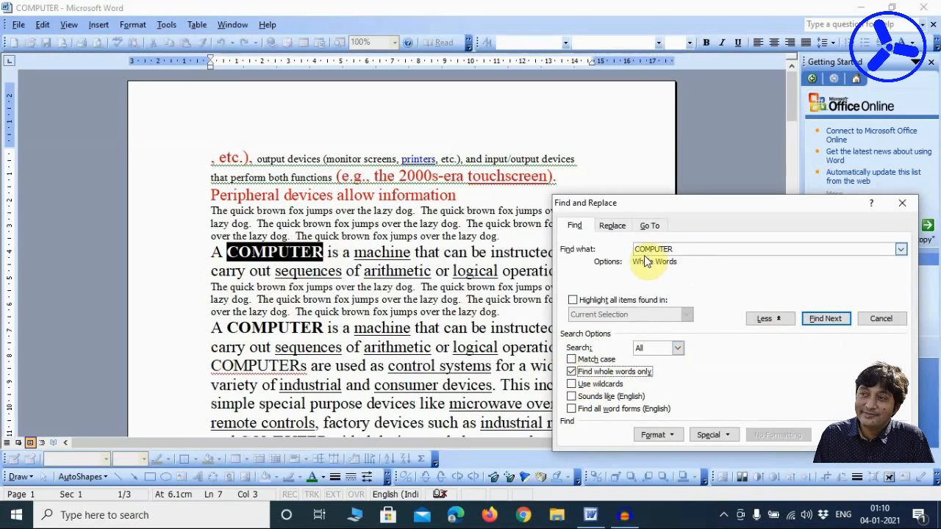
left_click(824, 323)
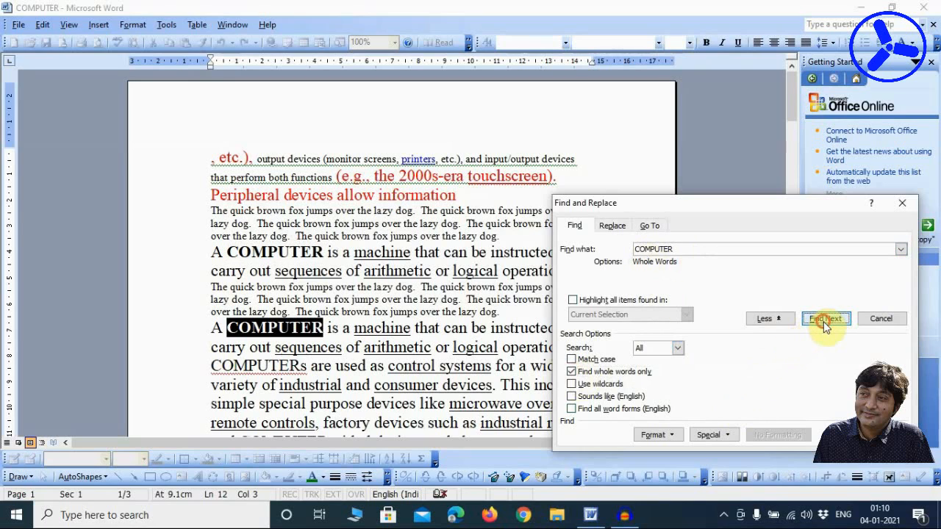
left_click(824, 322)
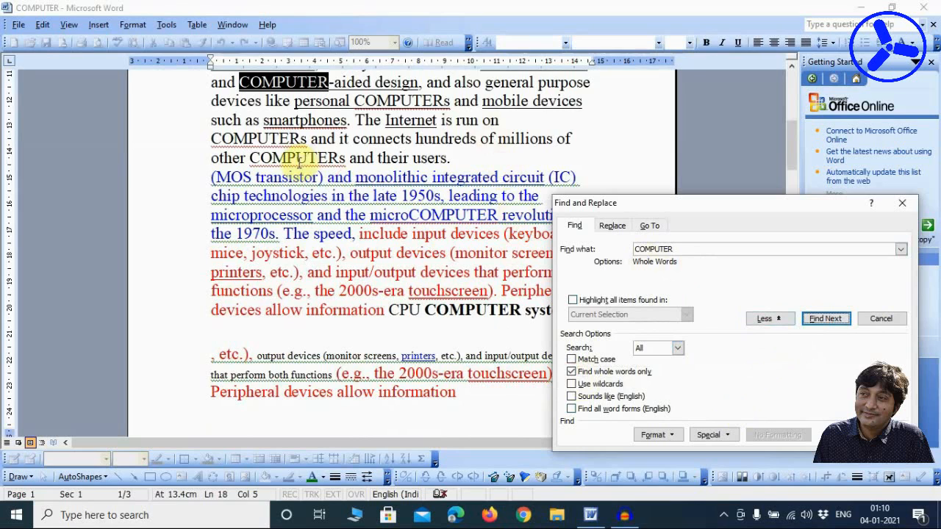
scroll(298, 160, "up", 2)
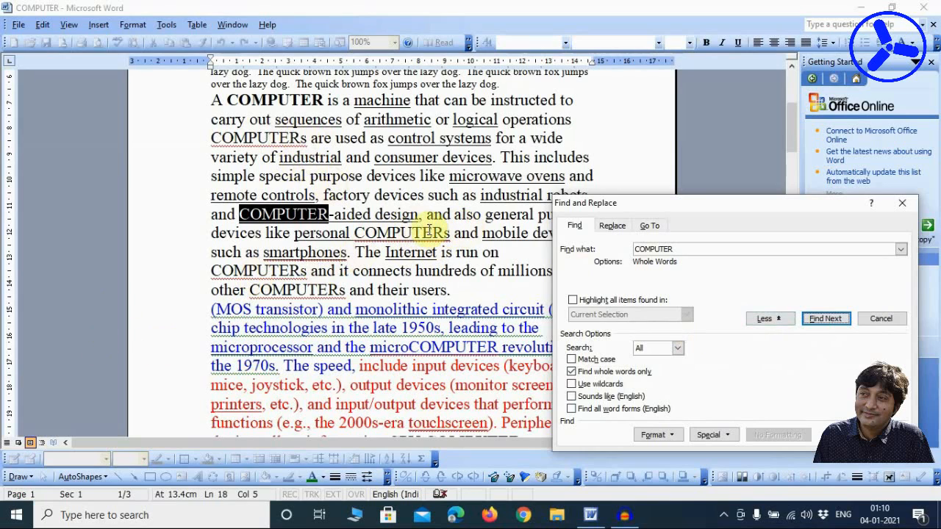
left_click(827, 319)
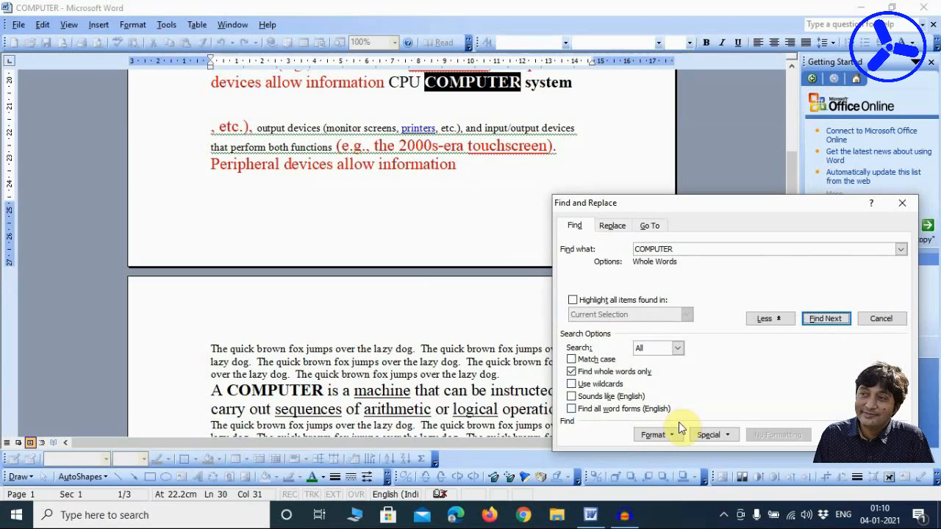
- Collapse the extra search options, view the Go To settings, and close the Find and Replace dialog
left_click(769, 320)
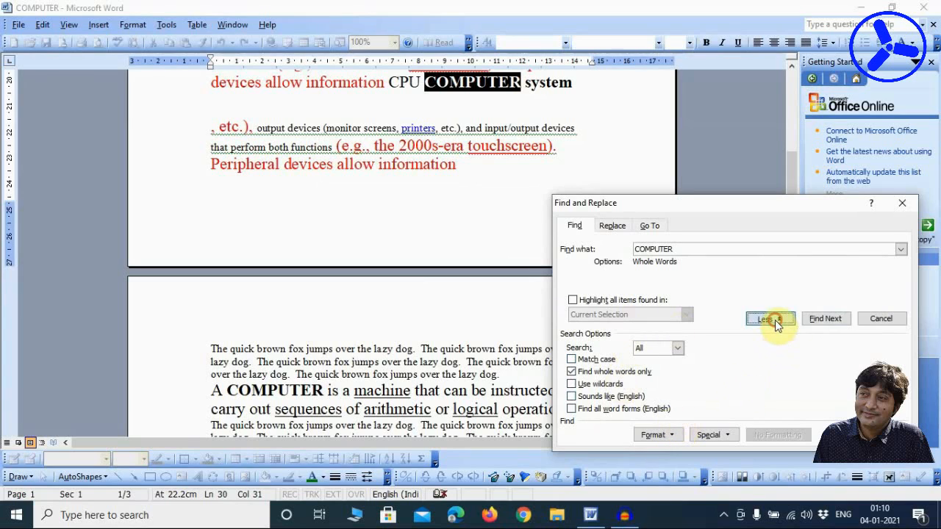
left_click(651, 229)
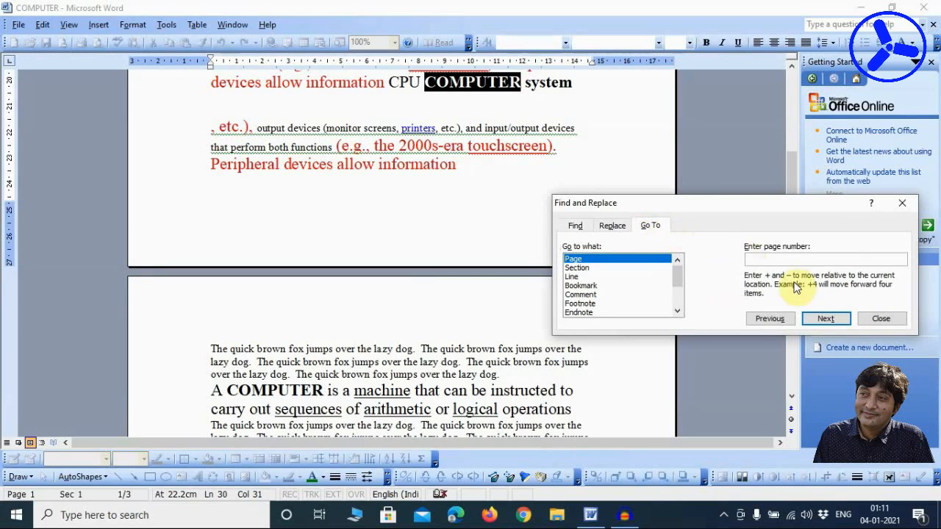
left_click(869, 325)
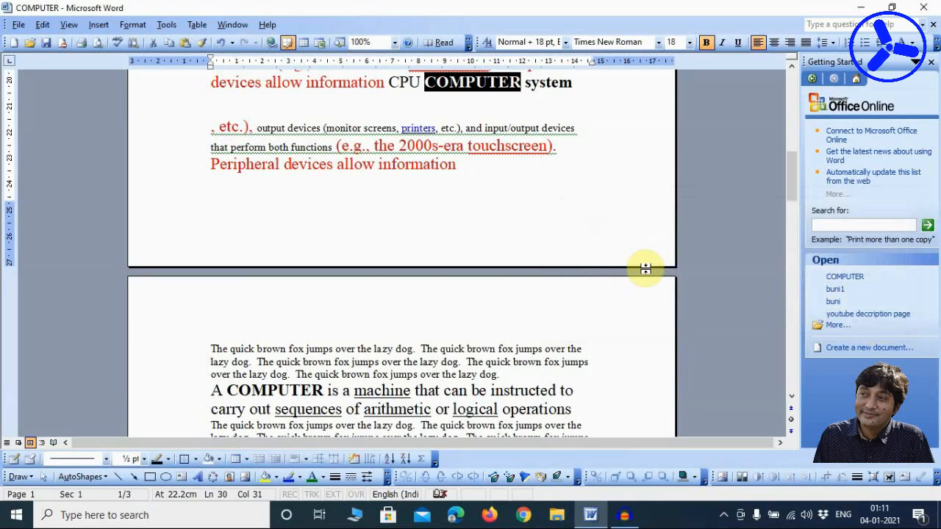
- Place the insertion point after the opening comma in the document's first line and open the Go To dialog
scroll(643, 269, "down", 1)
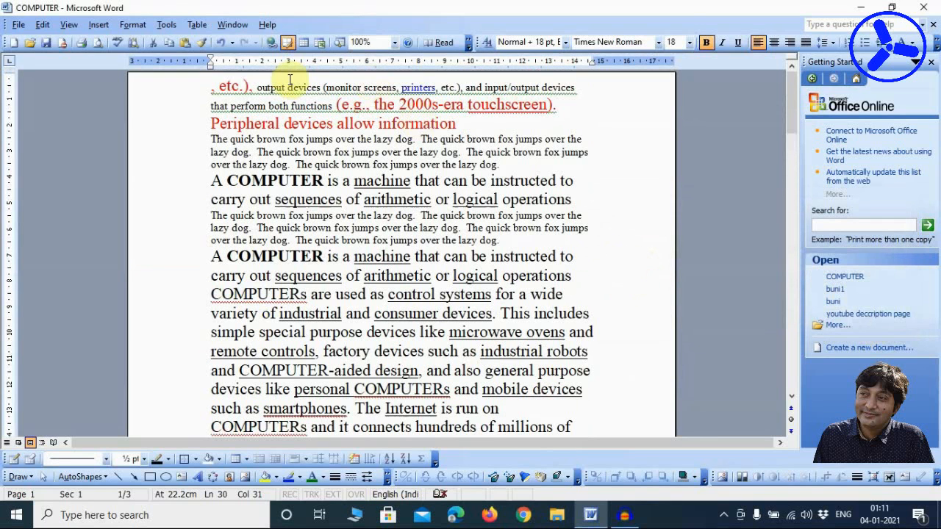
left_click(214, 86)
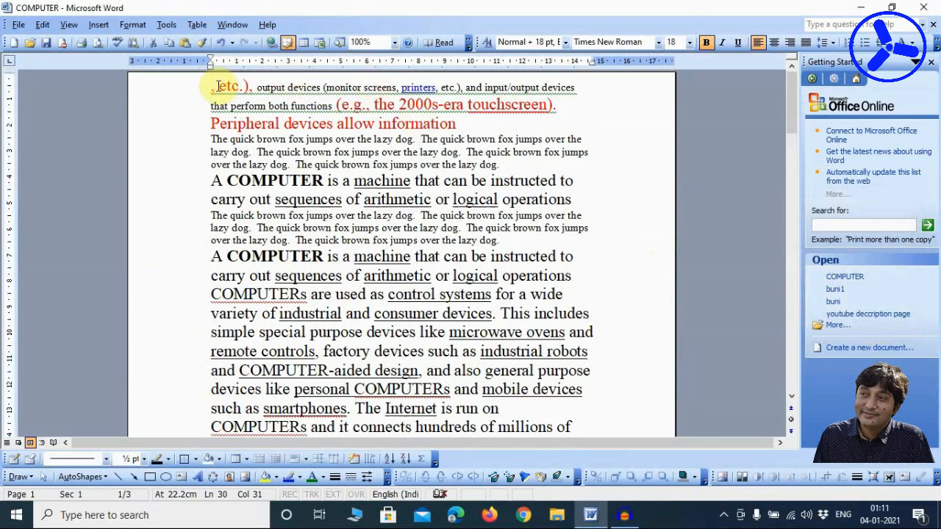
left_click(42, 24)
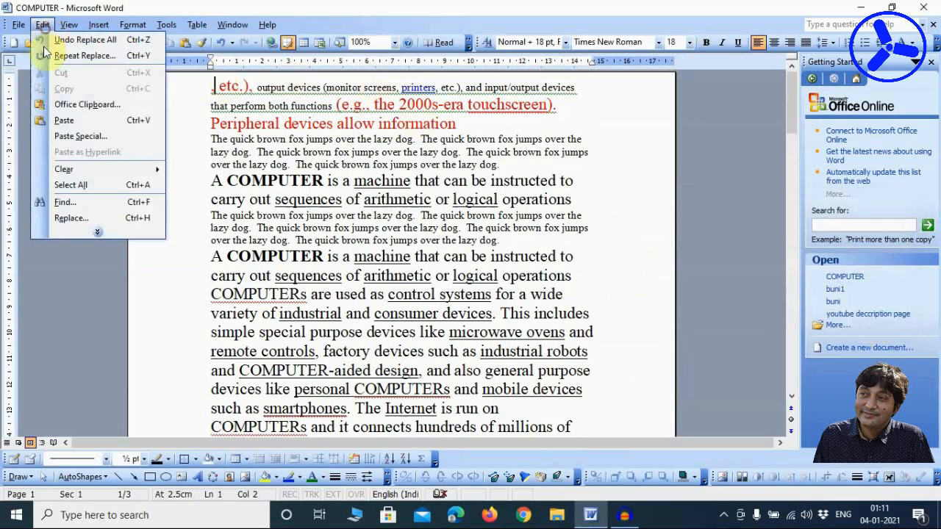
left_click(52, 232)
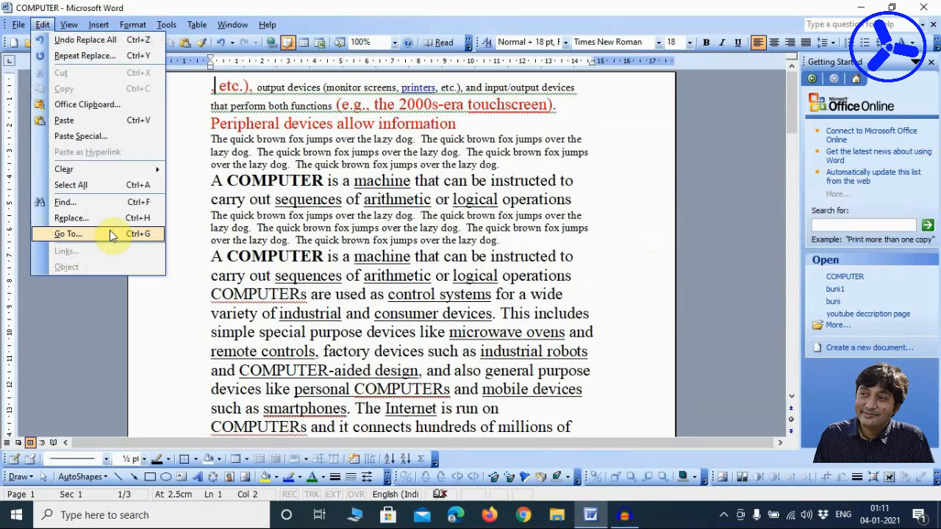
left_click(109, 232)
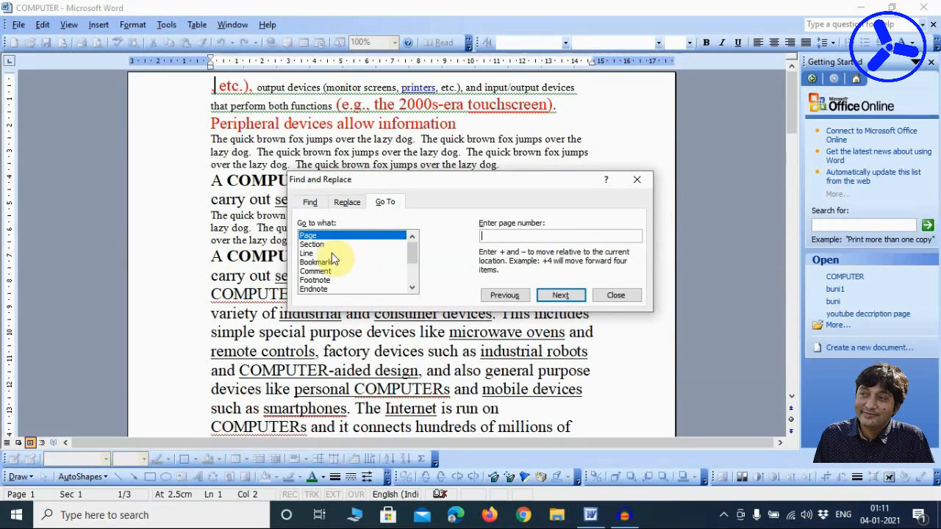
- Look through the available Go To target types, keep Page as the target, and jump to page 2
left_click(411, 290)
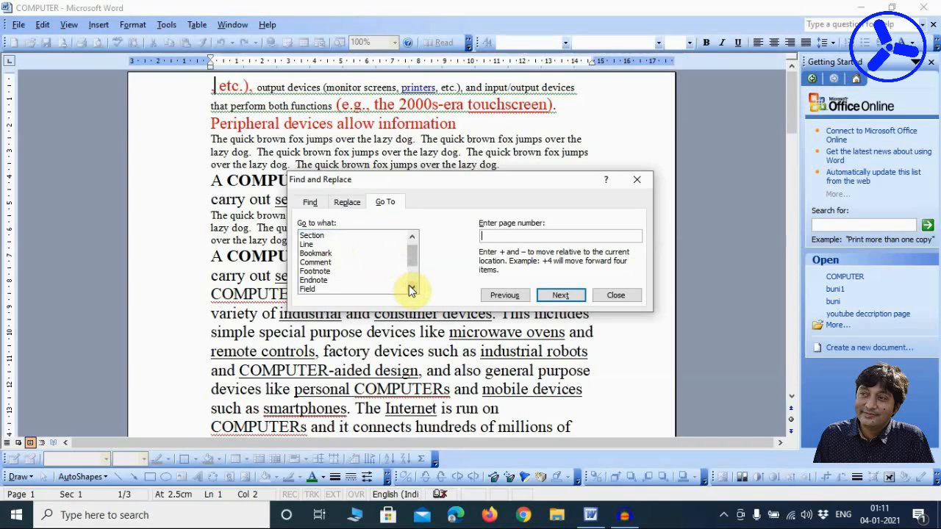
left_click(411, 290)
left_click(411, 290)
left_click(411, 290)
left_click(411, 290)
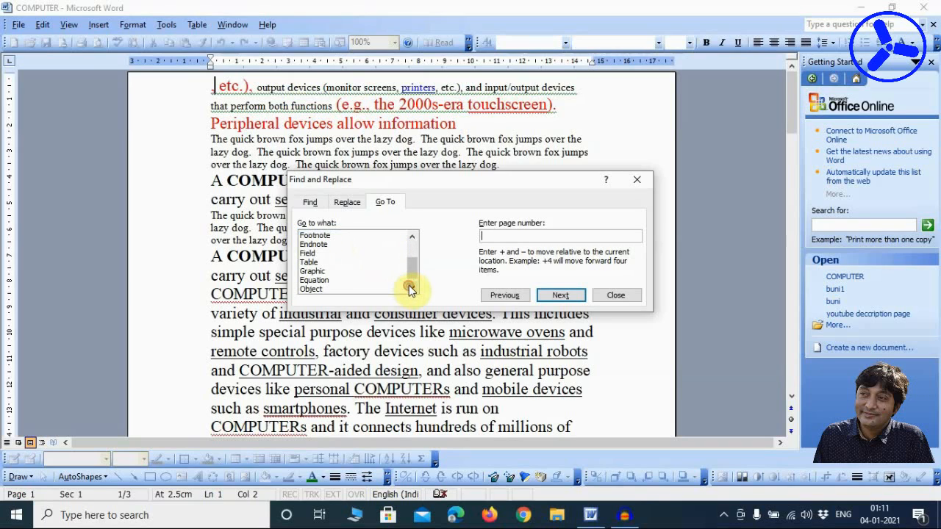
left_click(411, 290)
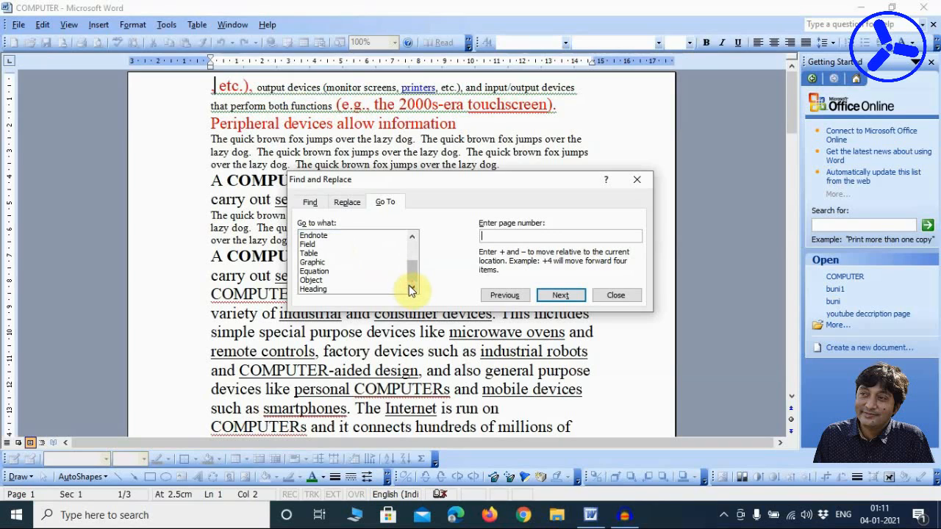
left_click_drag(414, 277, 409, 252)
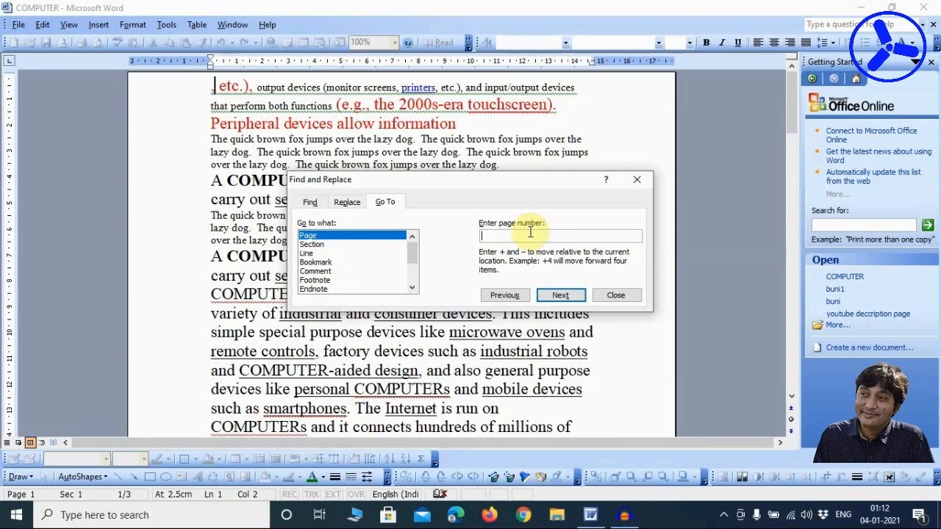
type("2")
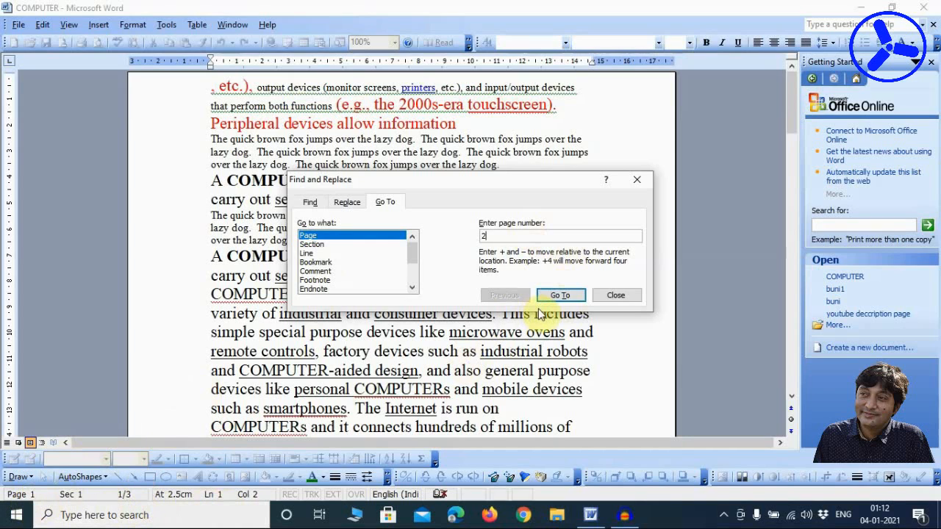
left_click(561, 297)
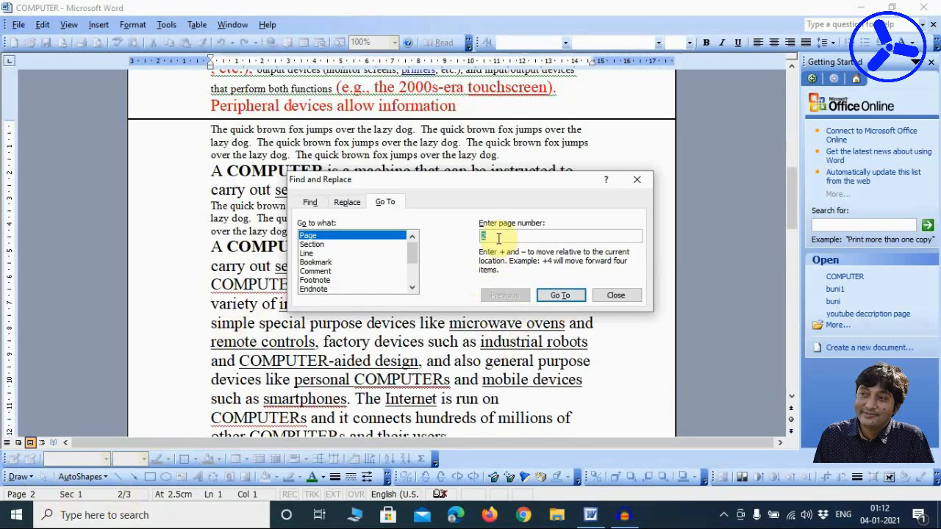
- Jump back to page 1 of the document with Go To
type("1")
left_click(557, 295)
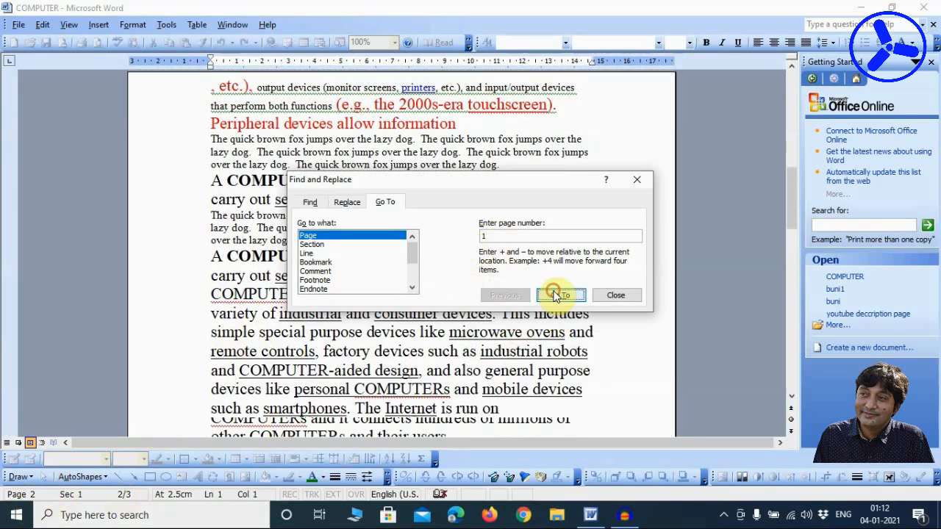
- Switch the Go To target to Line and jump to line 100, then to line 50
left_click(317, 253)
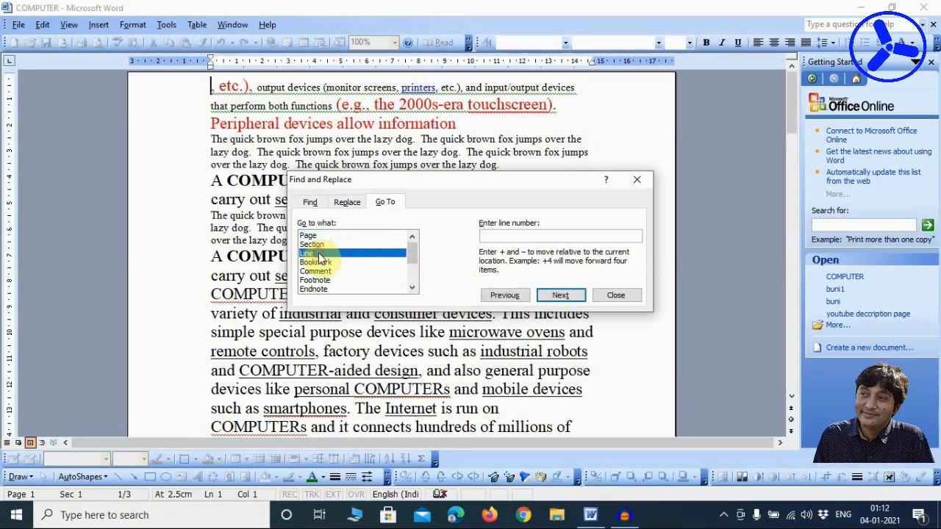
left_click(505, 236)
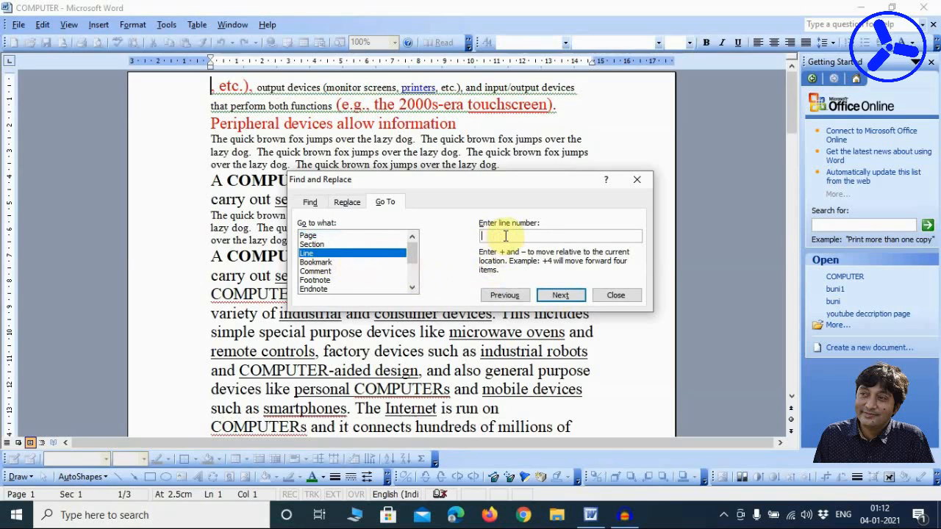
type("100")
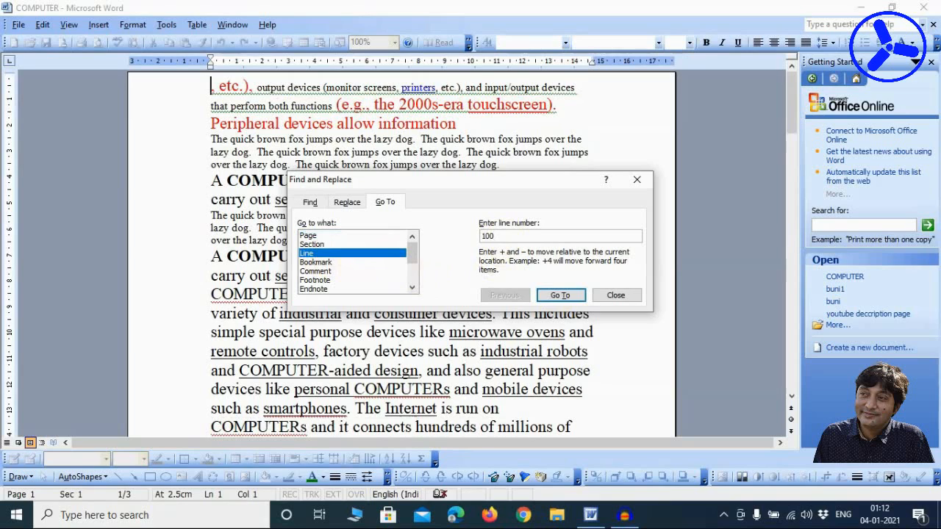
left_click(560, 294)
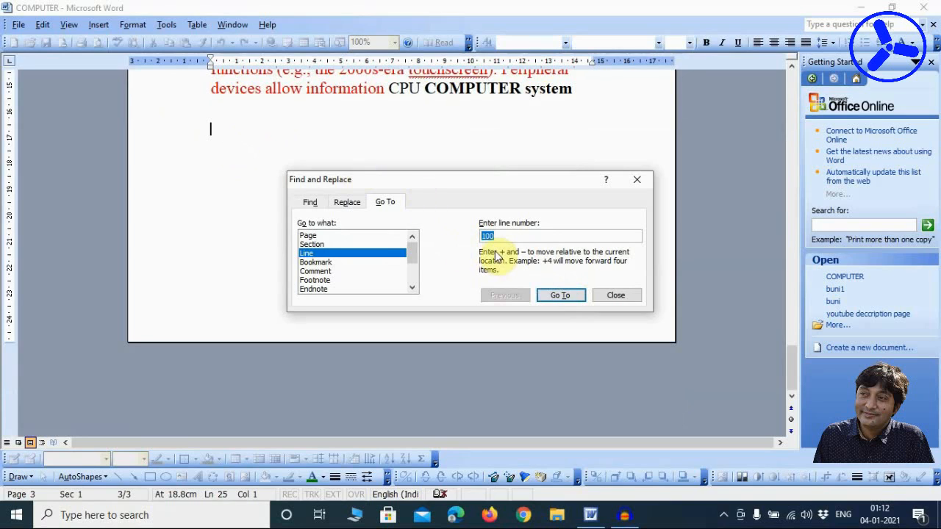
type("50")
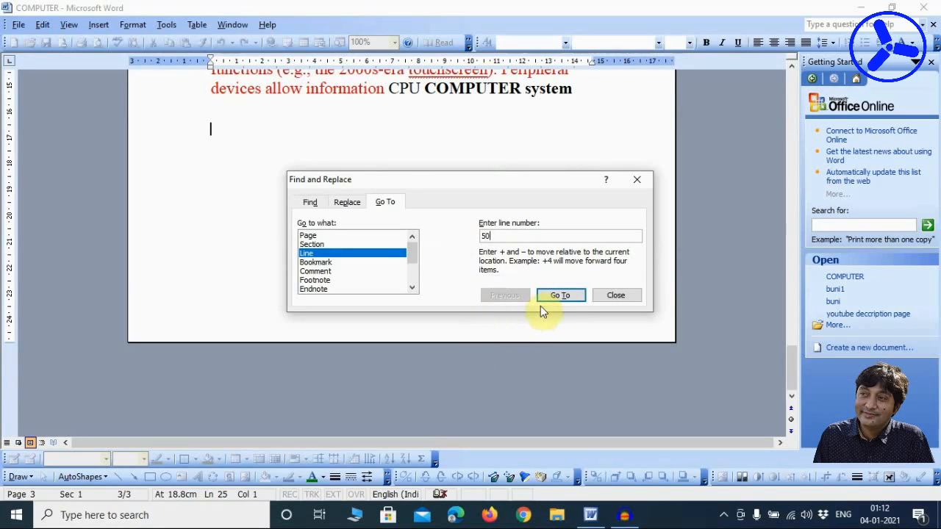
left_click(556, 296)
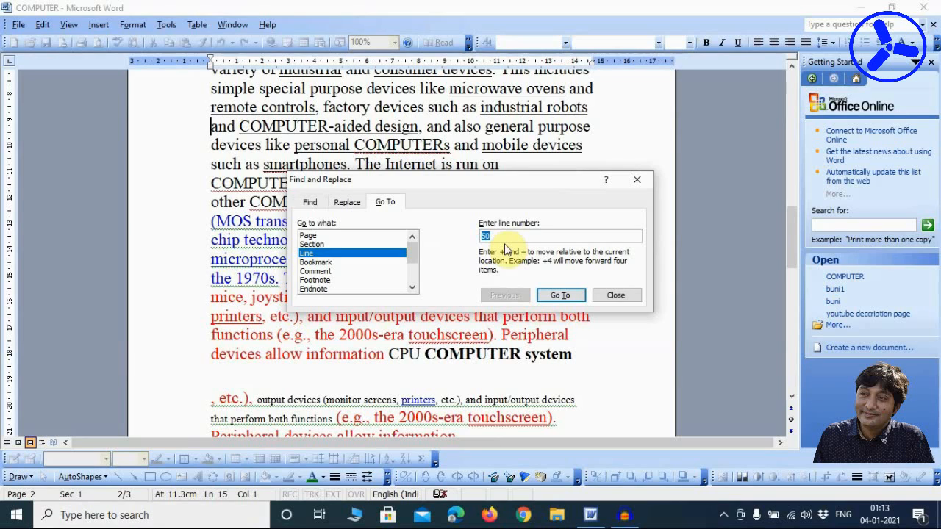
- View the Go To settings for Section, Bookmark, Comment, Footnote and Endnote, and close the Find and Replace dialog
left_click(323, 244)
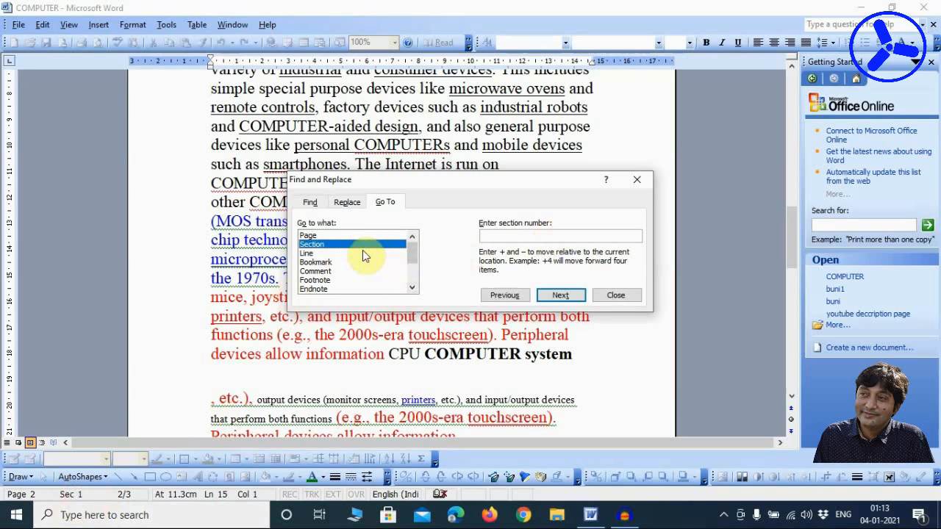
left_click(316, 263)
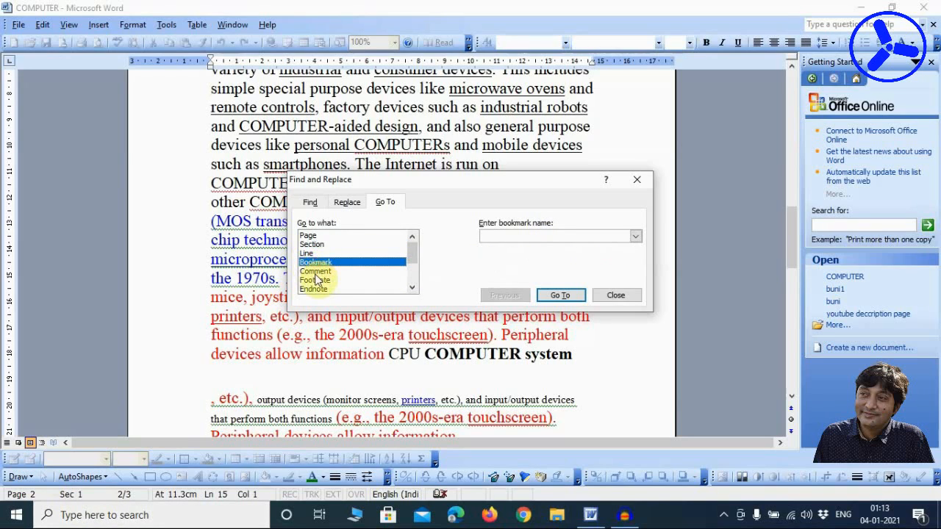
left_click(316, 271)
left_click(315, 280)
left_click(315, 289)
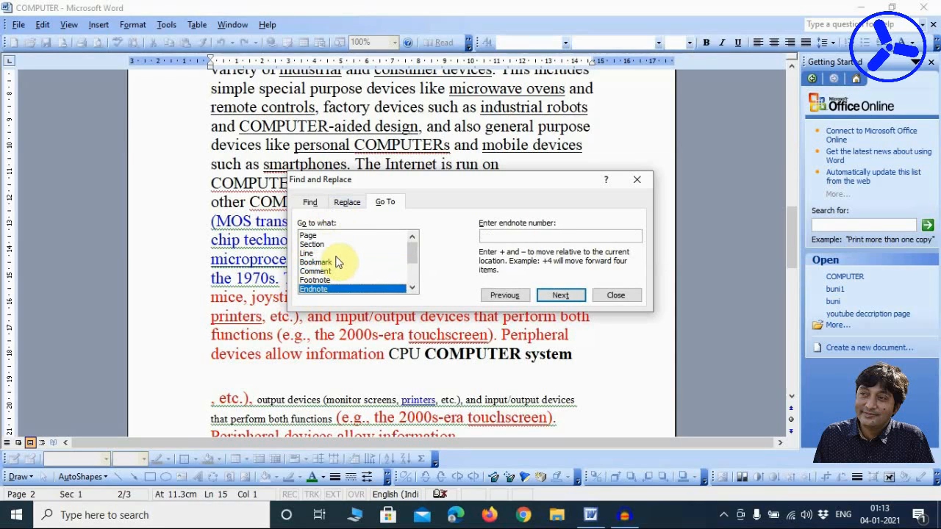
left_click(618, 296)
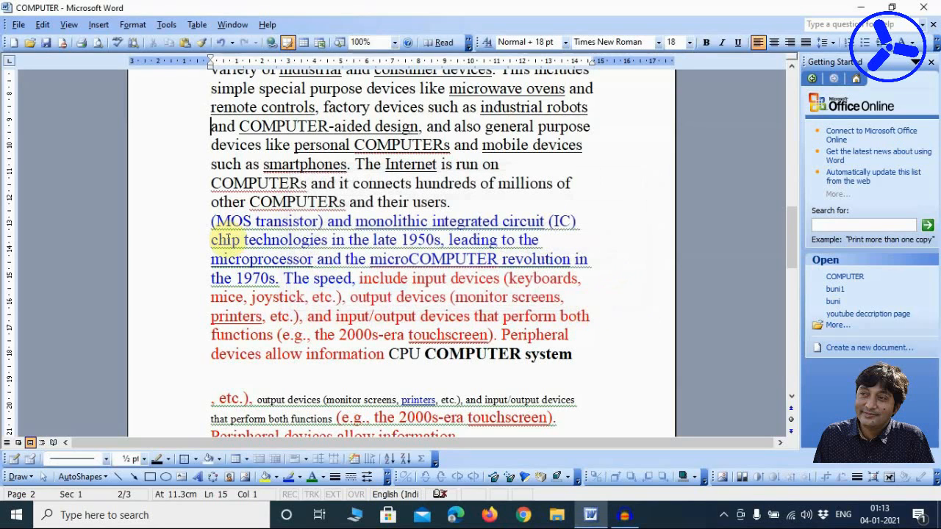
- Display the complete list of Edit commands, including Links and Object
left_click(42, 24)
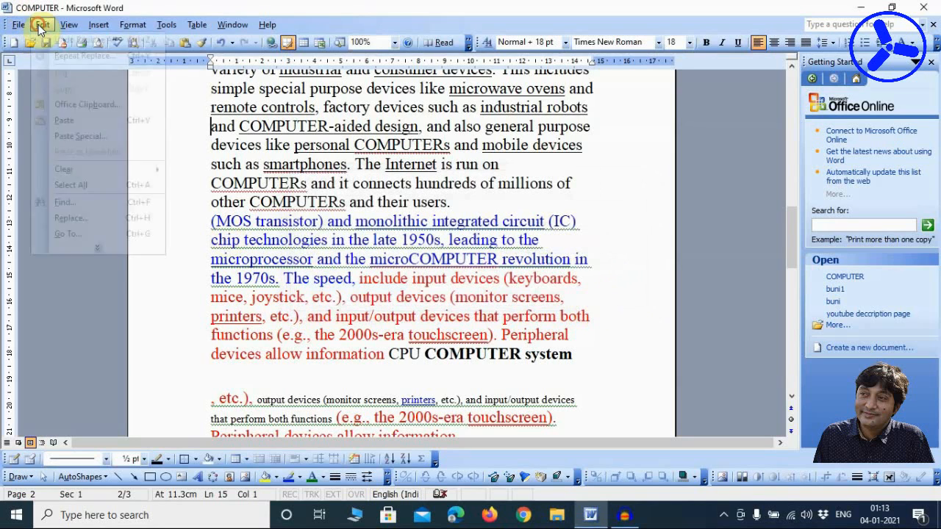
left_click(106, 251)
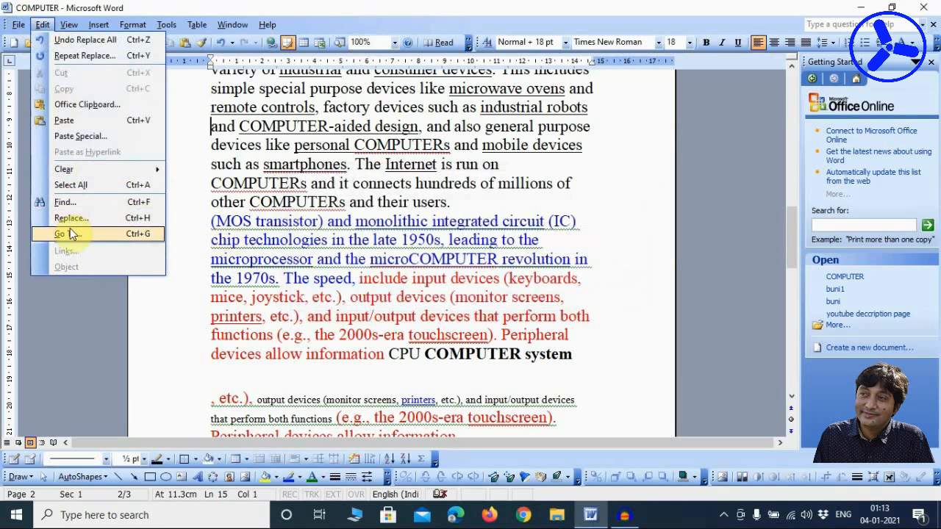